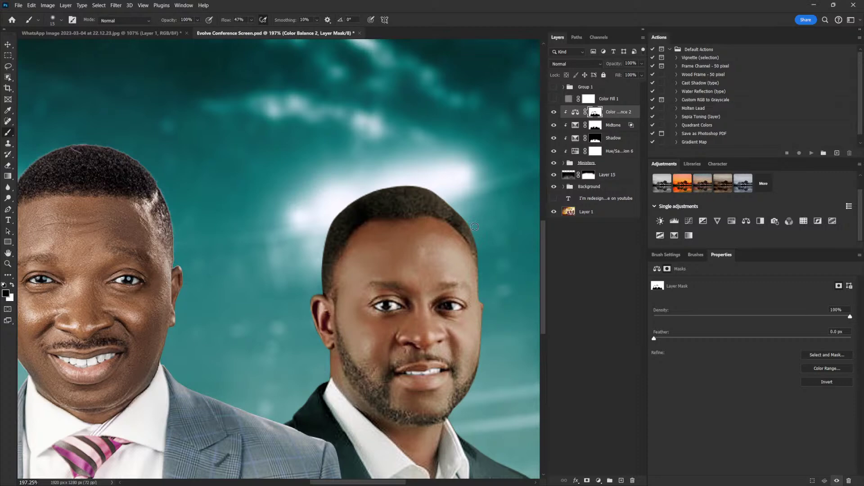
# Target the Midtone mask with a 35-pixel white brush, framing the three men's faces
pyautogui.scroll(-5, 420, 265)
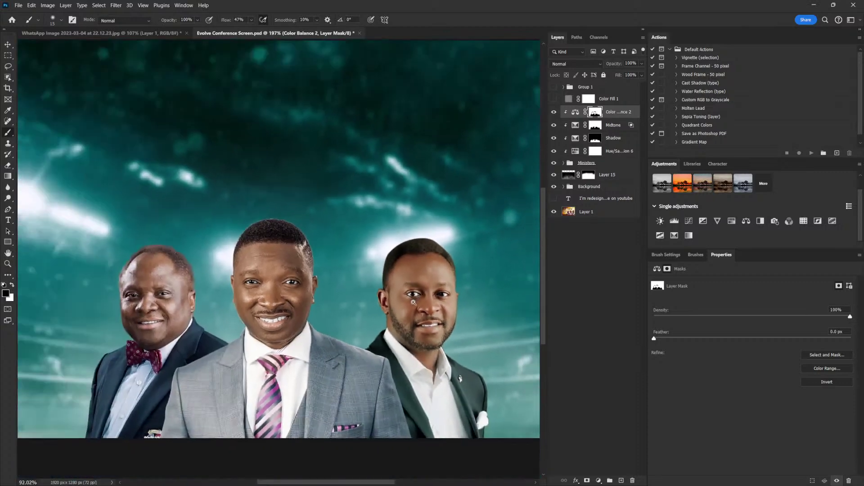
pyautogui.scroll(-1, 408, 312)
pyautogui.scroll(-2, 439, 294)
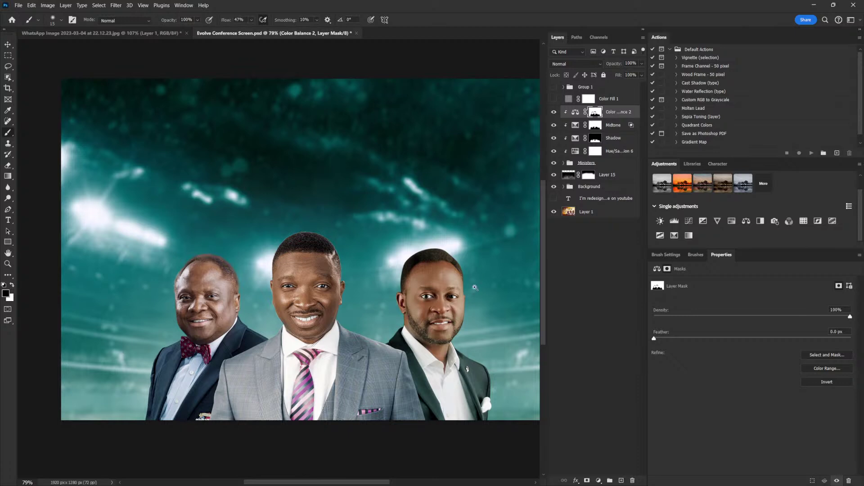
pyautogui.scroll(-1, 476, 286)
pyautogui.scroll(2, 464, 295)
pyautogui.scroll(2, 518, 234)
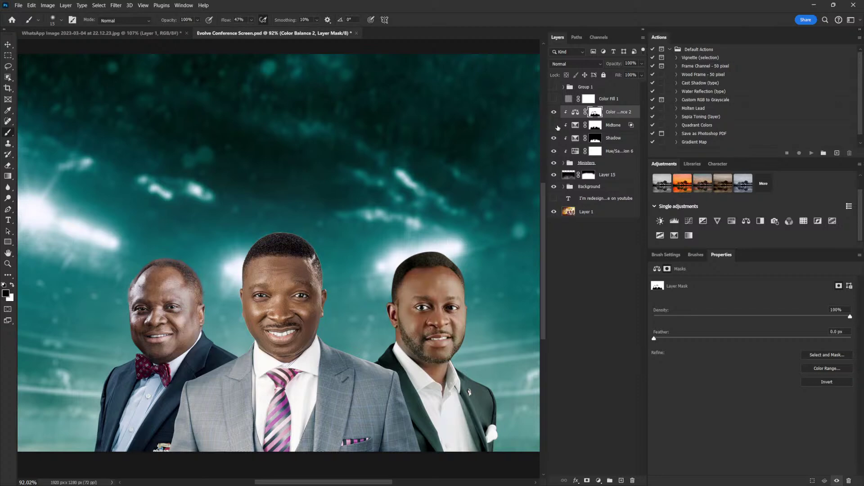
pyautogui.click(594, 128)
pyautogui.scroll(5, 285, 234)
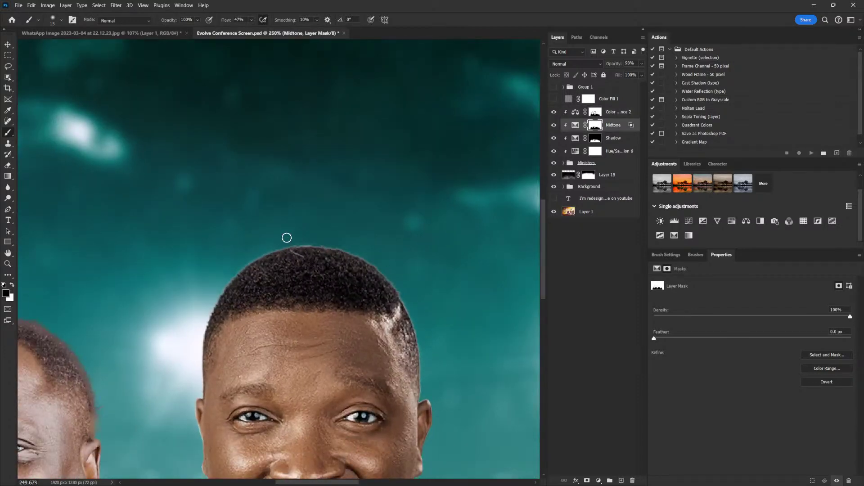
pyautogui.press(']')
pyautogui.press(']')
pyautogui.scroll(-5, 459, 336)
pyautogui.moveTo(468, 363); pyautogui.dragTo(417, 284)
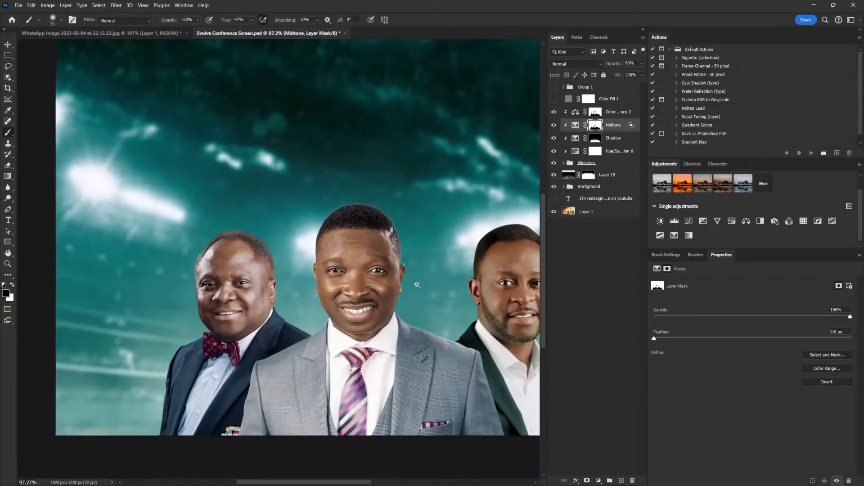
pyautogui.scroll(2, 457, 301)
pyautogui.press('x')
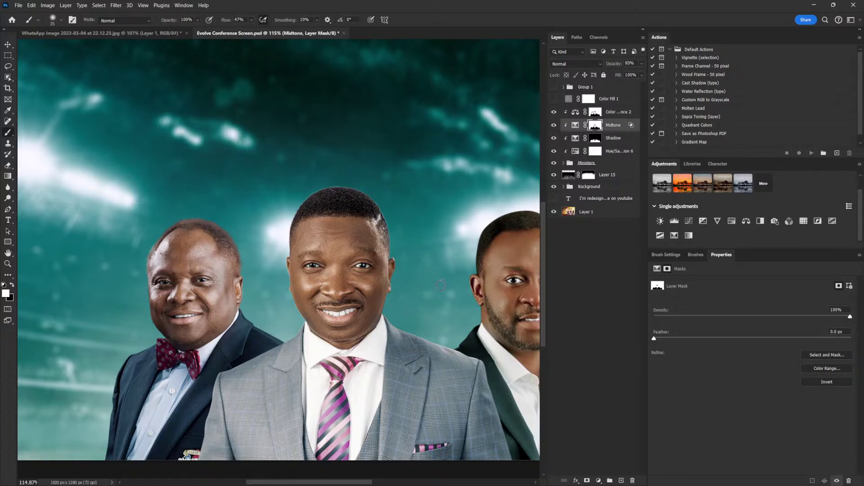
# Pan and zoom around to review the whole flyer
pyautogui.scroll(3, 478, 310)
pyautogui.hscroll(5, 477, 311)
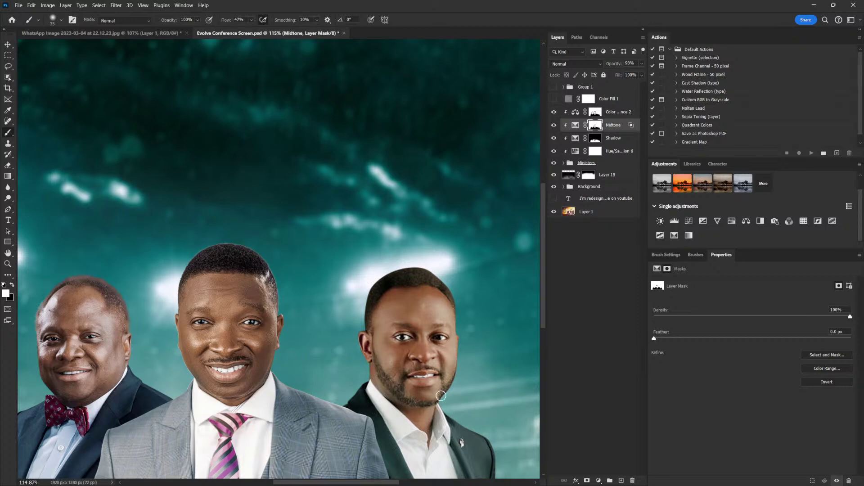
pyautogui.scroll(-5, 359, 342)
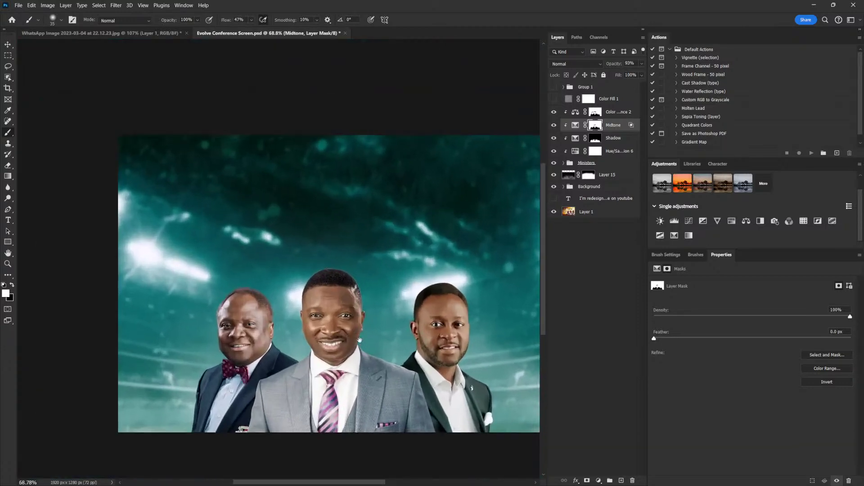
pyautogui.moveTo(359, 342); pyautogui.dragTo(387, 346)
pyautogui.scroll(-1, 410, 319)
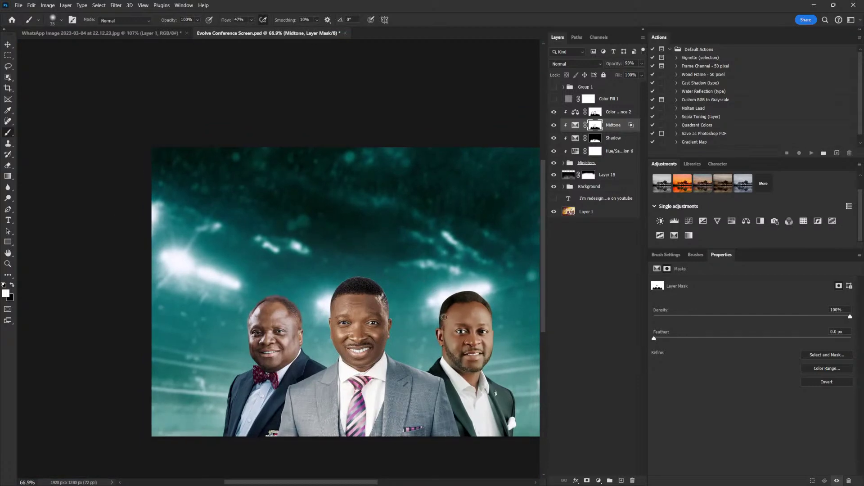
pyautogui.scroll(1, 466, 309)
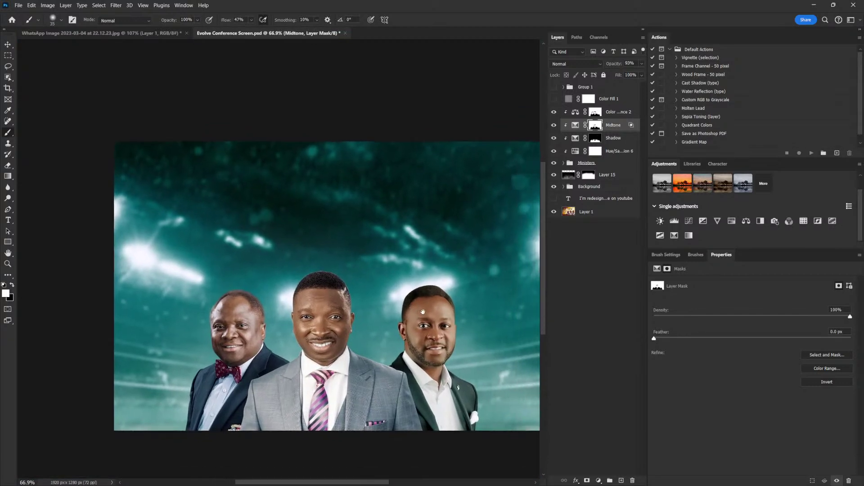
pyautogui.scroll(2, 441, 319)
pyautogui.scroll(-2, 442, 320)
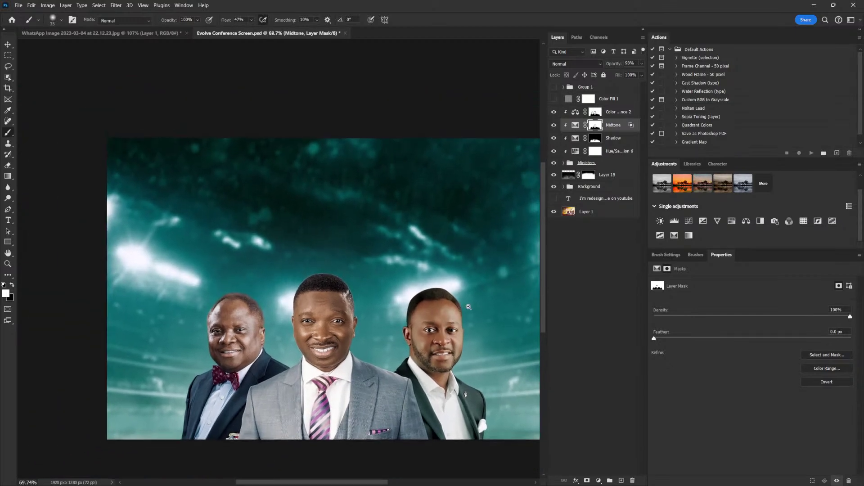
pyautogui.scroll(2, 468, 307)
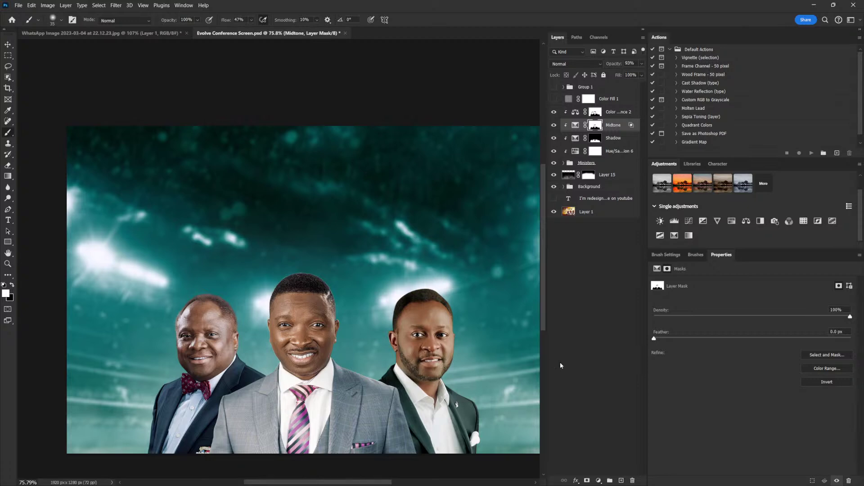
# Move the stadium smart object up about 19 px and open its contents as Layer 3.psb
pyautogui.click(592, 188)
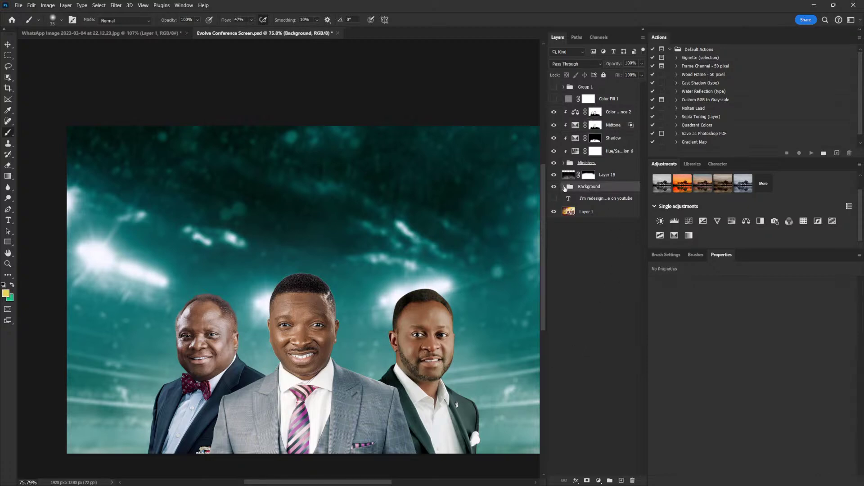
pyautogui.click(564, 186)
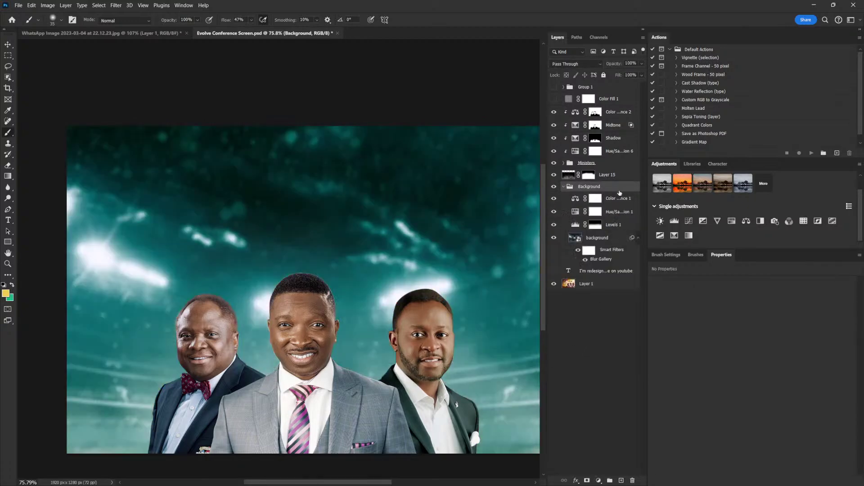
pyautogui.click(606, 242)
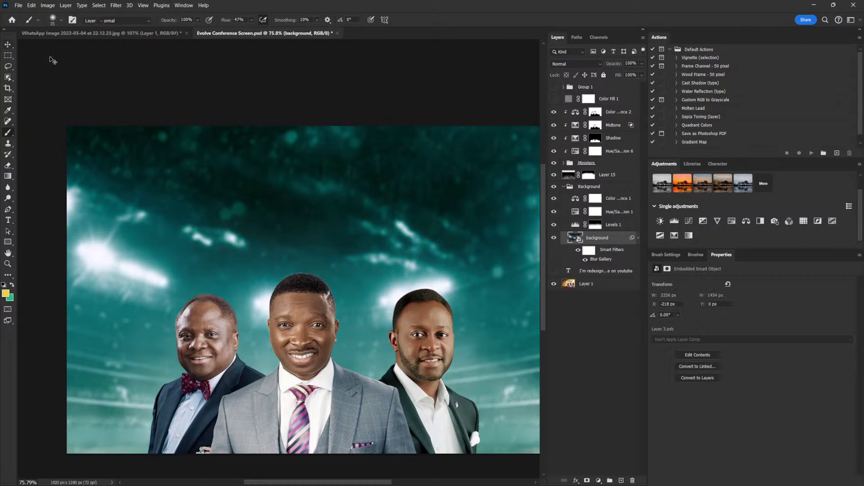
pyautogui.press('v')
pyautogui.moveTo(486, 307); pyautogui.dragTo(497, 284)
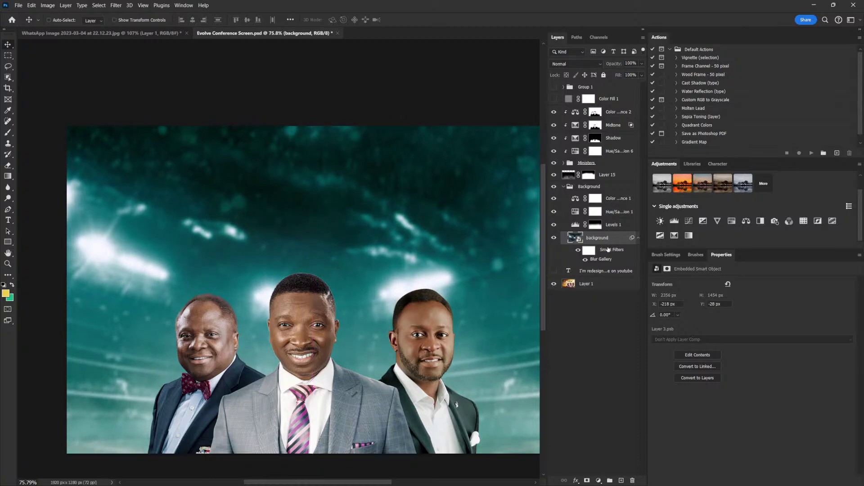
pyautogui.rightClick(609, 241)
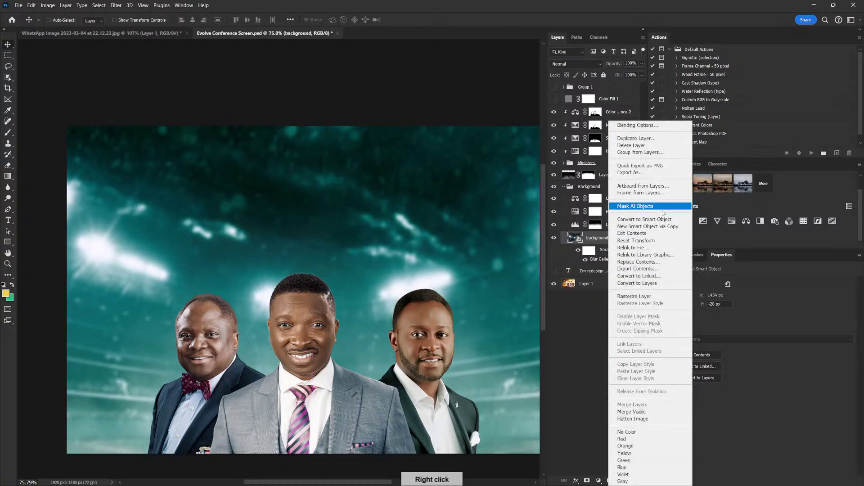
pyautogui.click(654, 234)
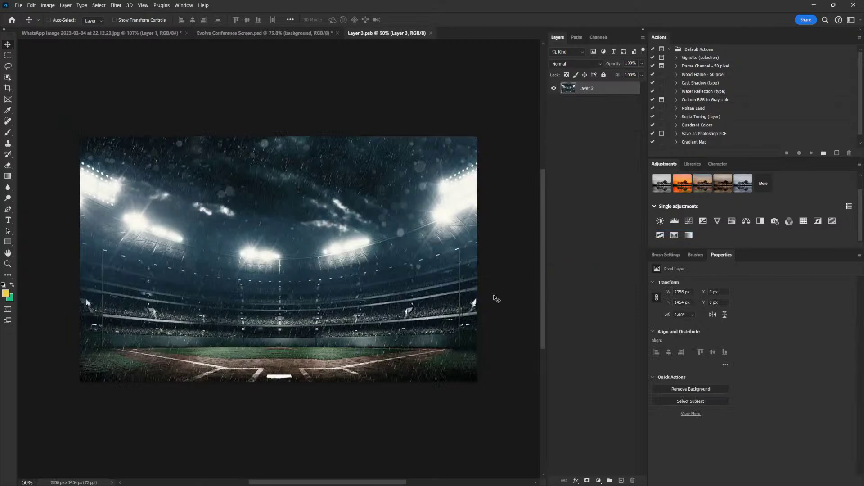
# Duplicate the stadium layer and content-aware fill away the top-left floodlights
pyautogui.scroll(3, 312, 255)
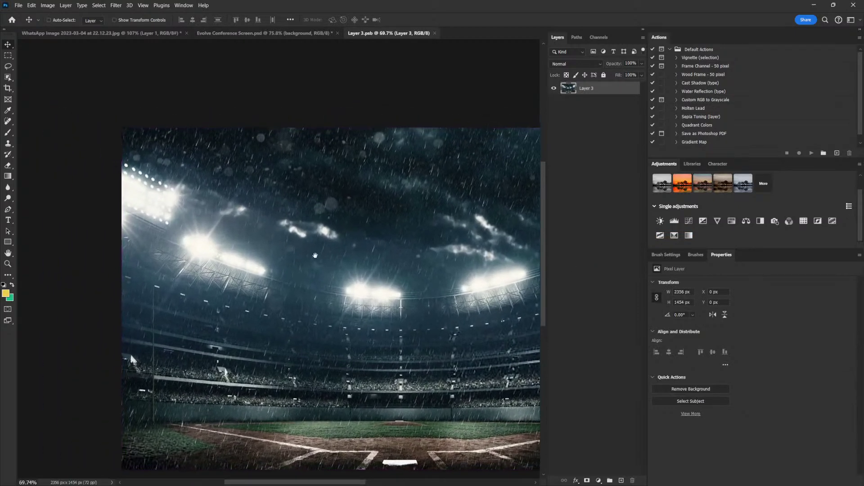
pyautogui.moveTo(313, 255); pyautogui.dragTo(330, 259)
pyautogui.click(11, 70)
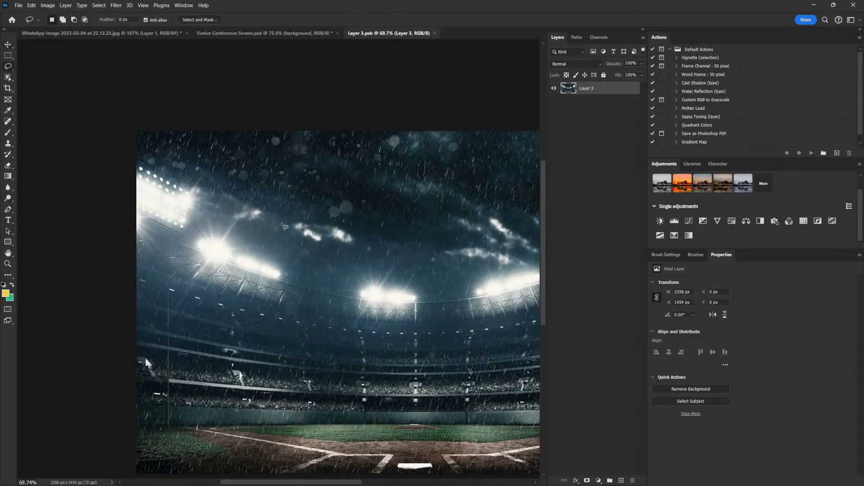
pyautogui.hotkey('ctrl', 'j')
pyautogui.moveTo(136, 158)
pyautogui.mouseDown()
pyautogui.moveTo(200, 187)
pyautogui.moveTo(197, 230)
pyautogui.moveTo(113, 232)
pyautogui.mouseUp()
pyautogui.moveTo(207, 211)
pyautogui.mouseDown()
pyautogui.moveTo(221, 222)
pyautogui.moveTo(174, 257)
pyautogui.moveTo(248, 317)
pyautogui.moveTo(295, 261)
pyautogui.moveTo(182, 225)
pyautogui.mouseUp()
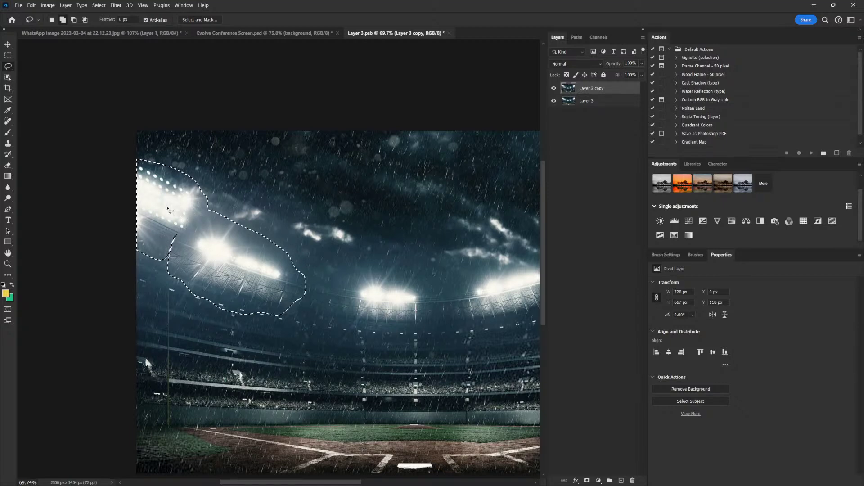
pyautogui.hotkey('shift', 'F5')
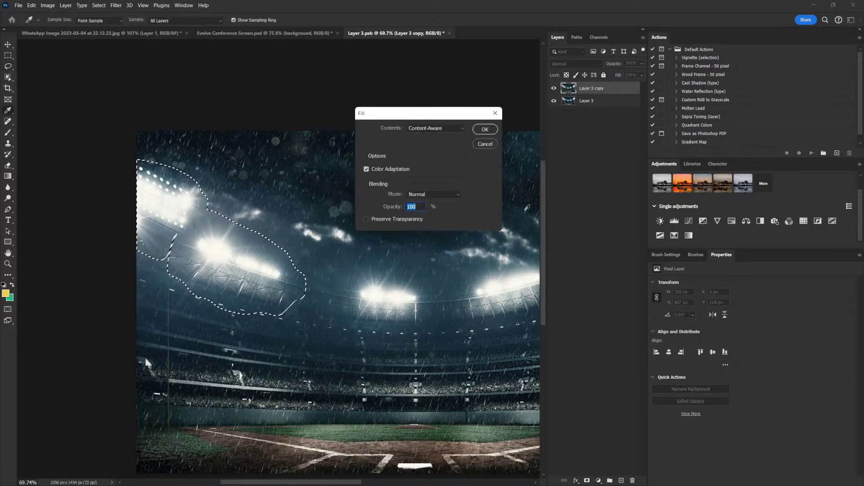
pyautogui.click(484, 131)
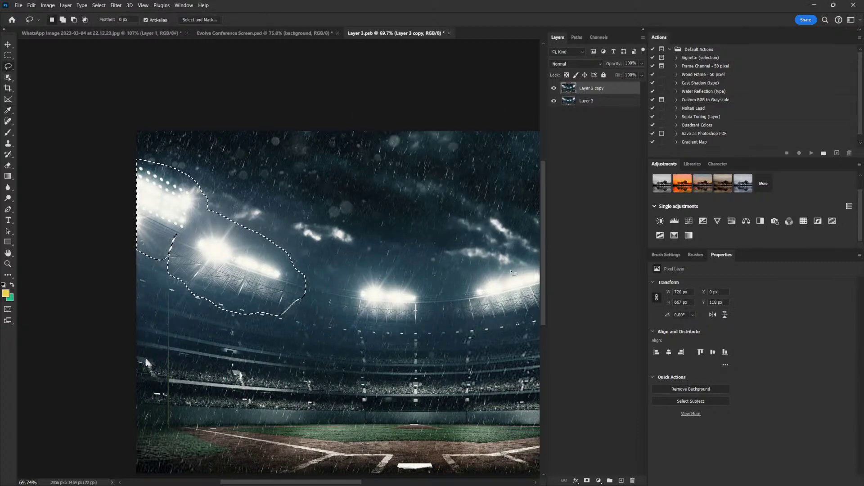
# Lasso the leftover upper-left stands and content-aware fill them with sky
pyautogui.hotkey('ctrl', 'd')
pyautogui.moveTo(128, 164)
pyautogui.mouseDown()
pyautogui.moveTo(179, 185)
pyautogui.moveTo(199, 217)
pyautogui.moveTo(181, 239)
pyautogui.moveTo(136, 232)
pyautogui.moveTo(134, 167)
pyautogui.mouseUp()
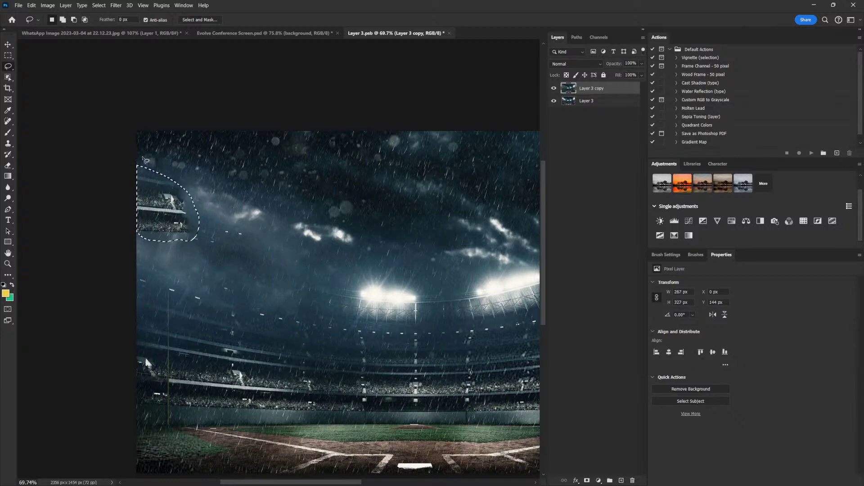
pyautogui.hotkey('shift', 'F5')
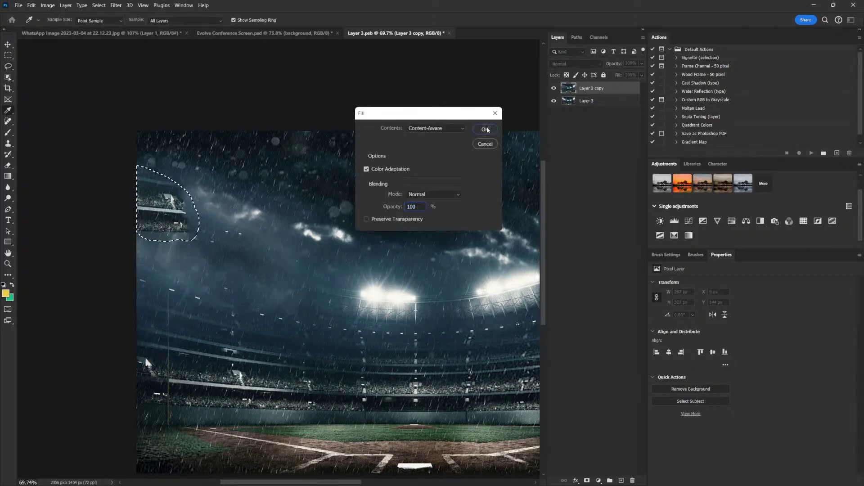
pyautogui.click(485, 130)
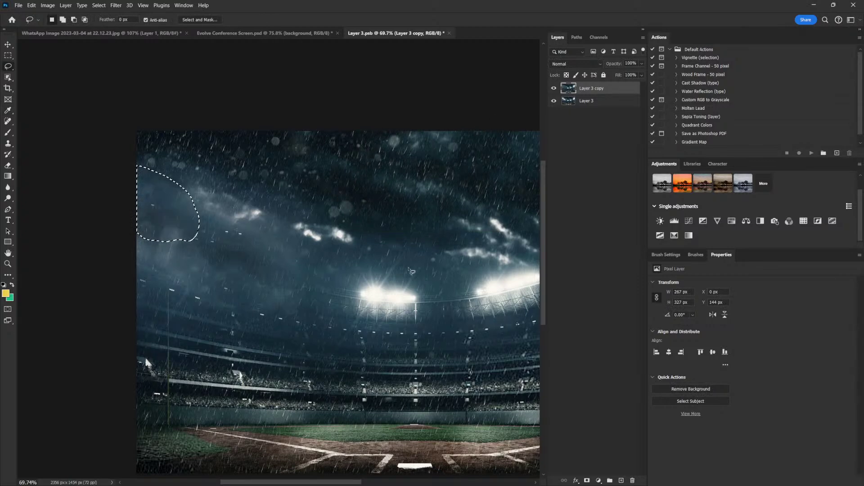
# Content-aware fill the left and central floodlights with surrounding sky
pyautogui.scroll(3, 433, 309)
pyautogui.scroll(-2, 370, 350)
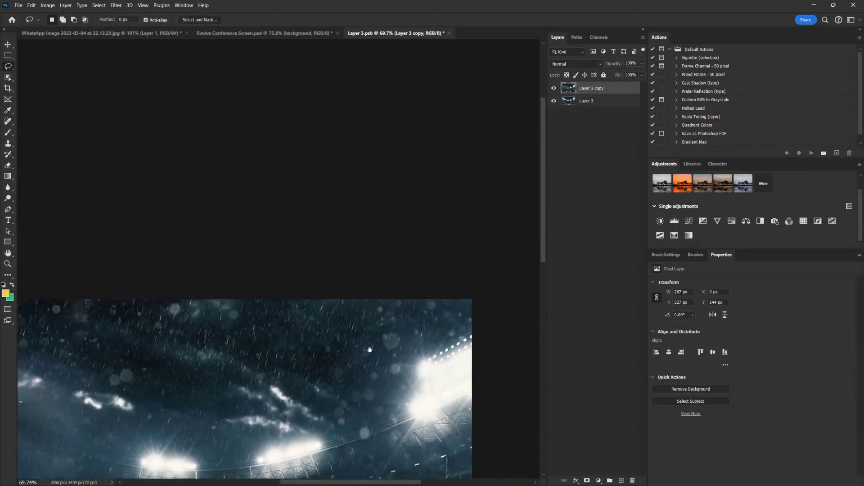
pyautogui.moveTo(287, 420); pyautogui.dragTo(467, 206)
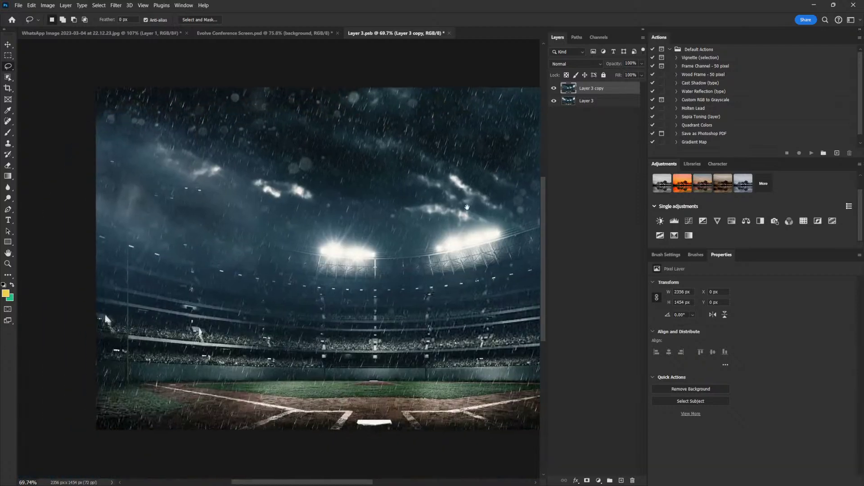
pyautogui.moveTo(306, 221)
pyautogui.mouseDown()
pyautogui.moveTo(338, 215)
pyautogui.moveTo(385, 238)
pyautogui.moveTo(370, 289)
pyautogui.moveTo(296, 270)
pyautogui.mouseUp()
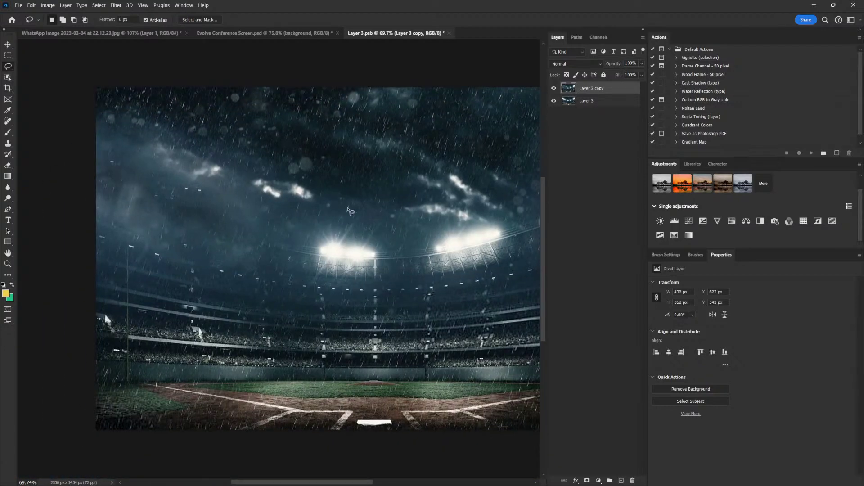
pyautogui.hotkey('shift', 'BackSpace')
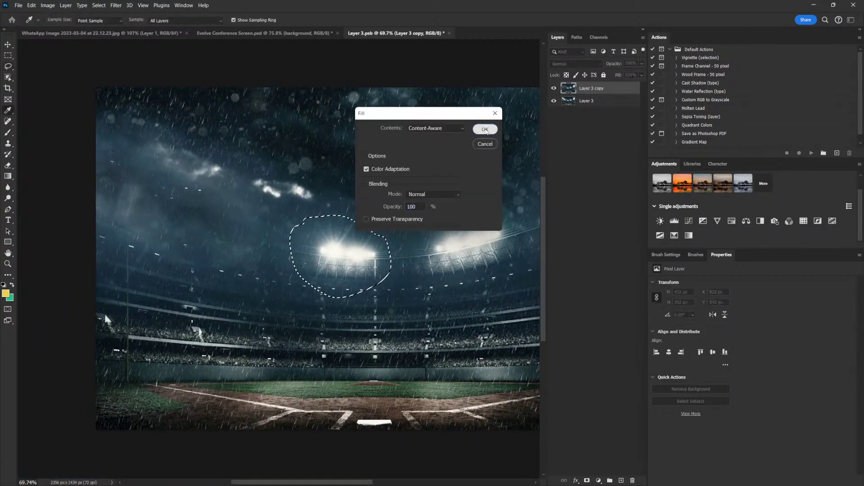
pyautogui.click(485, 128)
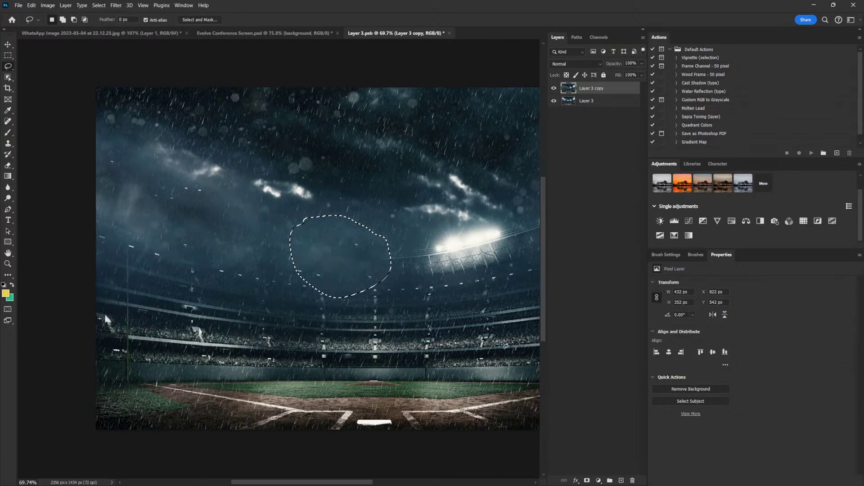
pyautogui.hotkey('ctrl', 'd')
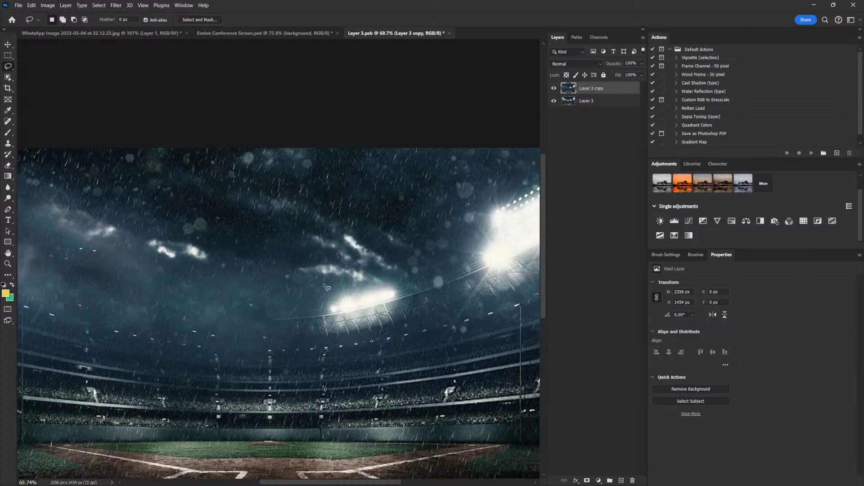
pyautogui.moveTo(324, 287)
pyautogui.mouseDown()
pyautogui.moveTo(305, 341)
pyautogui.moveTo(349, 346)
pyautogui.moveTo(399, 335)
pyautogui.moveTo(414, 290)
pyautogui.moveTo(380, 257)
pyautogui.moveTo(342, 256)
pyautogui.mouseUp()
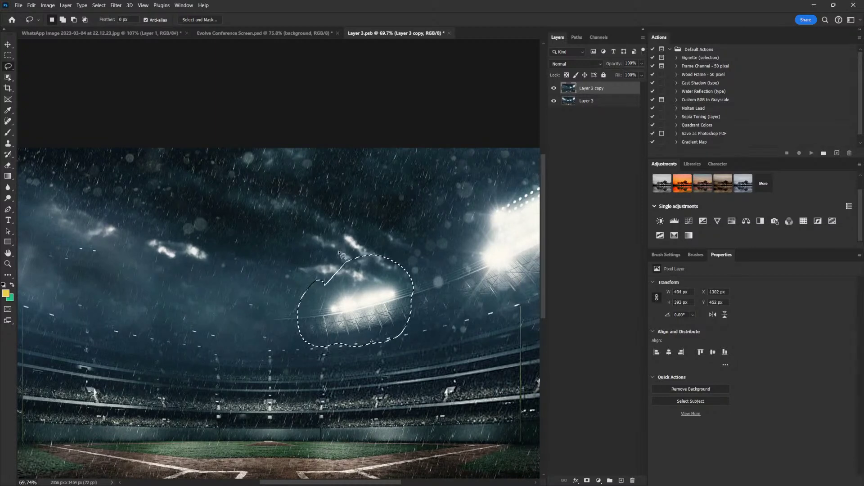
pyautogui.hotkey('shift', 'BackSpace')
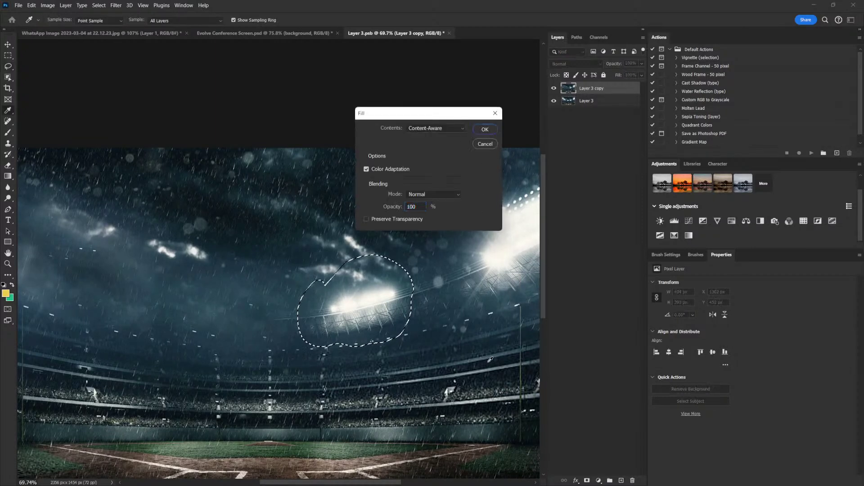
pyautogui.click(488, 130)
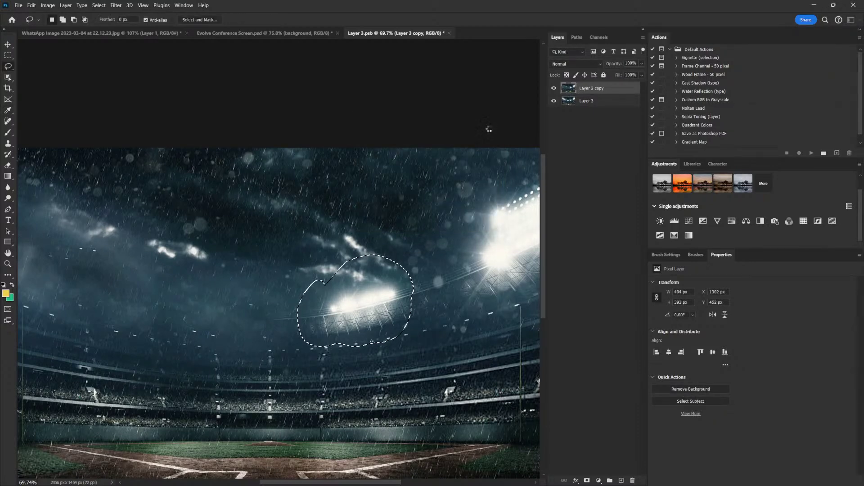
# Fill away the right-edge floodlight, then save Layer 3.psb
pyautogui.moveTo(489, 129)
pyautogui.mouseDown()
pyautogui.moveTo(463, 243)
pyautogui.moveTo(459, 208)
pyautogui.moveTo(383, 293)
pyautogui.moveTo(413, 374)
pyautogui.moveTo(483, 222)
pyautogui.moveTo(517, 265)
pyautogui.mouseUp()
pyautogui.hotkey('shift', 'F5')
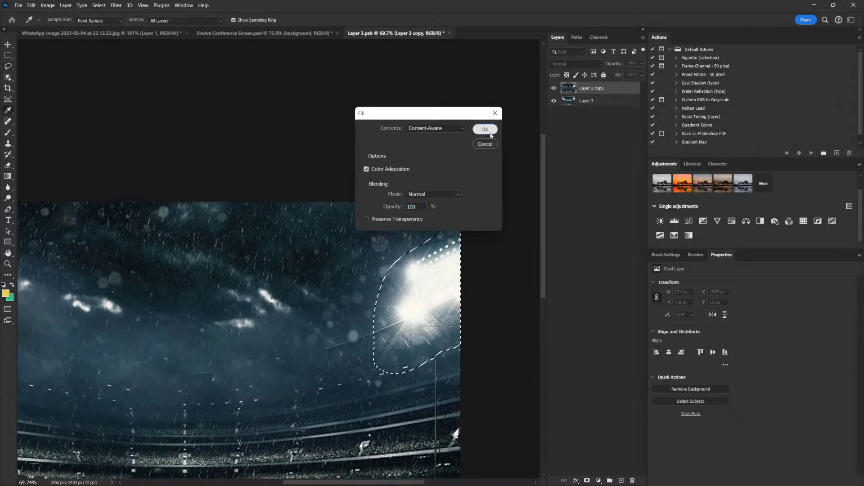
pyautogui.click(485, 130)
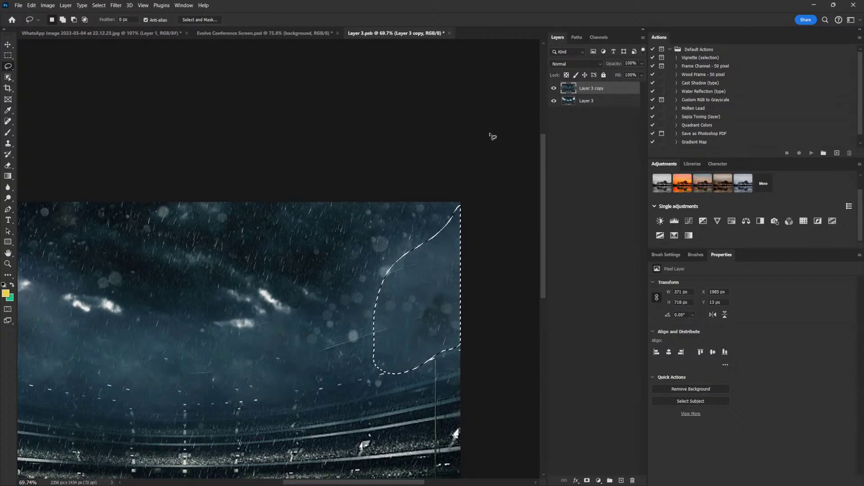
pyautogui.hotkey('ctrl', 'd')
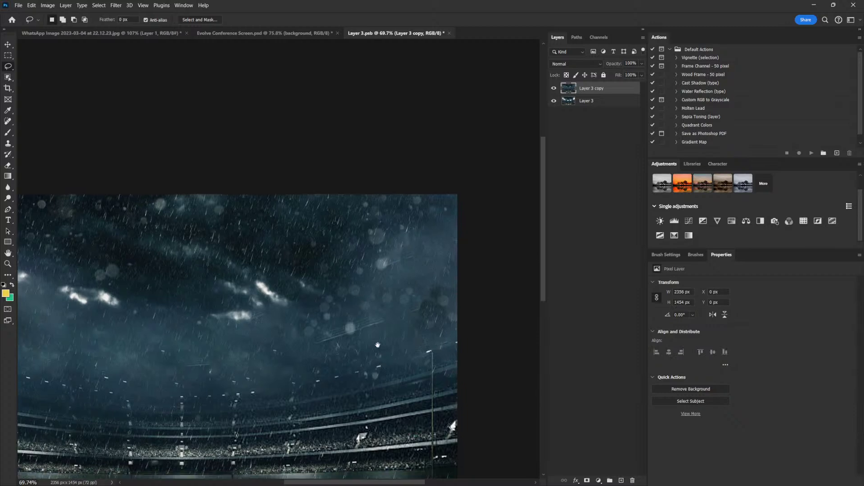
pyautogui.moveTo(366, 366); pyautogui.dragTo(369, 252)
pyautogui.scroll(-2, 473, 268)
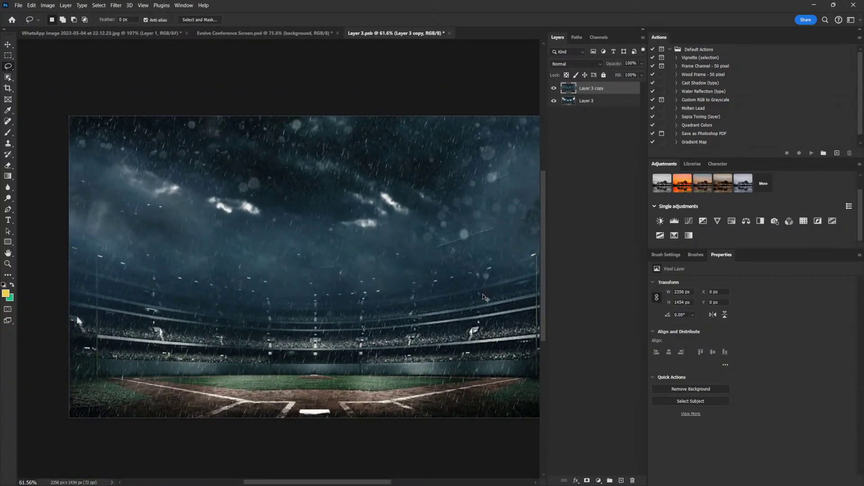
pyautogui.hotkey('ctrl', 's')
# Switch back to the Evolve Conference Screen flyer and reframe the view
pyautogui.click(236, 31)
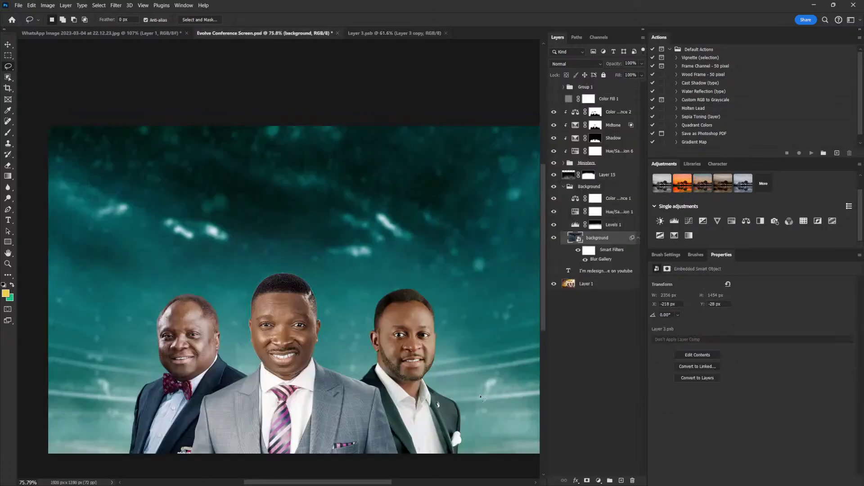
pyautogui.moveTo(478, 309); pyautogui.dragTo(474, 328)
pyautogui.moveTo(451, 359); pyautogui.dragTo(465, 359)
pyautogui.scroll(1, 438, 358)
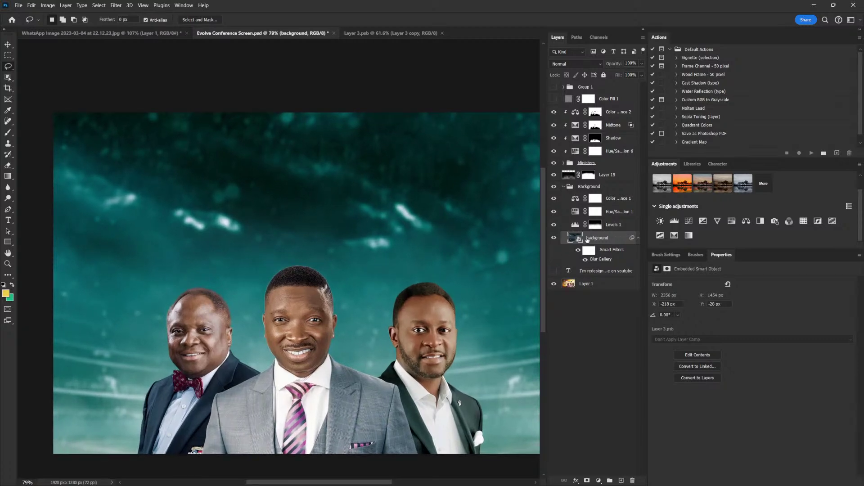
pyautogui.scroll(-1, 439, 340)
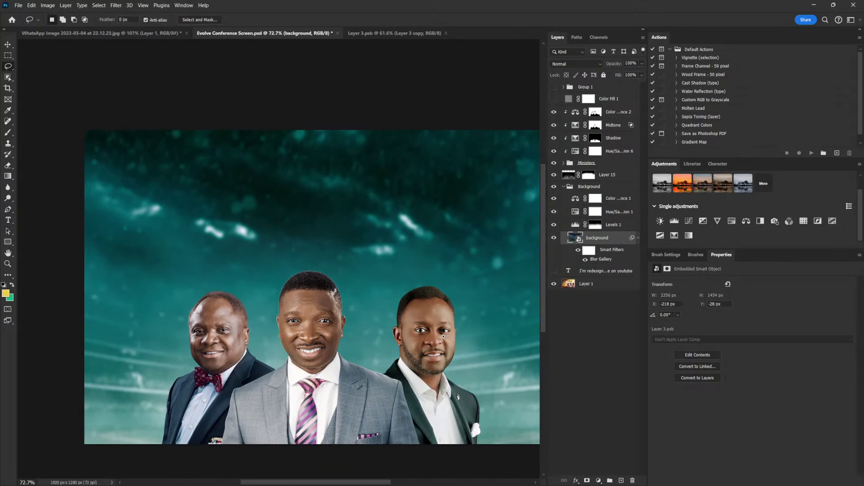
pyautogui.scroll(-1, 443, 337)
pyautogui.moveTo(444, 337); pyautogui.dragTo(445, 351)
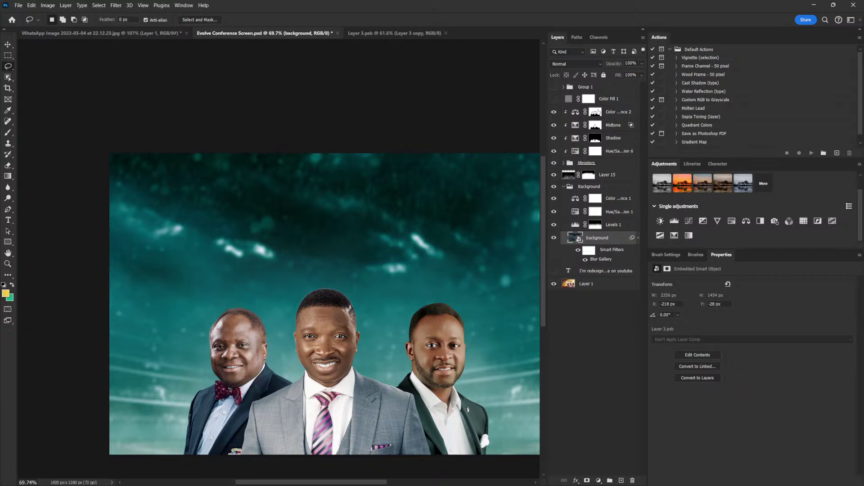
# Toggle Color Balance 2 off and on to compare, and show the Shadow adjustment
pyautogui.click(609, 115)
pyautogui.click(557, 112)
pyautogui.click(557, 112)
pyautogui.click(557, 112)
pyautogui.click(557, 112)
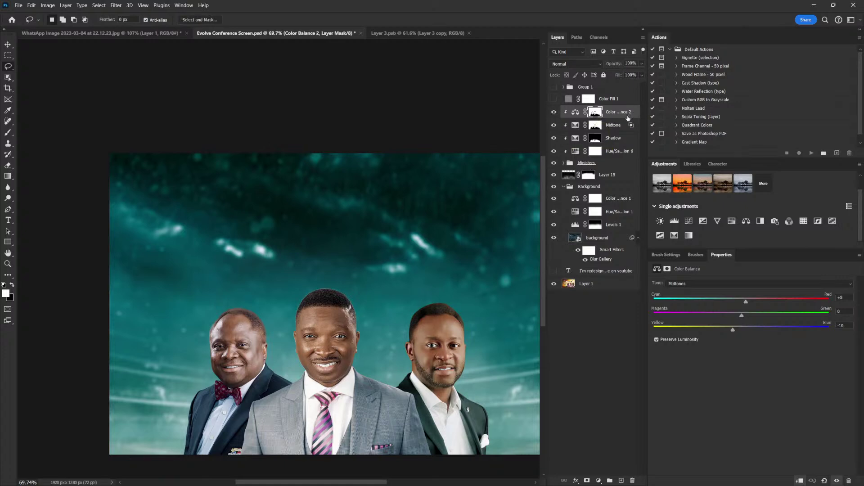
pyautogui.click(554, 138)
# Add a clipped, darkening Curves 3 with its underlying-layer Blend If split at 49/131
pyautogui.click(689, 221)
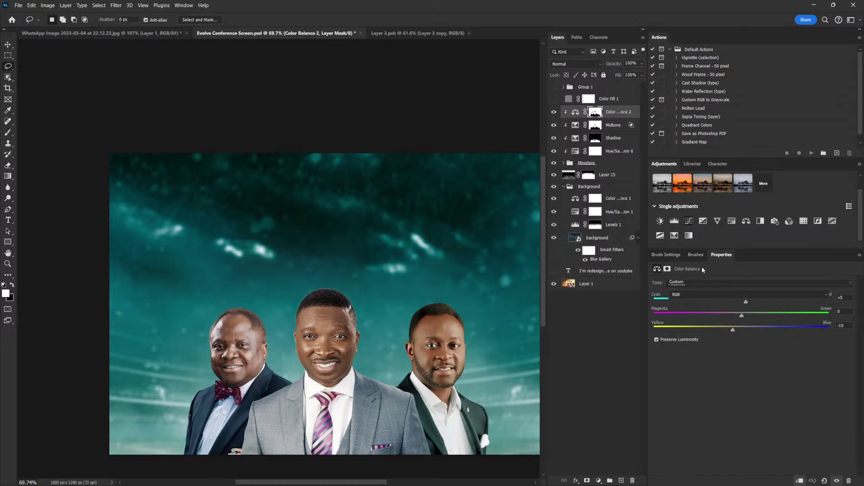
pyautogui.click(796, 483)
pyautogui.moveTo(748, 375); pyautogui.dragTo(744, 380)
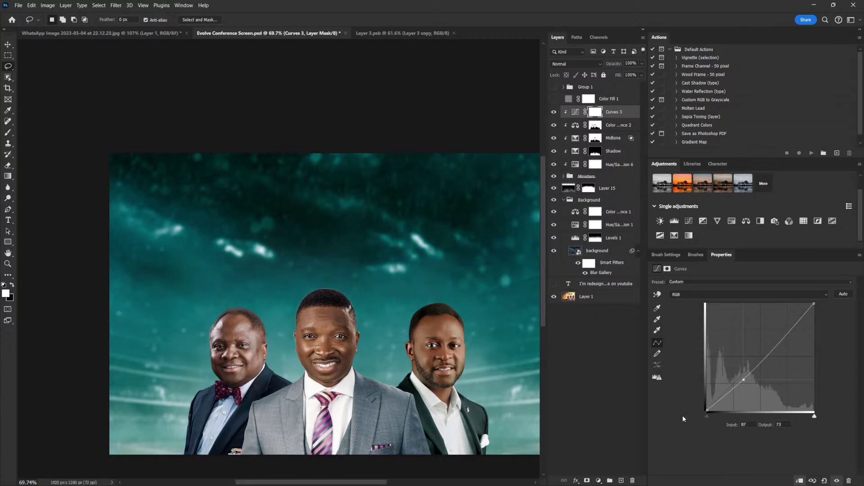
pyautogui.doubleClick(635, 112)
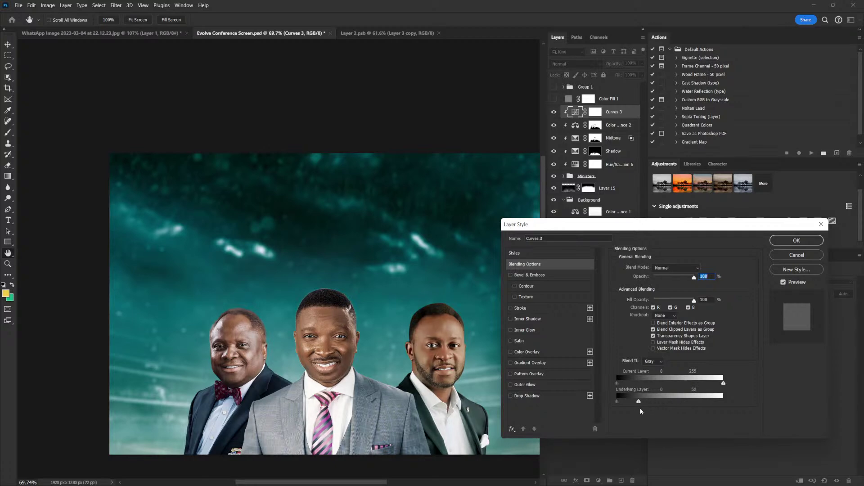
pyautogui.moveTo(654, 407); pyautogui.dragTo(664, 413)
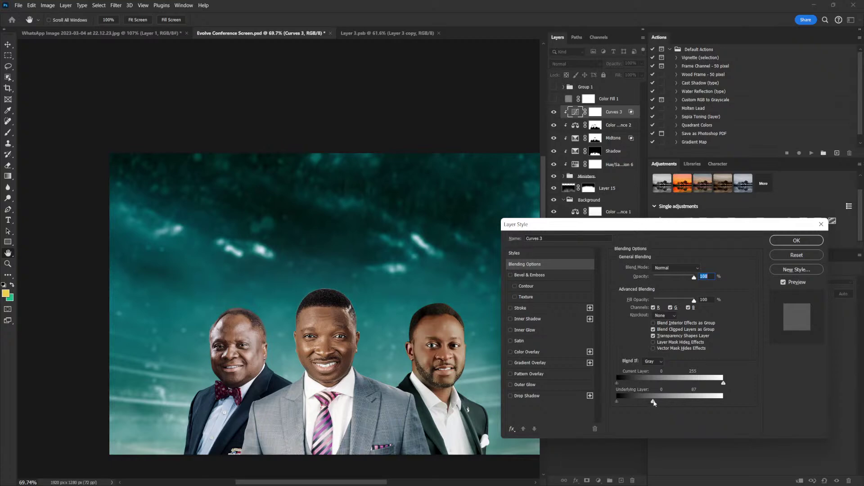
pyautogui.moveTo(654, 401); pyautogui.dragTo(664, 401)
pyautogui.moveTo(676, 399); pyautogui.dragTo(634, 405)
# Apply the blending settings, compare Curves 3 on and off, and ease its darkening point
pyautogui.click(798, 241)
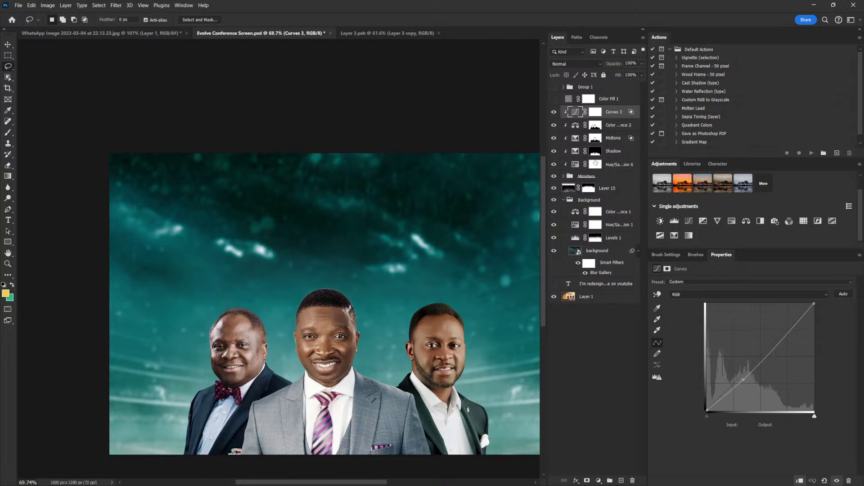
pyautogui.click(554, 113)
pyautogui.click(555, 113)
pyautogui.click(743, 380)
pyautogui.moveTo(743, 381); pyautogui.dragTo(741, 379)
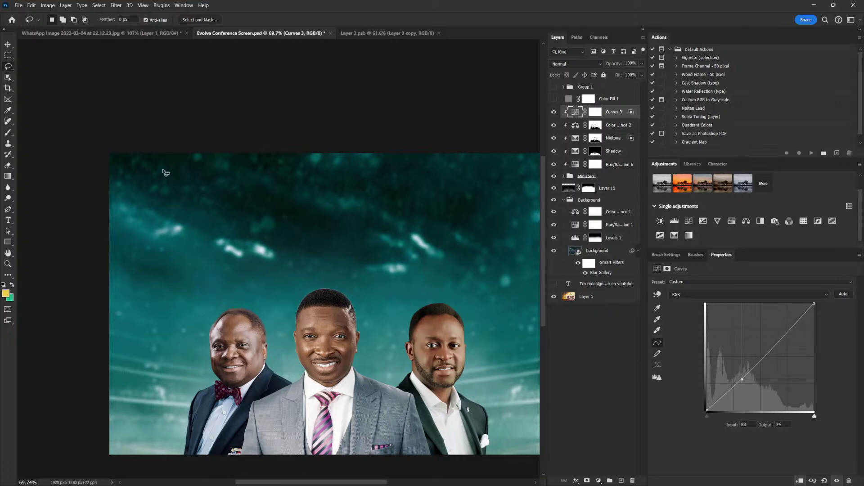
# Expand the Ministers group and toggle the right man's layer to check it
pyautogui.click(8, 45)
pyautogui.scroll(-2, 459, 380)
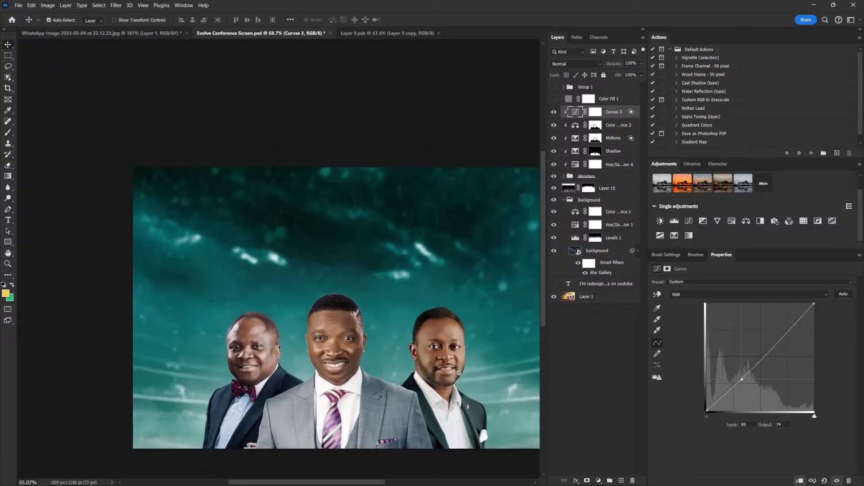
pyautogui.scroll(3, 460, 379)
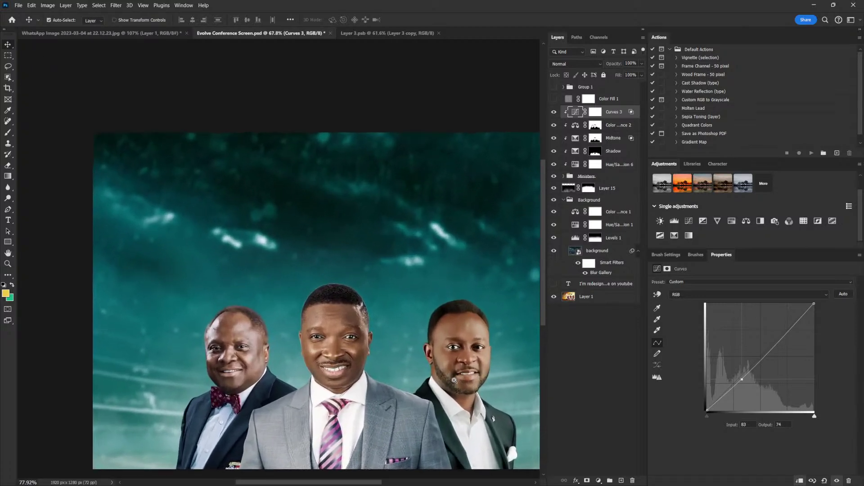
pyautogui.moveTo(401, 383); pyautogui.dragTo(452, 390)
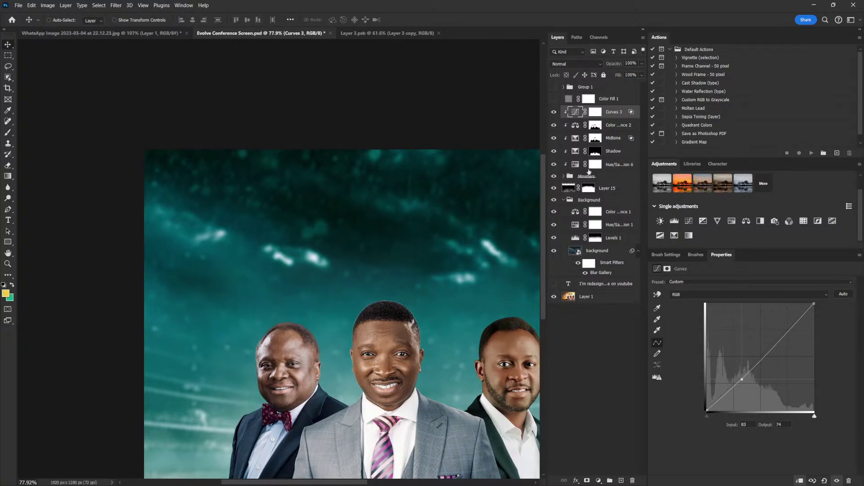
pyautogui.click(562, 176)
pyautogui.click(564, 176)
pyautogui.press('ctrl')
pyautogui.click(554, 294)
pyautogui.click(554, 293)
pyautogui.press('ctrl')
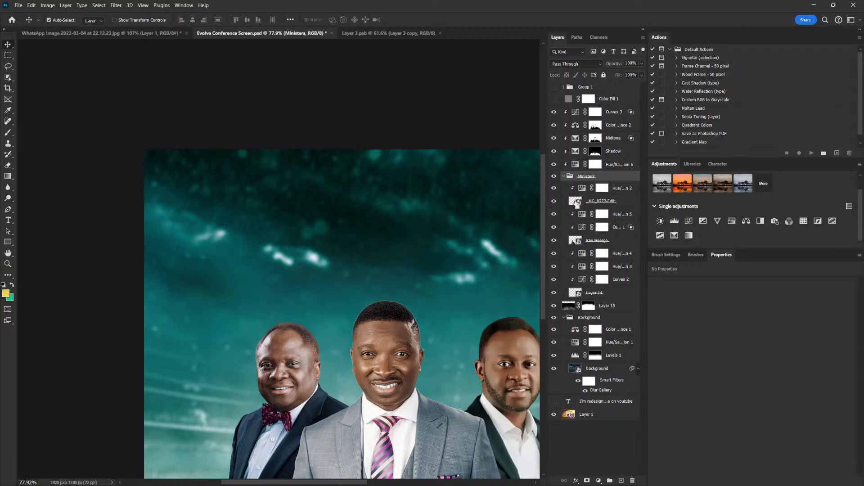
# Mask the centre man's _MG_8272-Edit layer to his outline and choose Filter > Other > Minimum
pyautogui.keyDown('ctrl'); pyautogui.click(585, 204); pyautogui.keyUp('ctrl')
pyautogui.click(585, 204)
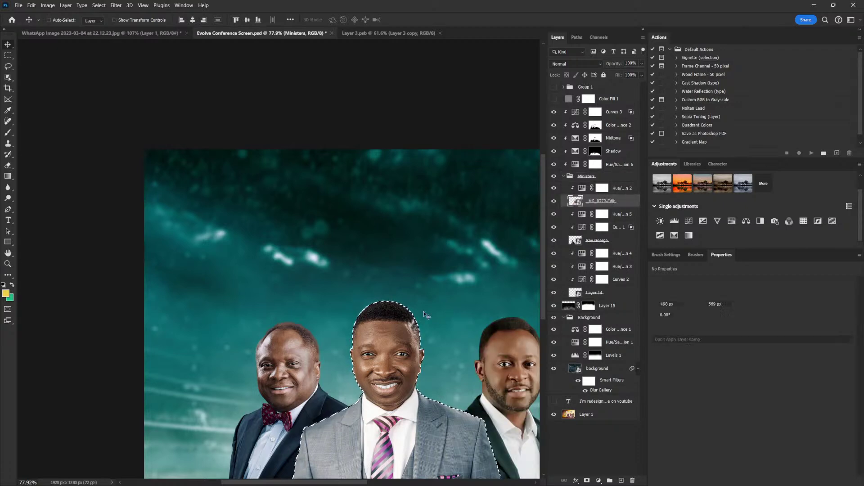
pyautogui.click(587, 481)
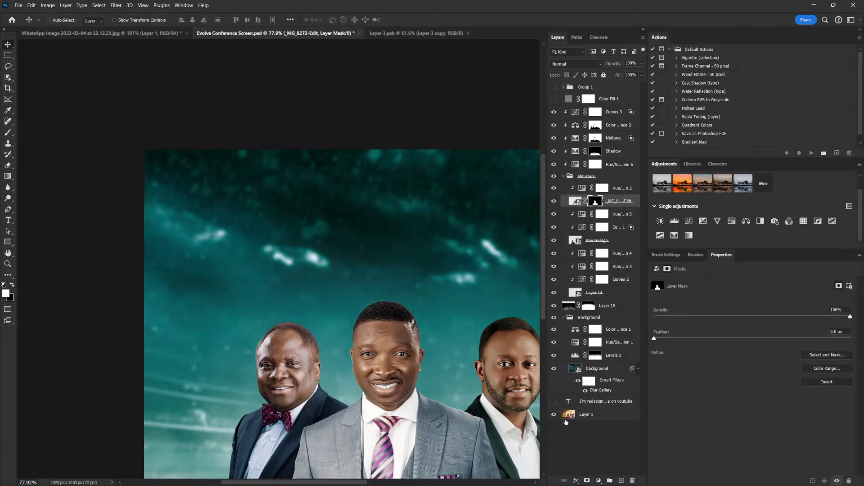
pyautogui.click(115, 6)
pyautogui.moveTo(189, 181)
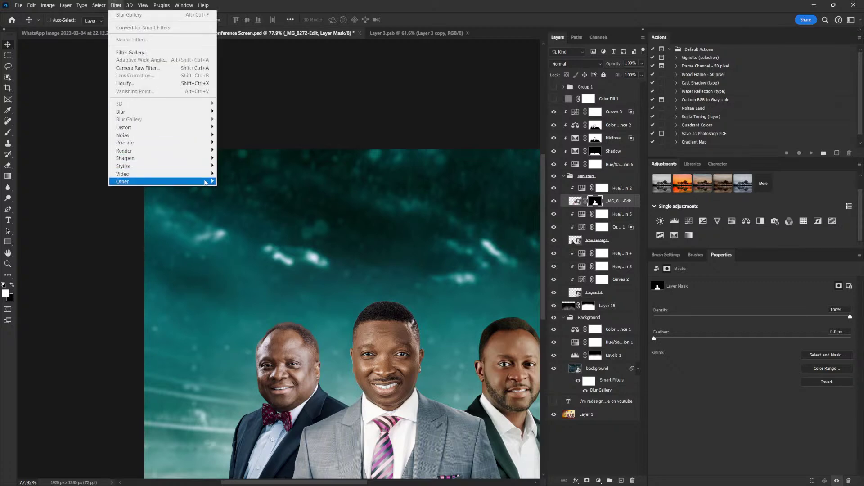
pyautogui.click(251, 213)
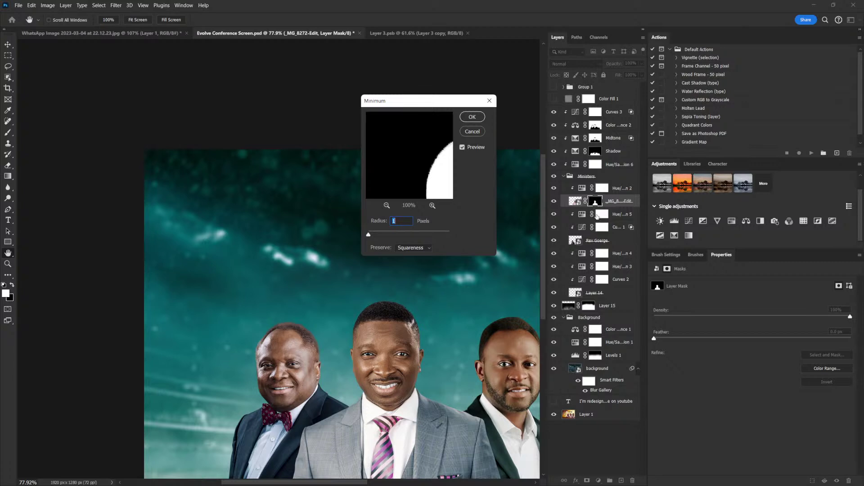
# Apply the 1-pixel Minimum filter to the mask and reframe the flyer
pyautogui.click(476, 118)
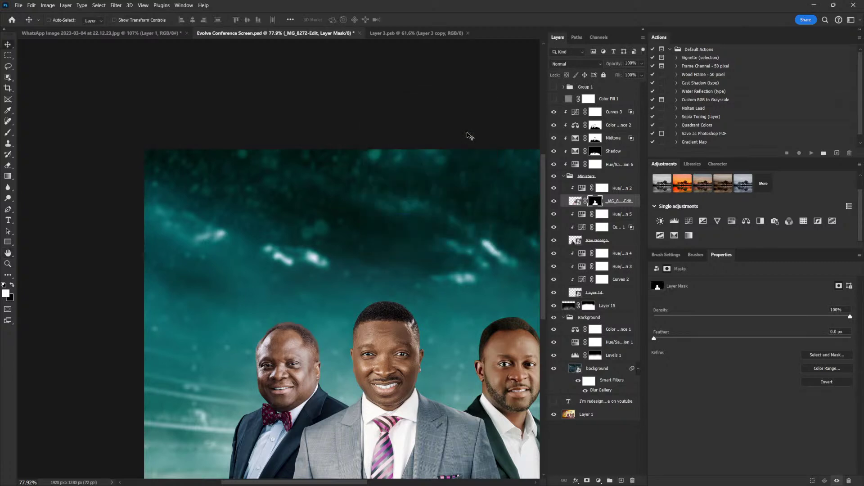
pyautogui.scroll(-2, 488, 342)
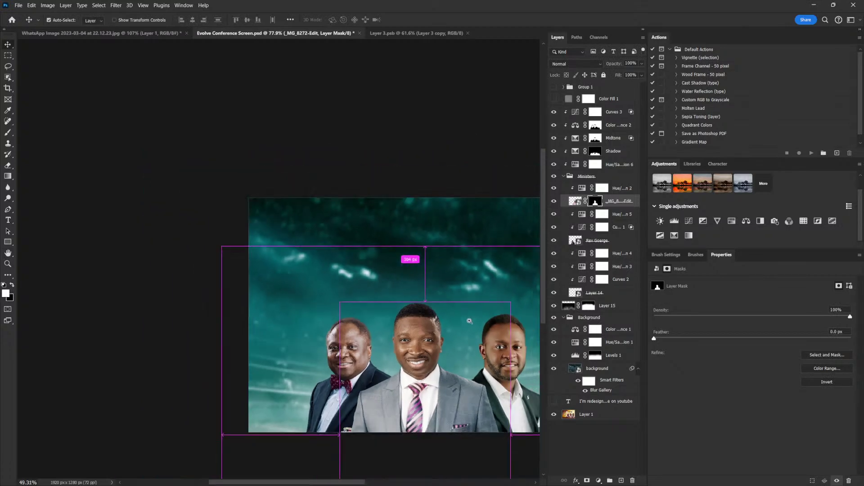
pyautogui.moveTo(487, 349); pyautogui.dragTo(444, 324)
pyautogui.scroll(1, 445, 325)
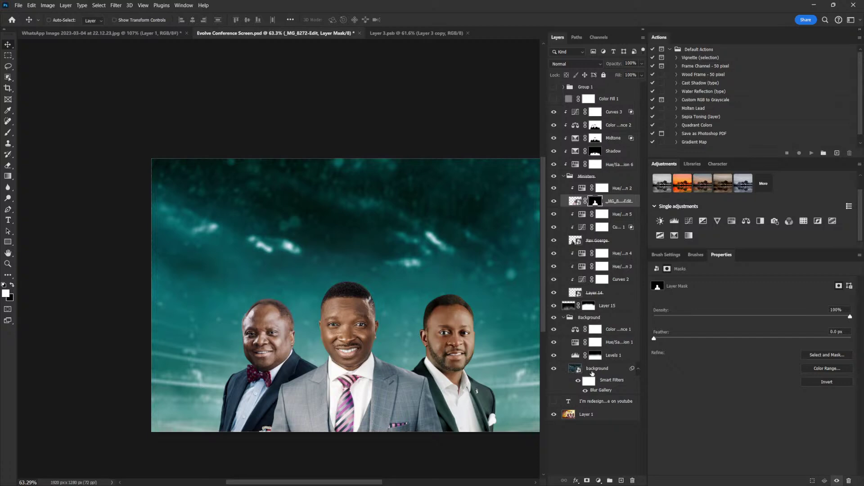
# Scale the stadium background to about 131.6% and shift it slightly upward
pyautogui.click(593, 371)
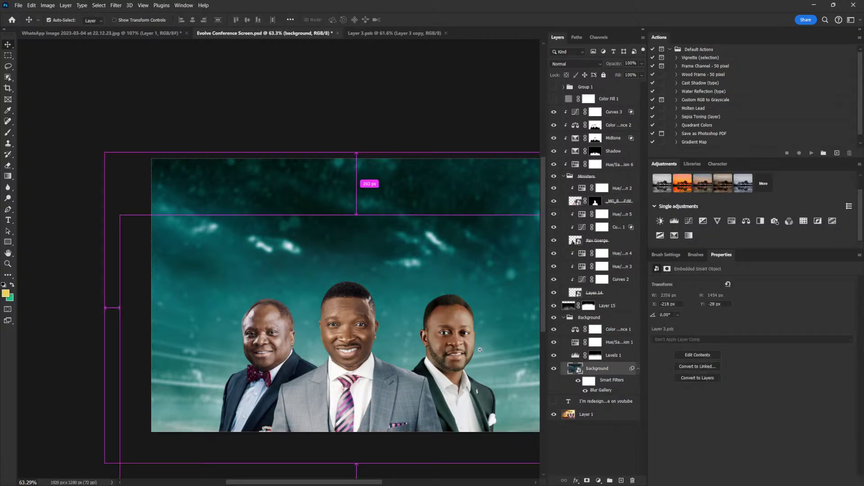
pyautogui.scroll(-3, 477, 348)
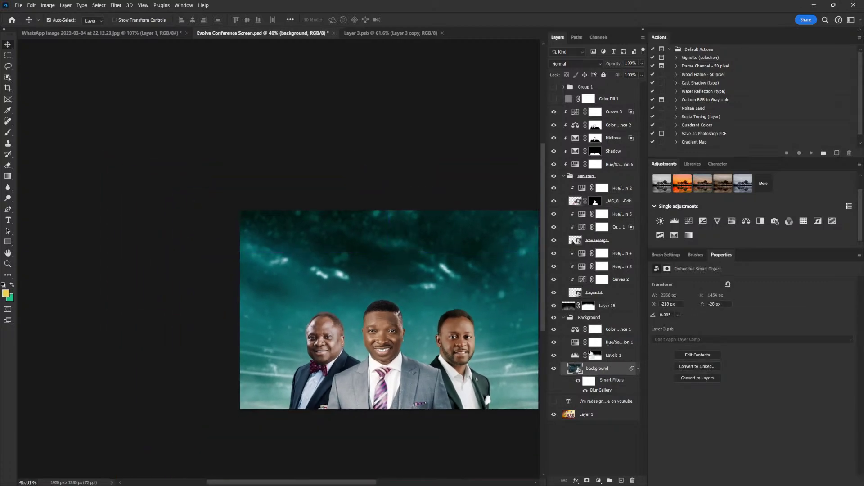
pyautogui.hotkey('ctrl', 't')
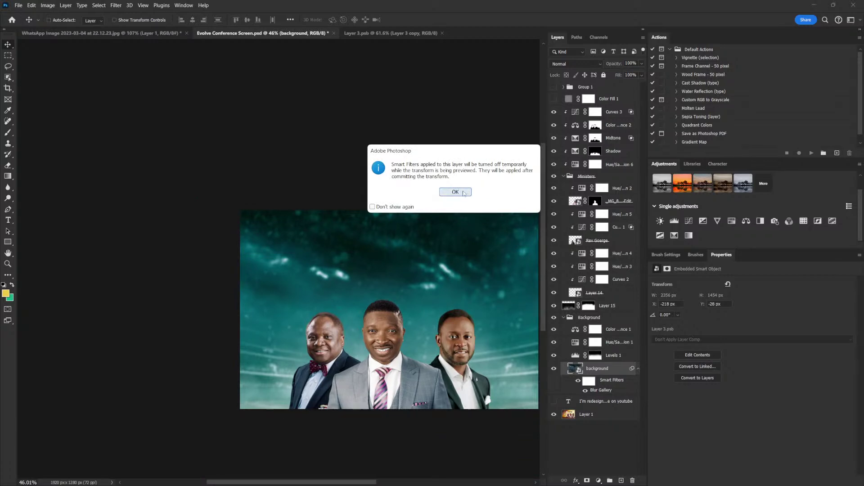
pyautogui.click(464, 192)
pyautogui.moveTo(207, 207); pyautogui.dragTo(148, 170)
pyautogui.moveTo(461, 420); pyautogui.dragTo(460, 401)
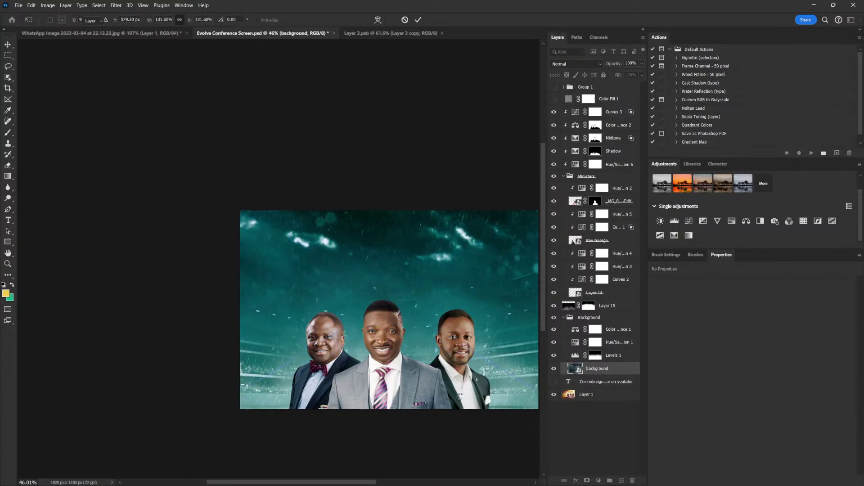
pyautogui.press('Return')
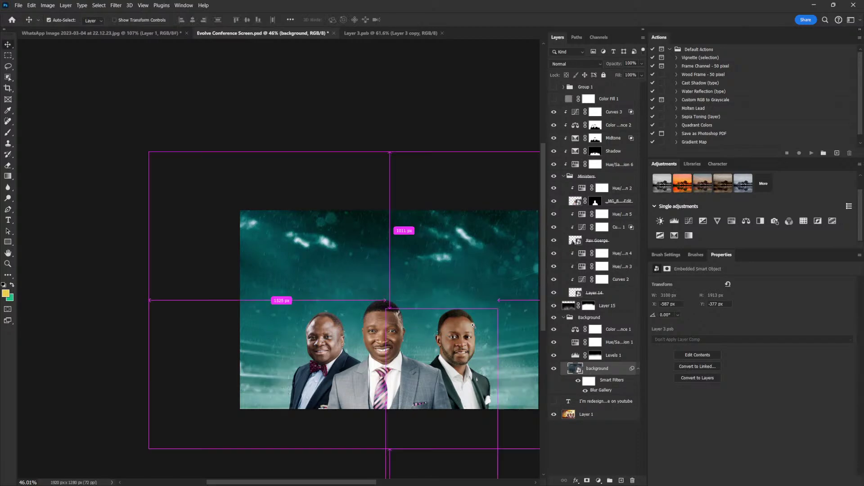
pyautogui.scroll(3, 473, 325)
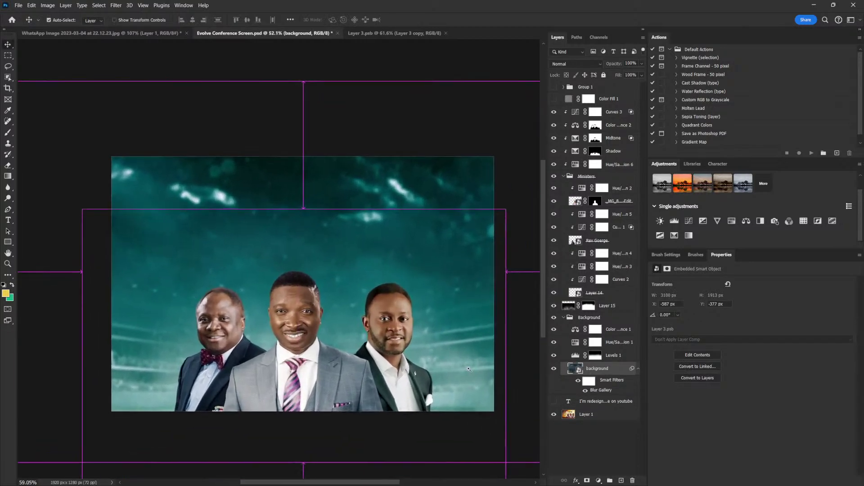
pyautogui.scroll(2, 468, 369)
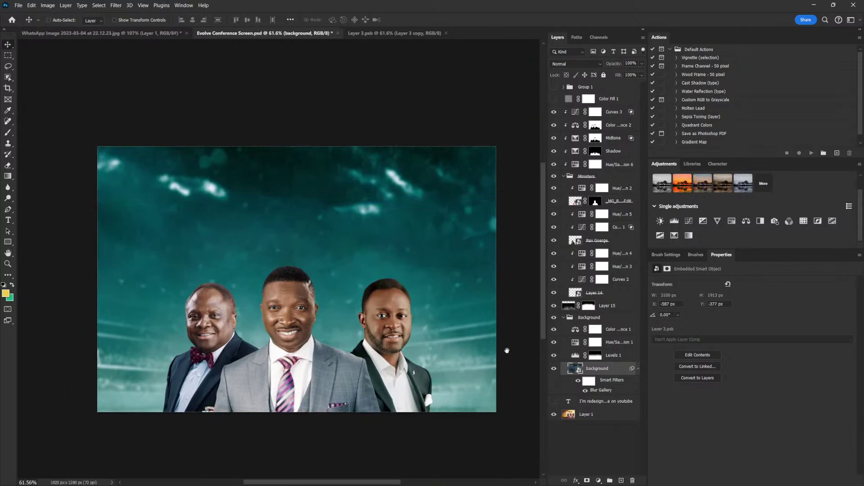
# Ready a 600 px black brush at 100% flow on Layer 15's mask
pyautogui.click(588, 307)
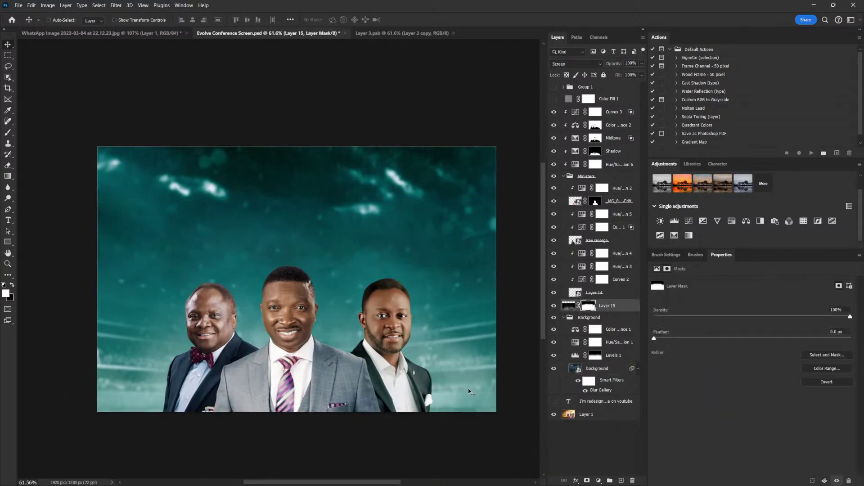
pyautogui.press('b')
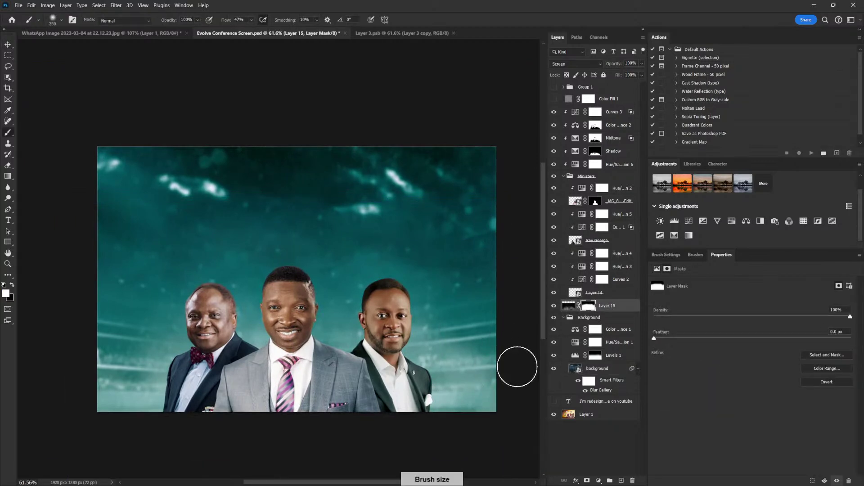
pyautogui.press(']')
pyautogui.press(']')
pyautogui.press(']')
pyautogui.press(']')
pyautogui.press(']')
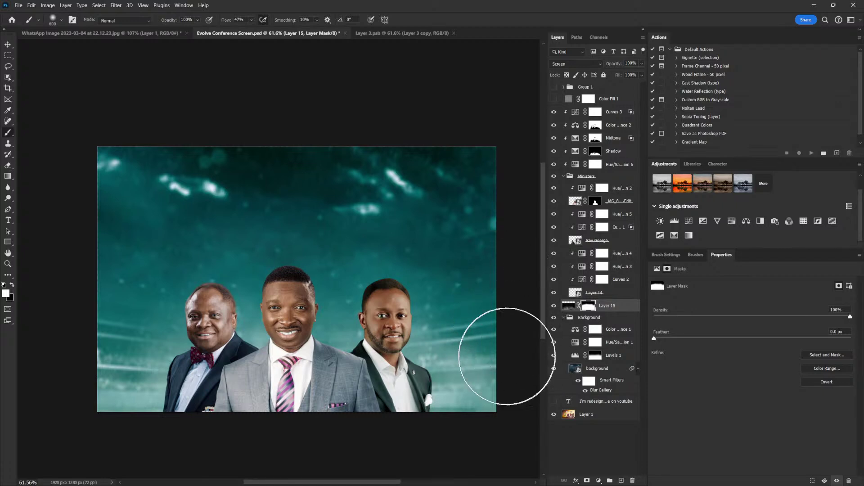
pyautogui.click(13, 283)
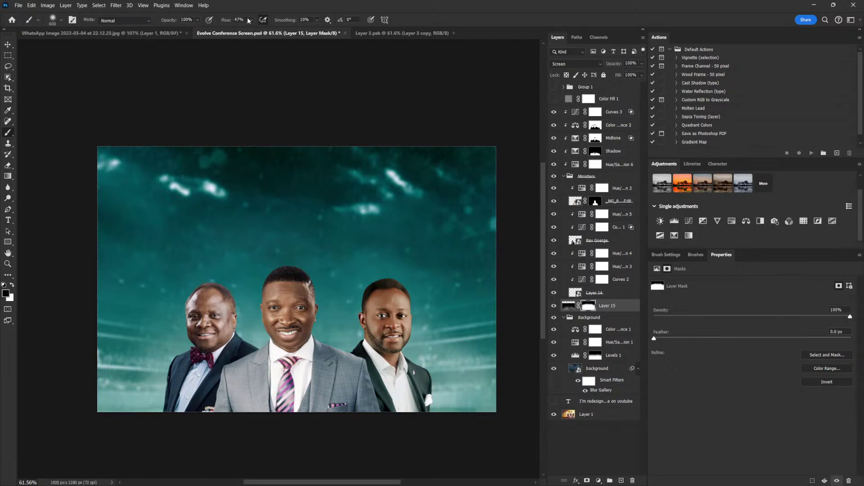
pyautogui.hotkey('shift', '0')
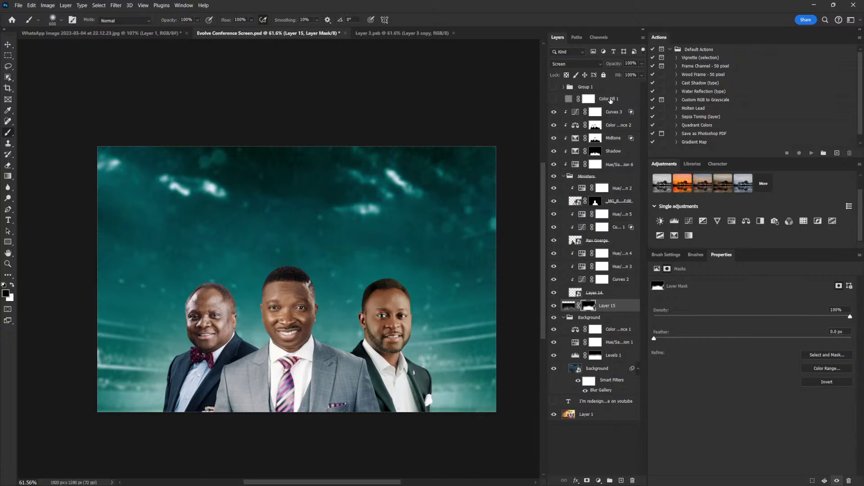
# Add a Curves 4 layer above Curves 3, pulled down to darken (input 115, output 86), and invert its mask
pyautogui.click(614, 112)
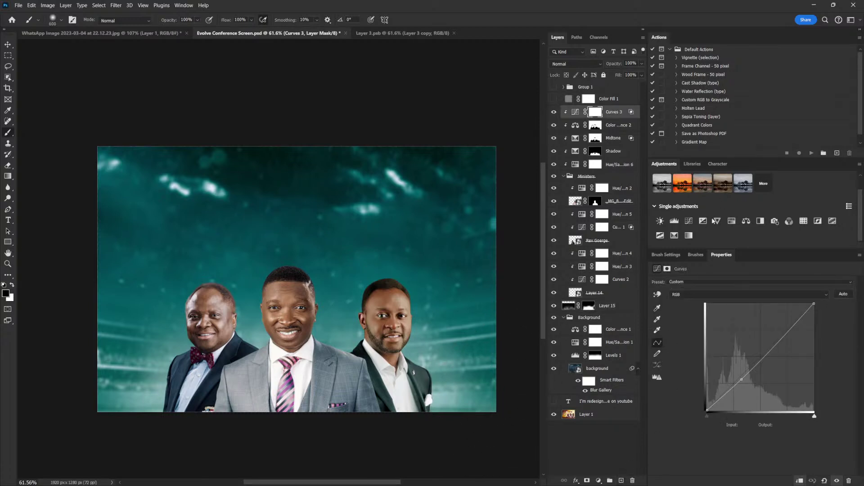
pyautogui.click(689, 221)
pyautogui.moveTo(755, 364); pyautogui.dragTo(755, 374)
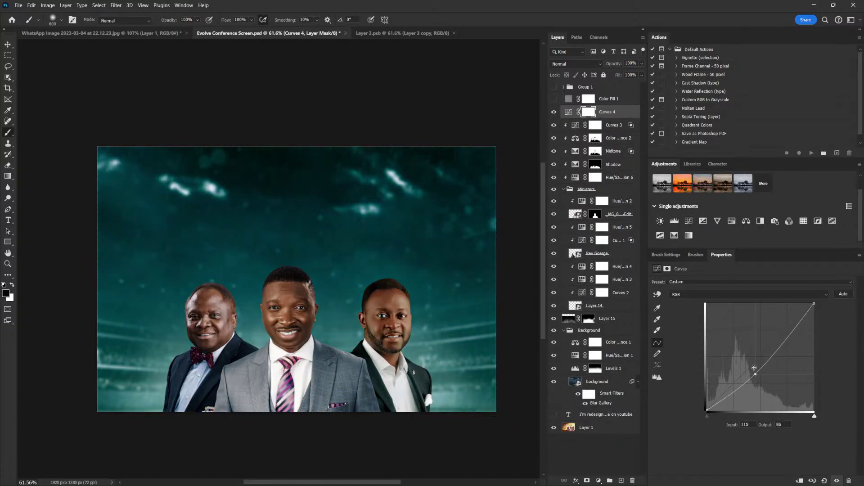
pyautogui.hotkey('ctrl', 'i')
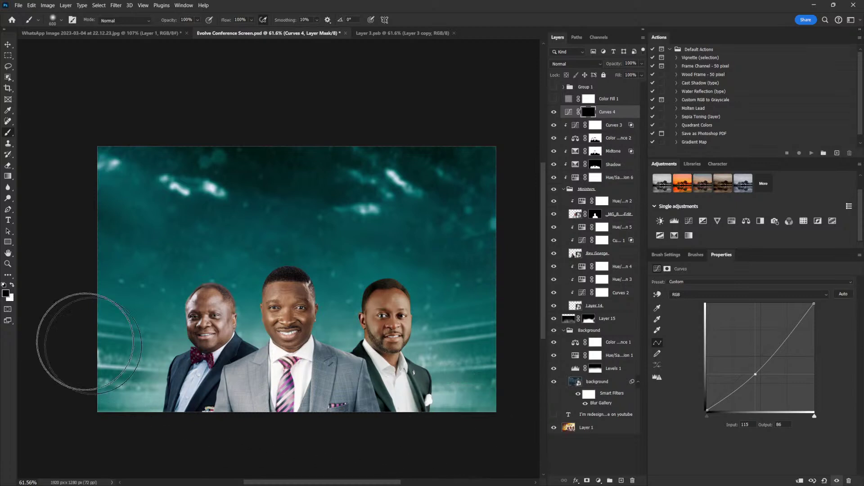
# Paint white into the mask's top area with a 1000 px brush at 49% flow
pyautogui.click(12, 285)
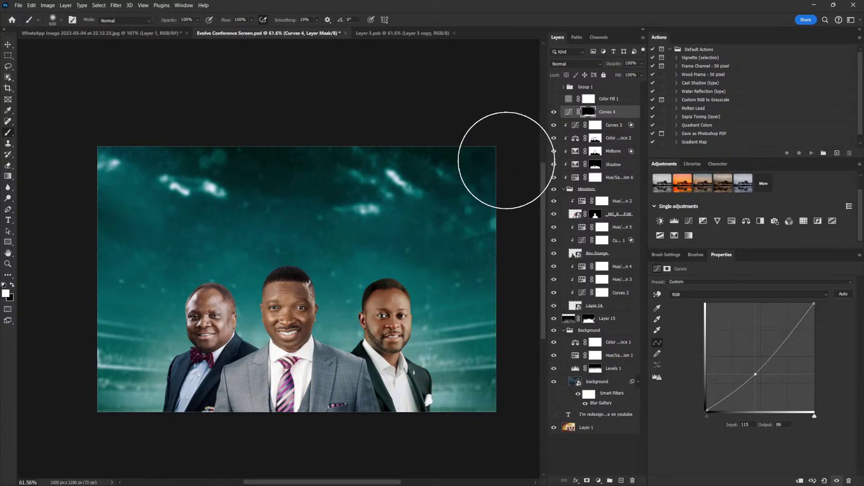
pyautogui.press(']')
pyautogui.press(']')
pyautogui.press(']')
pyautogui.press(']')
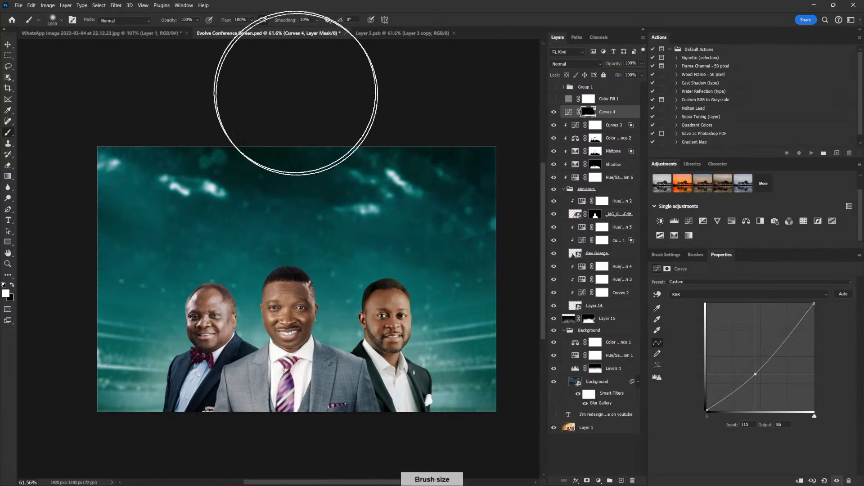
pyautogui.click(252, 20)
pyautogui.moveTo(258, 31); pyautogui.dragTo(241, 30)
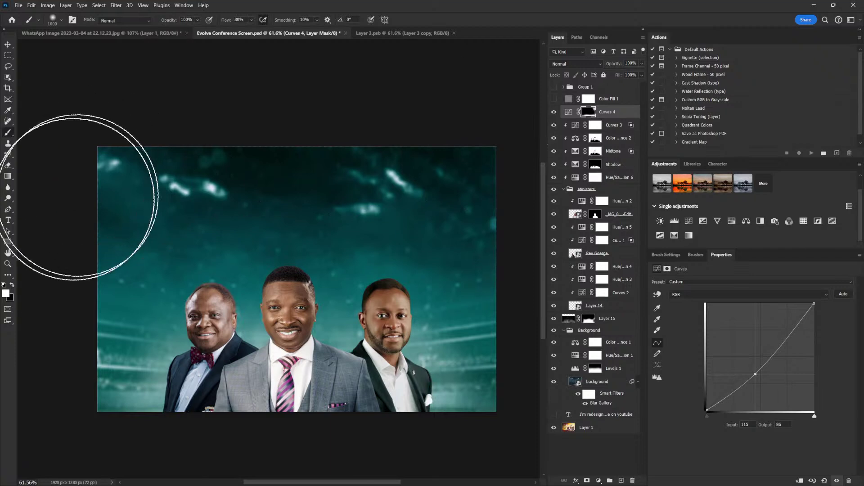
pyautogui.moveTo(382, 144)
pyautogui.mouseDown()
pyautogui.moveTo(436, 180)
pyautogui.moveTo(461, 151)
pyautogui.moveTo(481, 159)
pyautogui.moveTo(453, 264)
pyautogui.mouseUp()
# Tweak Hue/Saturation 2's saturation down slightly, then back up
pyautogui.press('v')
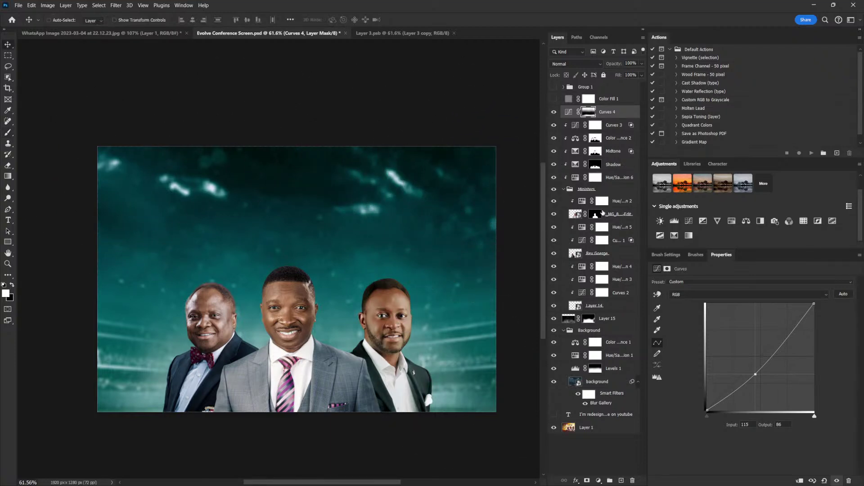
pyautogui.click(585, 204)
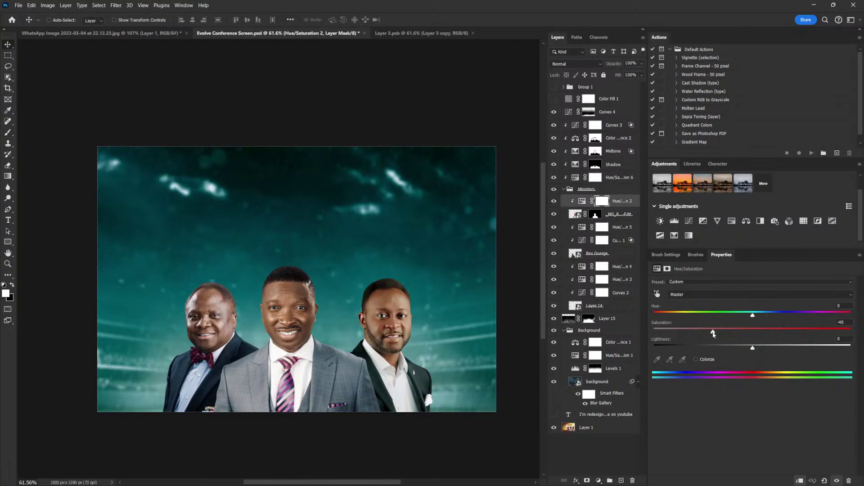
pyautogui.moveTo(700, 333); pyautogui.dragTo(699, 333)
pyautogui.moveTo(690, 334); pyautogui.dragTo(713, 338)
# Lower Hue/Saturation 4's saturation to about -15 to desaturate the minister
pyautogui.click(597, 267)
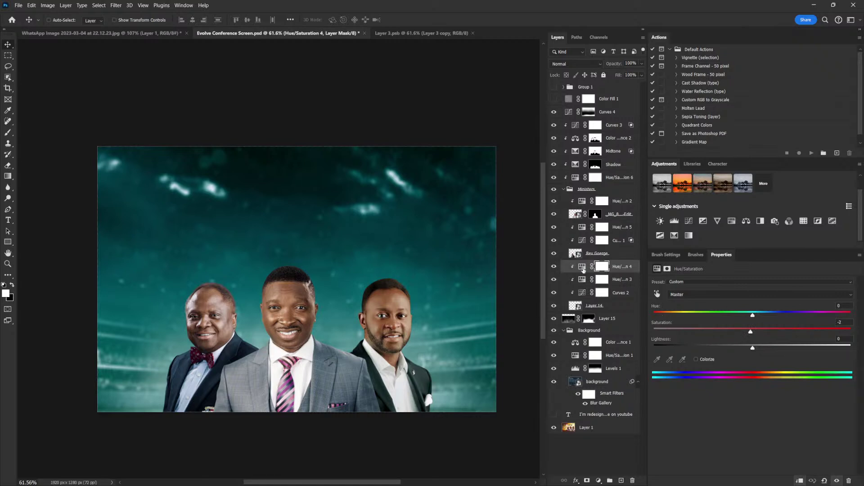
pyautogui.click(750, 333)
pyautogui.moveTo(751, 333); pyautogui.dragTo(737, 329)
pyautogui.click(611, 116)
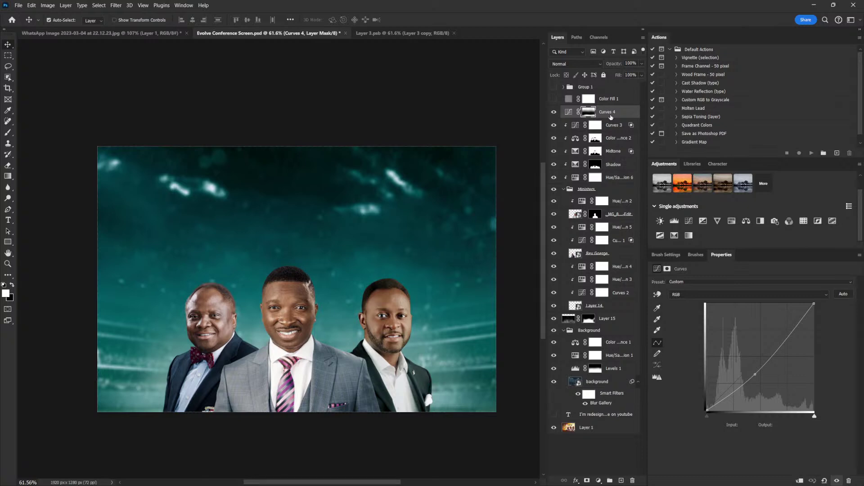
# Stamp all visible layers into a new merged layer named CR
pyautogui.hotkey('ctrl', 'shift', 'alt', 'e')
pyautogui.doubleClick(591, 113)
pyautogui.write('d')
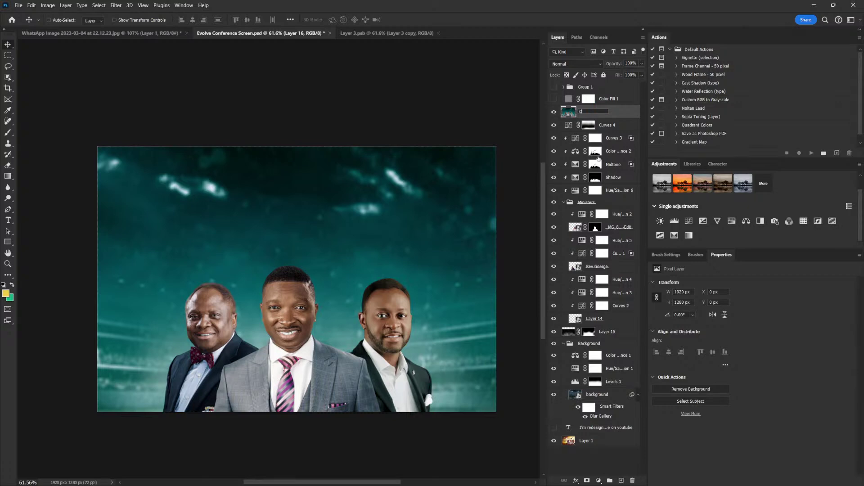
pyautogui.write('R')
pyautogui.doubleClick(629, 118)
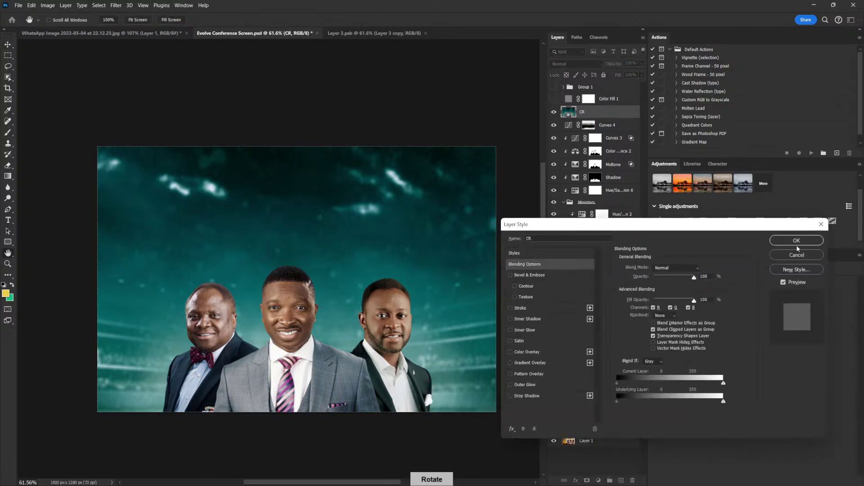
pyautogui.click(797, 241)
# Convert the CR layer to a smart object and open the Camera Raw Filter on it
pyautogui.rightClick(606, 113)
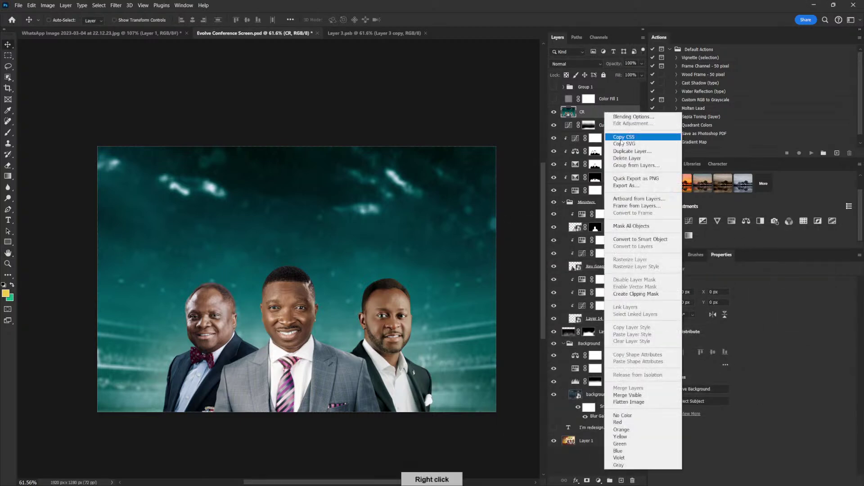
pyautogui.click(640, 239)
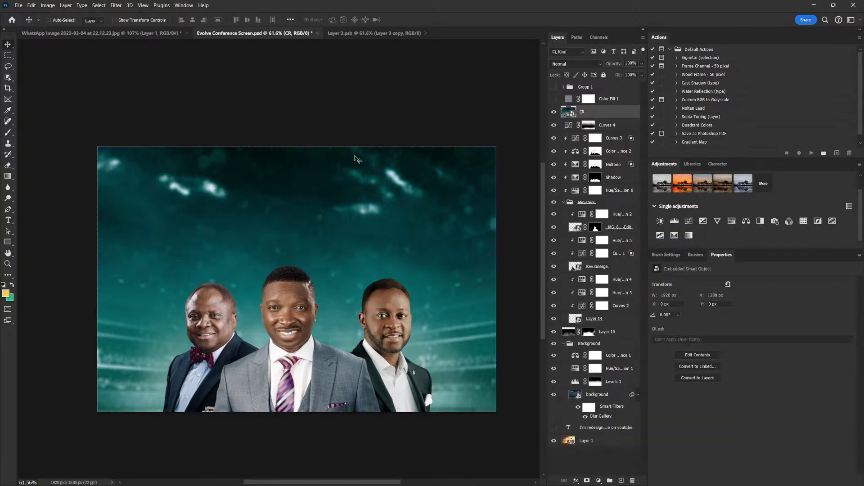
pyautogui.click(116, 5)
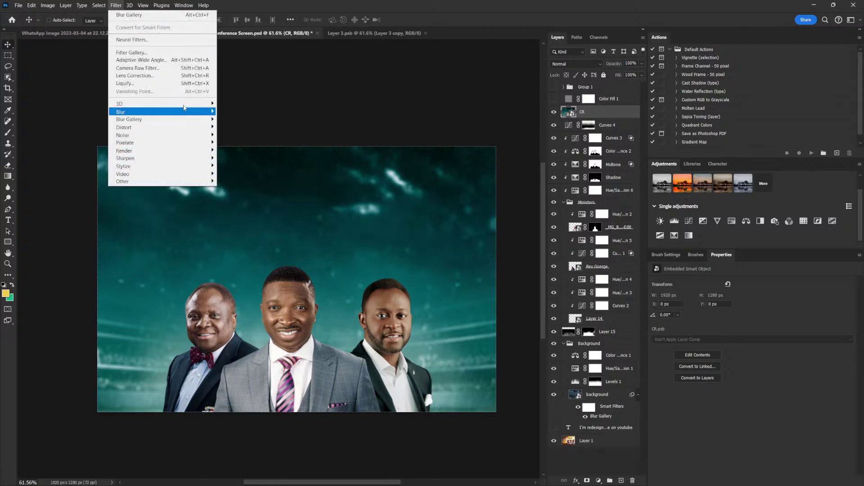
pyautogui.click(171, 70)
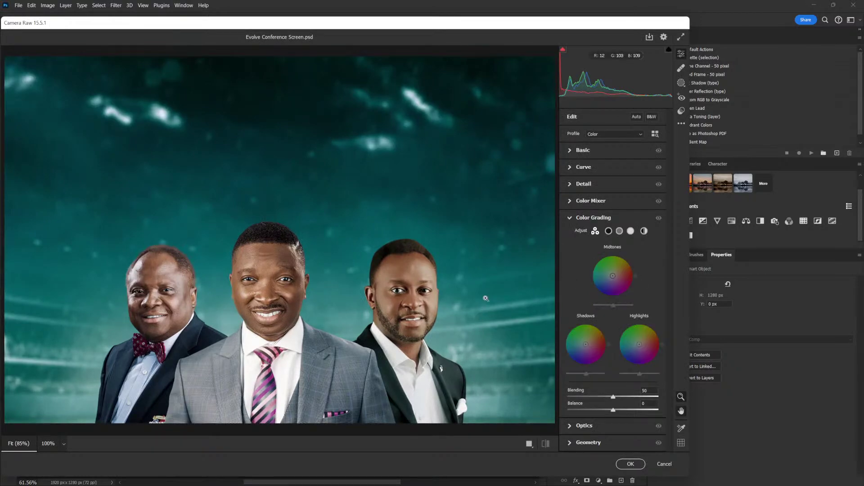
# In Camera Raw's Basic panel, lower Contrast to -7 and lift Whites to +9
pyautogui.click(485, 301)
pyautogui.keyDown('alt'); pyautogui.click(466, 302); pyautogui.keyUp('alt')
pyautogui.keyDown('alt'); pyautogui.click(465, 301); pyautogui.keyUp('alt')
pyautogui.click(465, 302)
pyautogui.press('h')
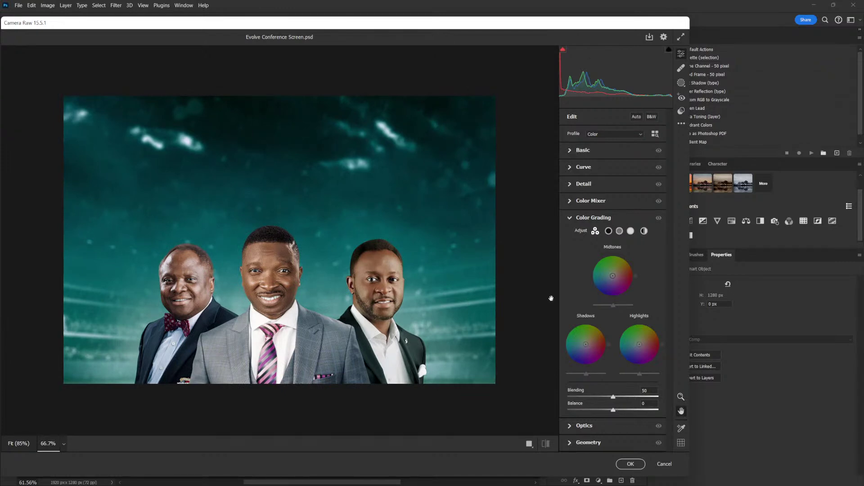
pyautogui.click(575, 151)
pyautogui.moveTo(614, 232); pyautogui.dragTo(609, 257)
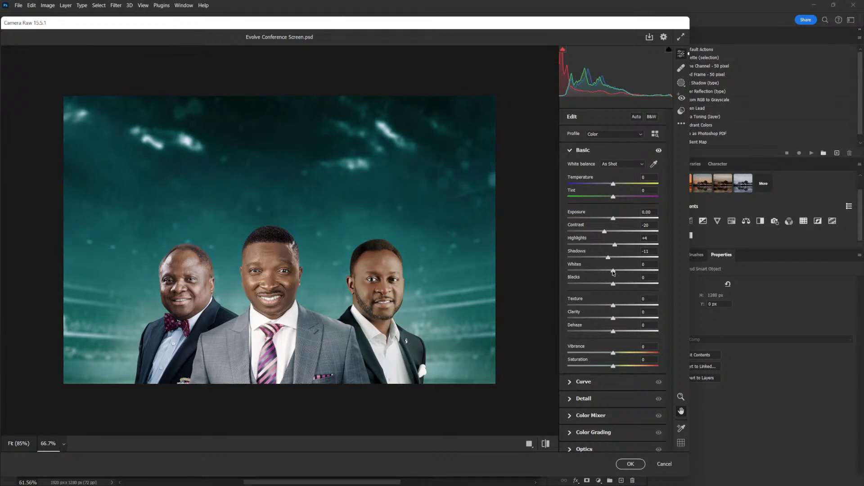
pyautogui.click(613, 271)
pyautogui.moveTo(613, 271)
pyautogui.mouseDown()
pyautogui.moveTo(599, 286)
pyautogui.moveTo(607, 285)
pyautogui.mouseUp()
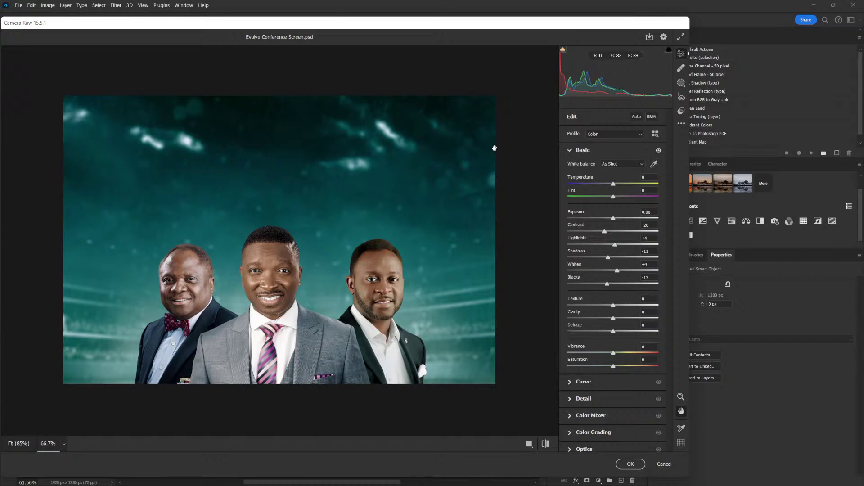
pyautogui.moveTo(605, 233)
pyautogui.mouseDown()
pyautogui.moveTo(623, 232)
pyautogui.moveTo(610, 234)
pyautogui.mouseUp()
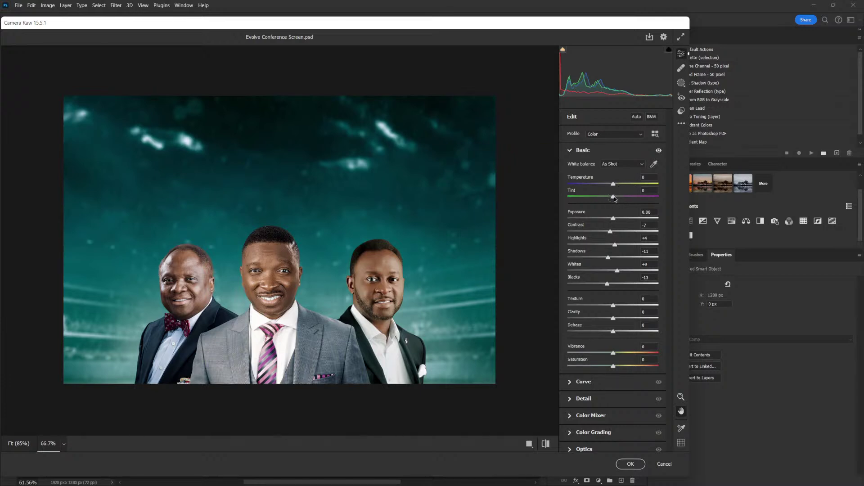
# Shift the Tint slightly toward green, settling at -2
pyautogui.moveTo(612, 197); pyautogui.dragTo(612, 199)
pyautogui.moveTo(613, 198); pyautogui.dragTo(614, 197)
pyautogui.doubleClick(613, 198)
pyautogui.moveTo(613, 198); pyautogui.dragTo(612, 200)
pyautogui.click(580, 151)
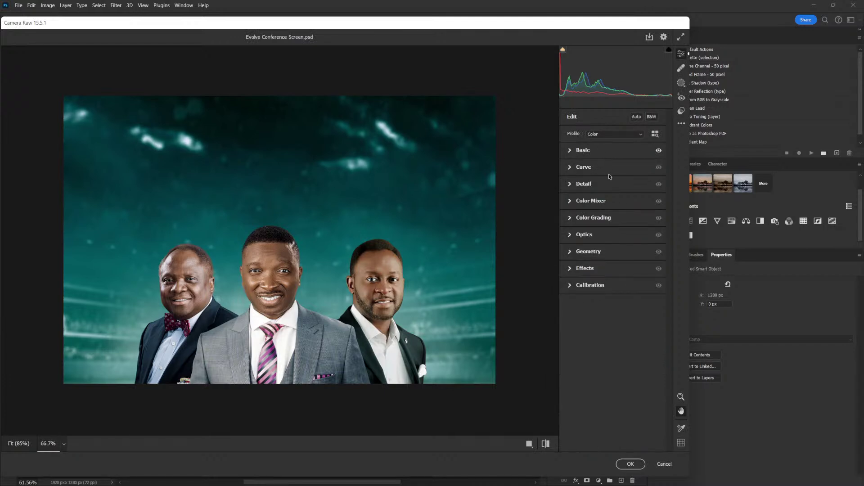
# Increase the Detail sharpening on the background
pyautogui.click(571, 185)
pyautogui.moveTo(568, 205); pyautogui.dragTo(585, 206)
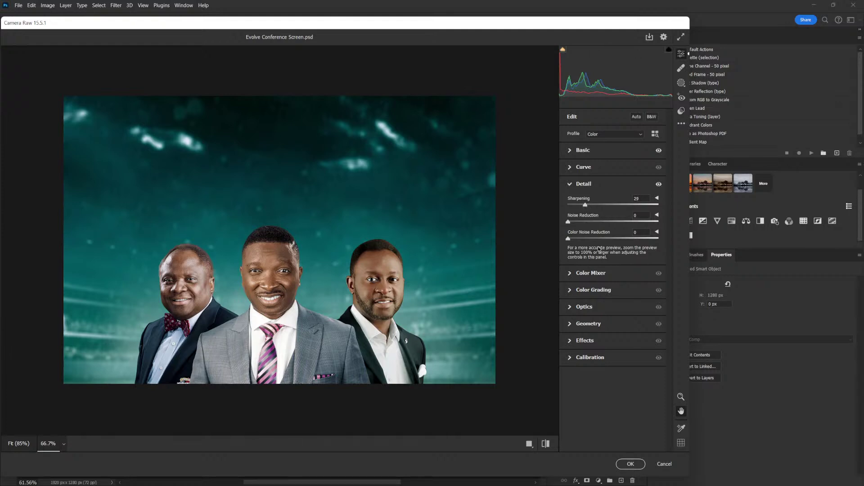
pyautogui.click(571, 185)
# Boost the Oranges and Blues saturation in the Color Mixer
pyautogui.click(571, 202)
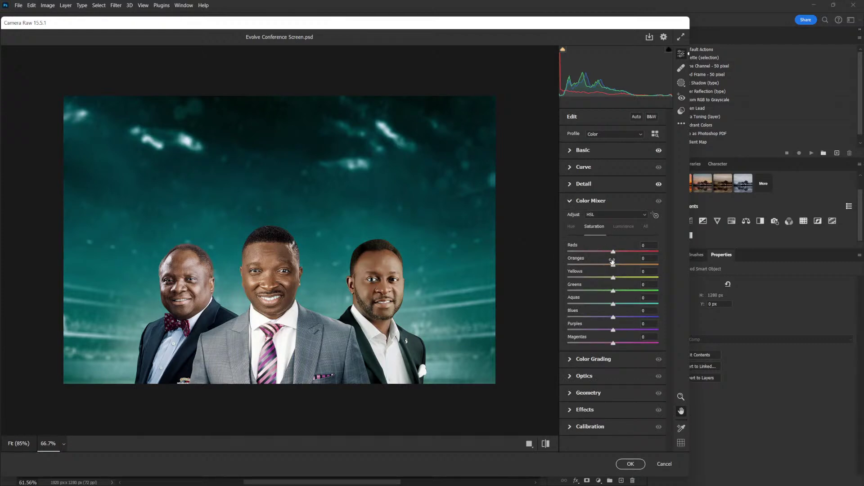
pyautogui.moveTo(613, 265); pyautogui.dragTo(620, 265)
pyautogui.moveTo(614, 318); pyautogui.dragTo(626, 306)
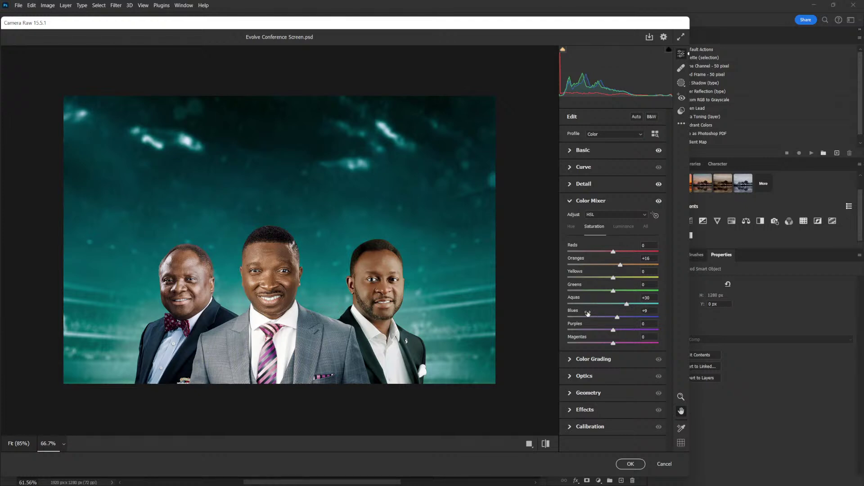
pyautogui.click(571, 206)
# Grade the midtones warm orange-yellow and tint the shadows cyan (hue 200, saturation 10)
pyautogui.click(573, 221)
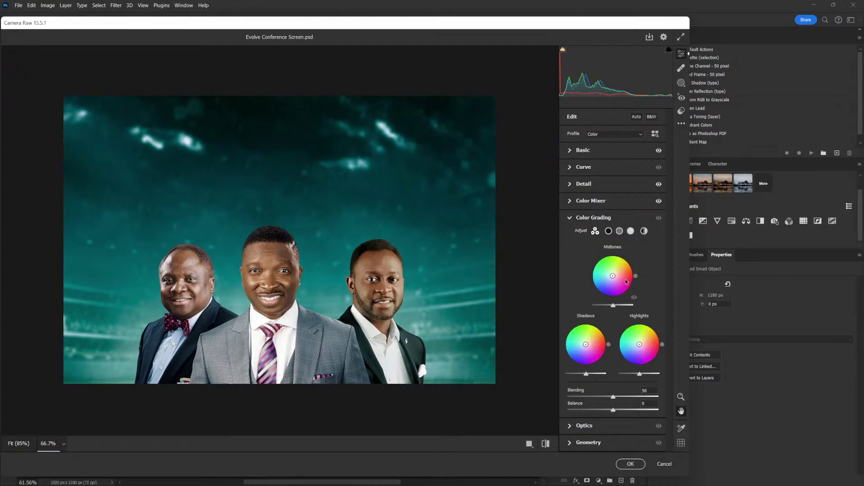
pyautogui.moveTo(613, 276); pyautogui.dragTo(615, 273)
pyautogui.moveTo(613, 306); pyautogui.dragTo(616, 306)
pyautogui.moveTo(615, 306)
pyautogui.mouseDown()
pyautogui.moveTo(604, 307)
pyautogui.moveTo(615, 307)
pyautogui.mouseUp()
pyautogui.moveTo(613, 275); pyautogui.dragTo(613, 275)
pyautogui.moveTo(586, 345); pyautogui.dragTo(584, 344)
# Compare Color Grading off and on, then lower the Shadows luminance
pyautogui.click(659, 218)
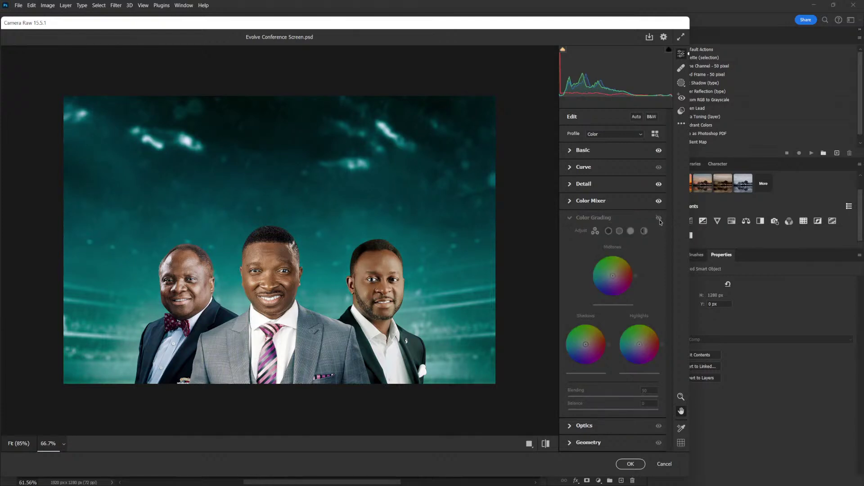
pyautogui.click(659, 219)
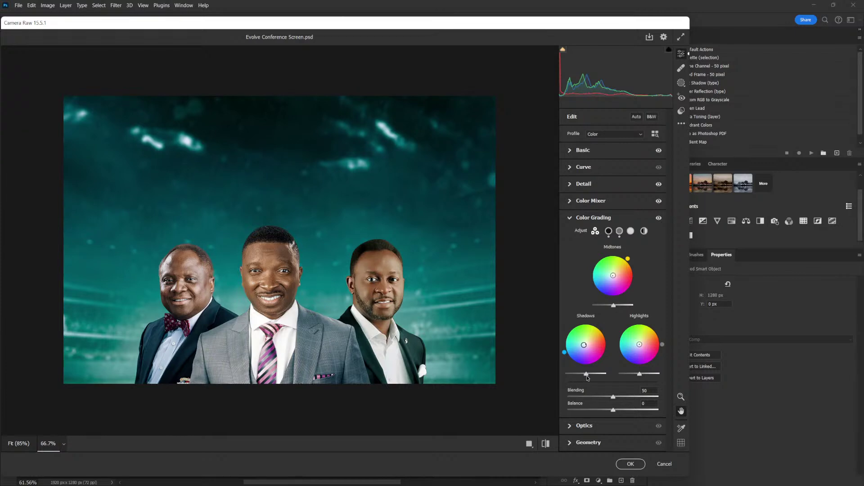
pyautogui.moveTo(587, 377); pyautogui.dragTo(590, 377)
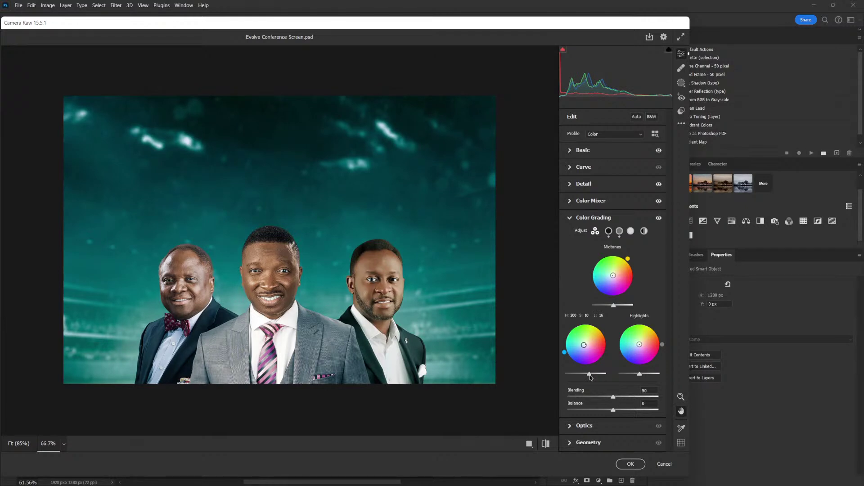
# Add a subtle -7 vignette in the Effects panel, leaving grain at 0
pyautogui.click(577, 218)
pyautogui.click(575, 270)
pyautogui.moveTo(613, 308); pyautogui.dragTo(609, 308)
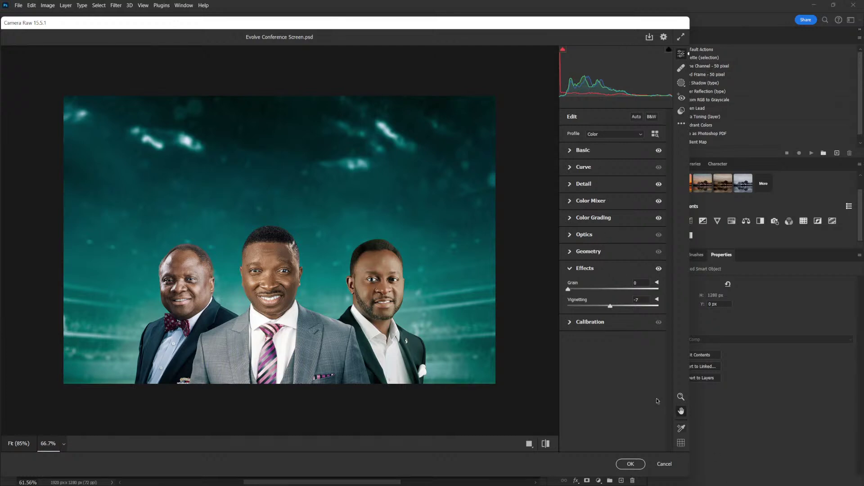
# Apply the Camera Raw look and compare the CR layer before and after
pyautogui.click(620, 461)
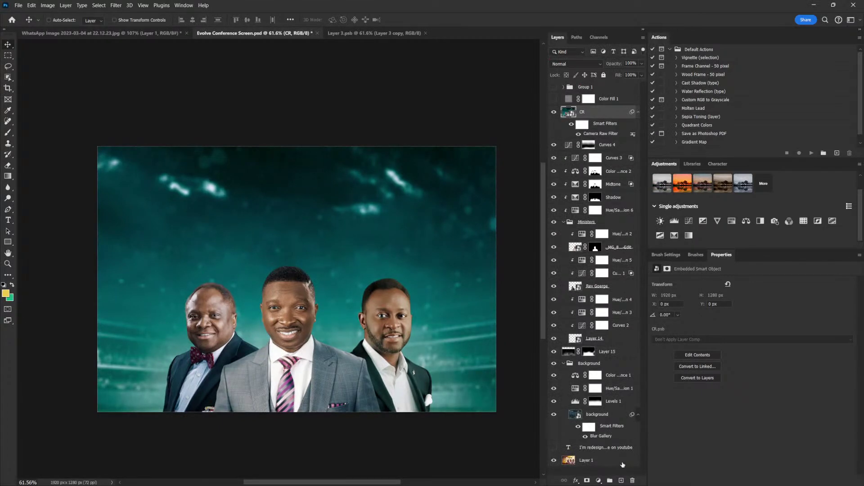
pyautogui.click(638, 113)
pyautogui.click(554, 112)
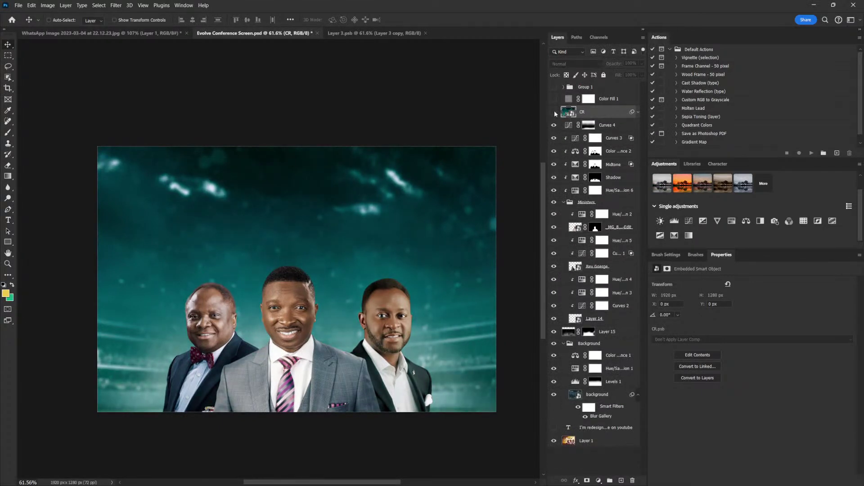
pyautogui.click(554, 112)
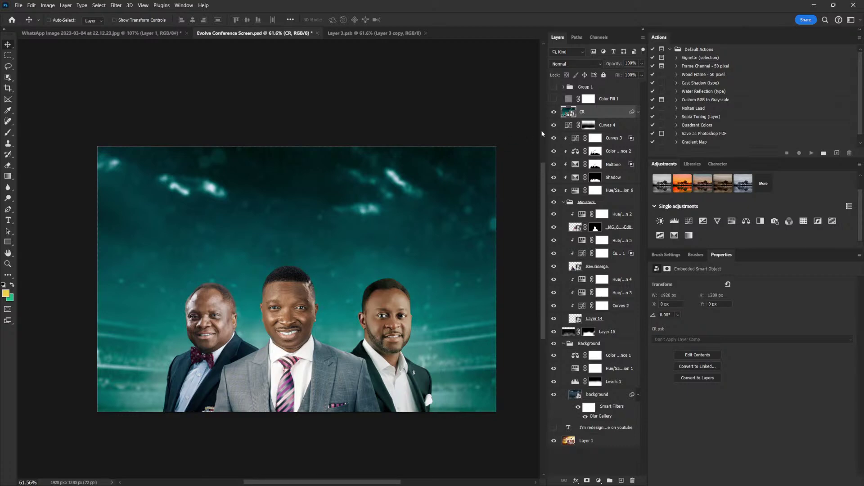
# Draw a white 333 px circle, Ellipse 1, in the flyer's upper left and nudge it into place
pyautogui.click(8, 243)
pyautogui.rightClick(8, 243)
pyautogui.click(39, 250)
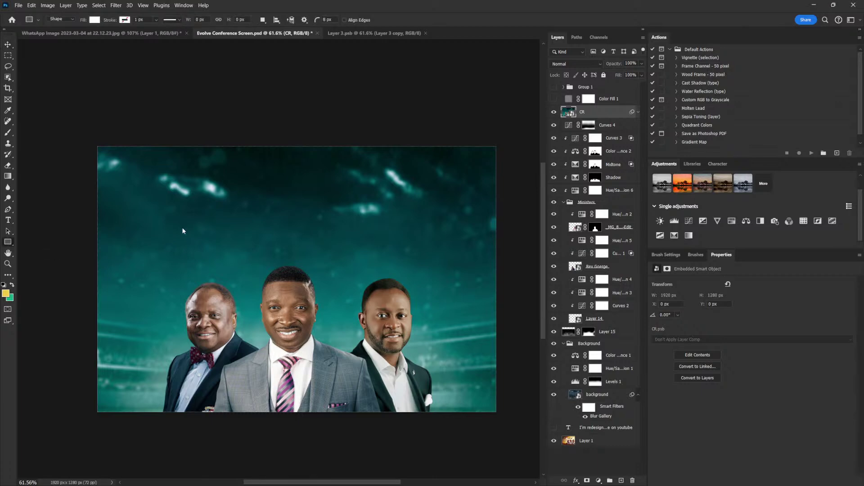
pyautogui.moveTo(179, 191); pyautogui.dragTo(247, 259)
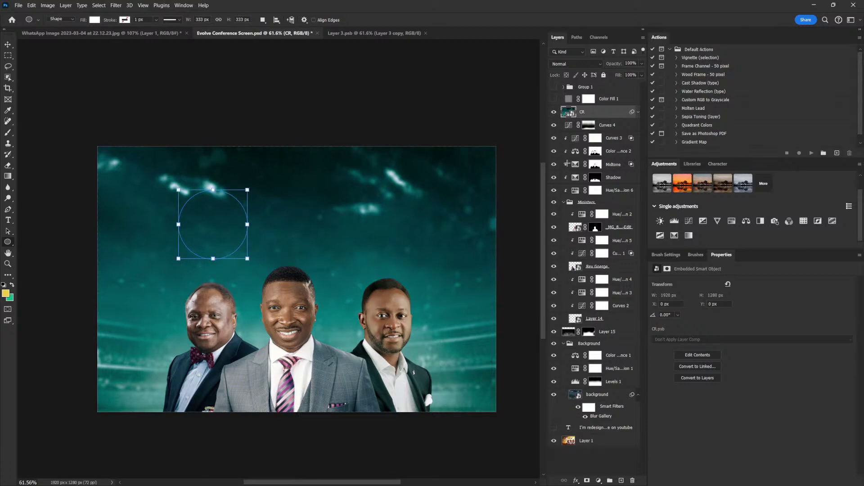
pyautogui.click(553, 88)
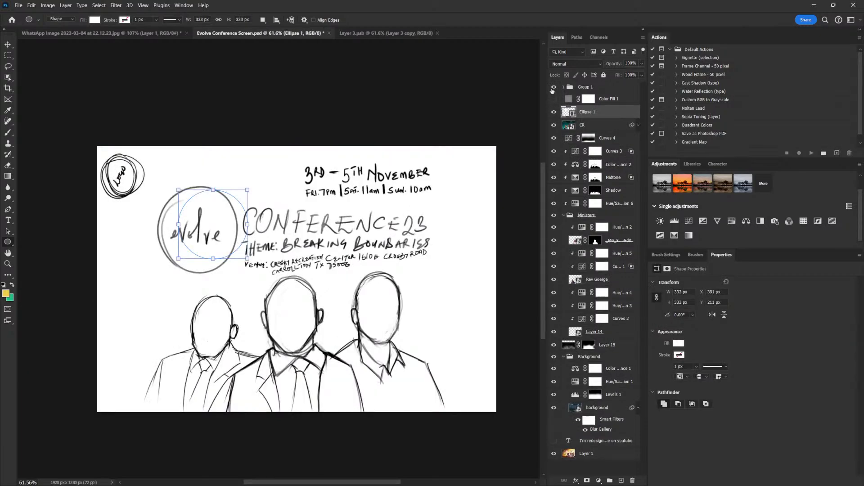
pyautogui.click(553, 88)
pyautogui.press('v')
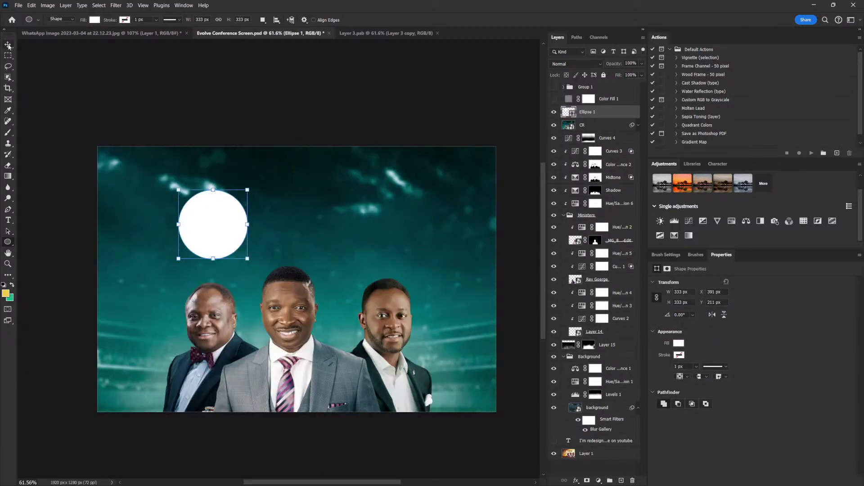
pyautogui.moveTo(214, 221); pyautogui.dragTo(211, 221)
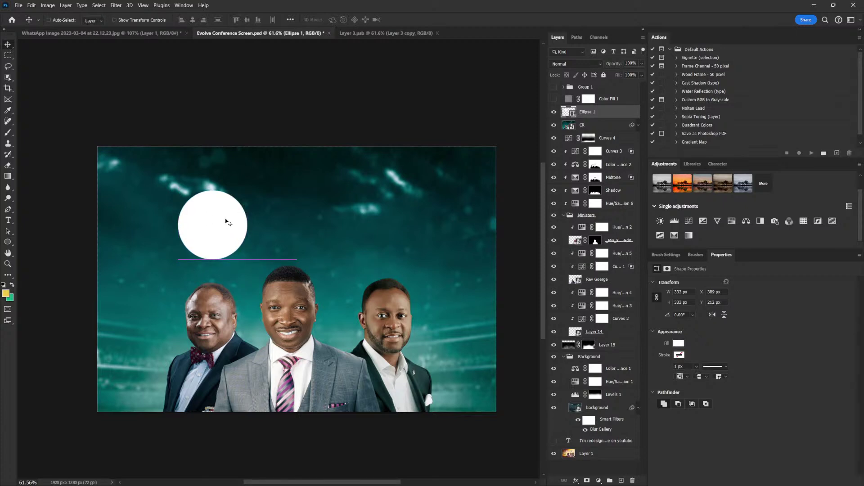
pyautogui.click(542, 145)
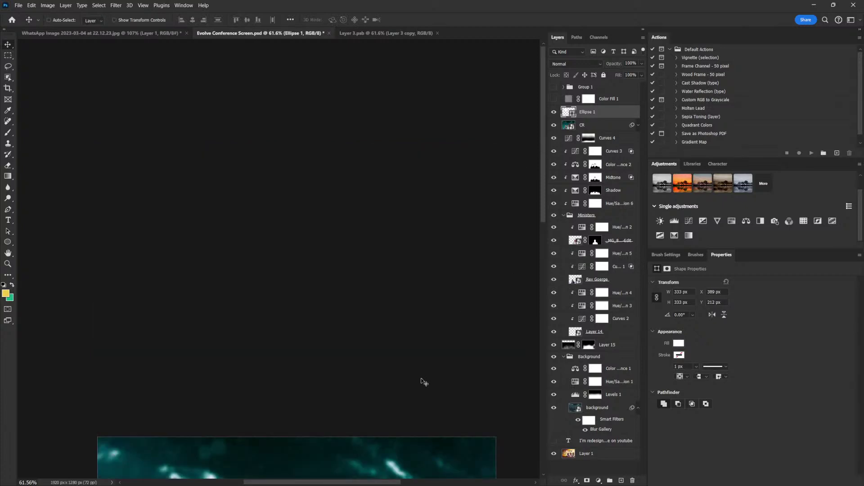
pyautogui.scroll(-5, 395, 309)
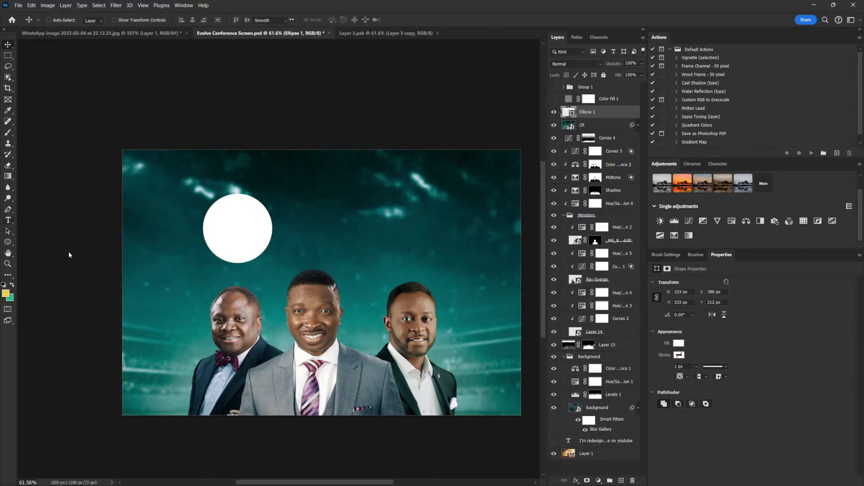
# Type 'CONFERENCE 23' right of the circle in Bebas Neue Bold
pyautogui.press('t')
pyautogui.click(303, 222)
pyautogui.write('CONFERENCE 23')
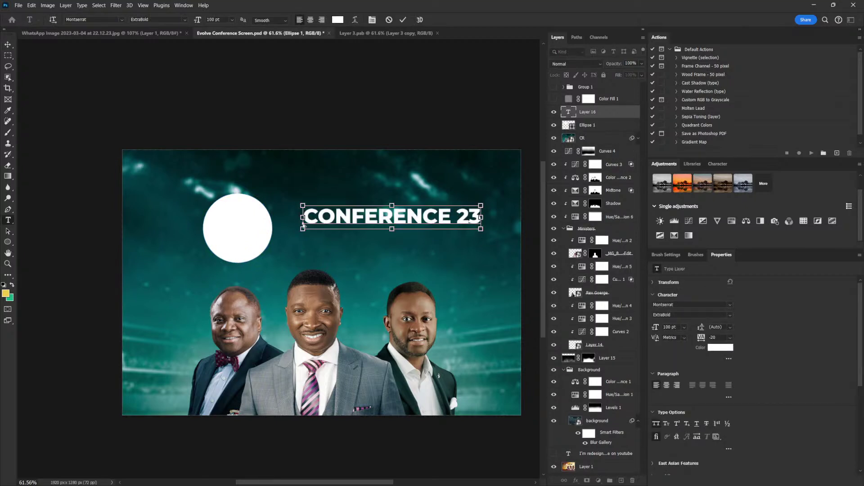
pyautogui.hotkey('ctrl', 'a')
pyautogui.click(687, 305)
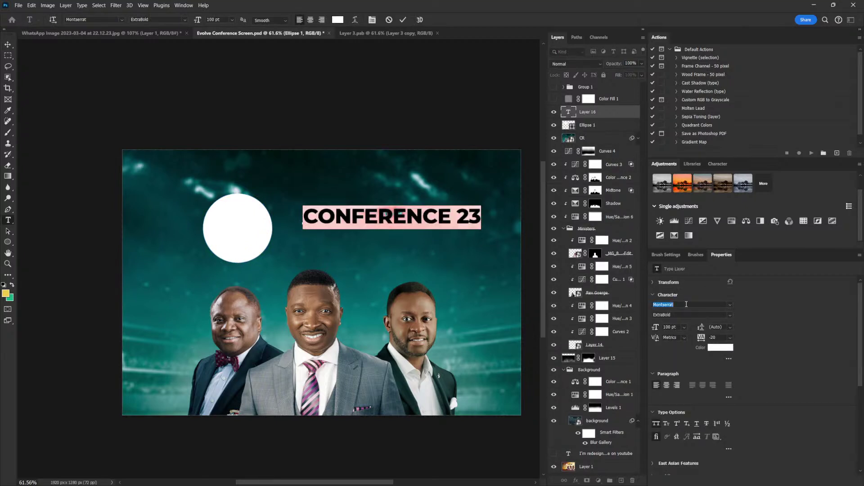
pyautogui.write('bebas')
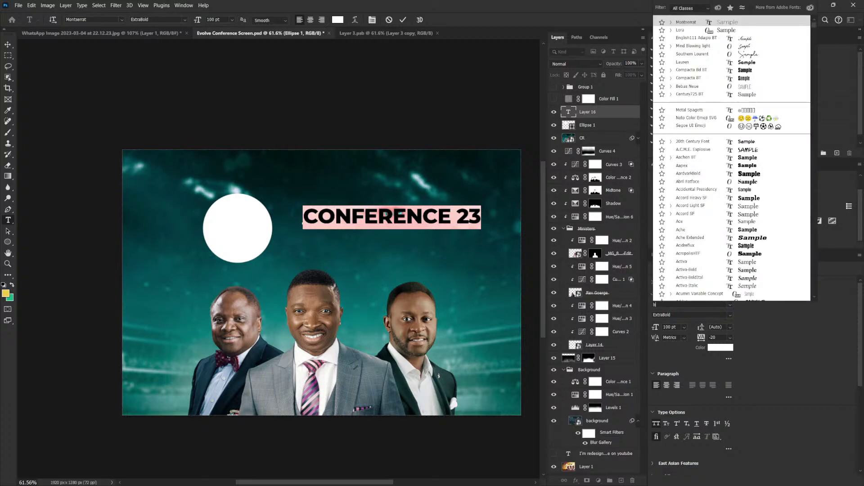
pyautogui.click(749, 371)
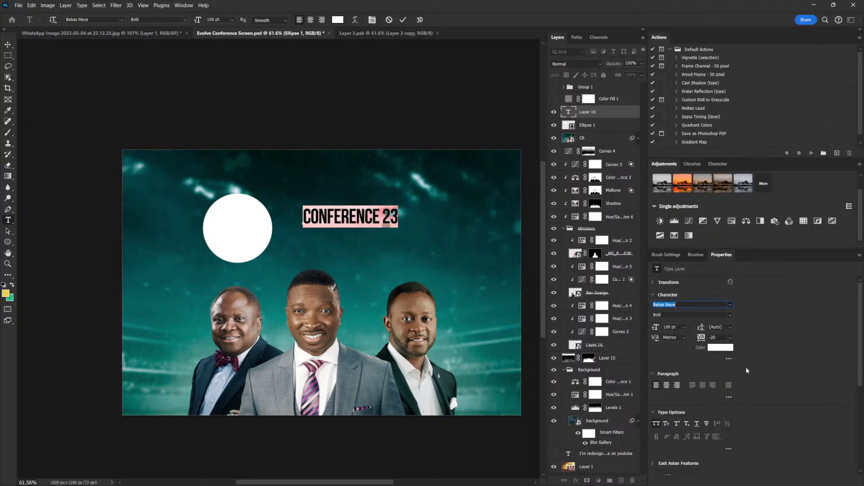
pyautogui.click(7, 44)
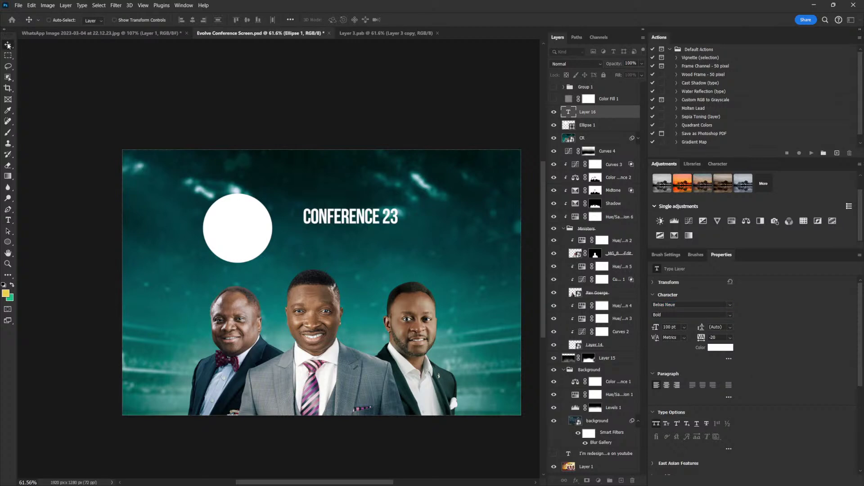
# Scale CONFERENCE 23 up to about 156% and shift it slightly right
pyautogui.hotkey('ctrl', 't')
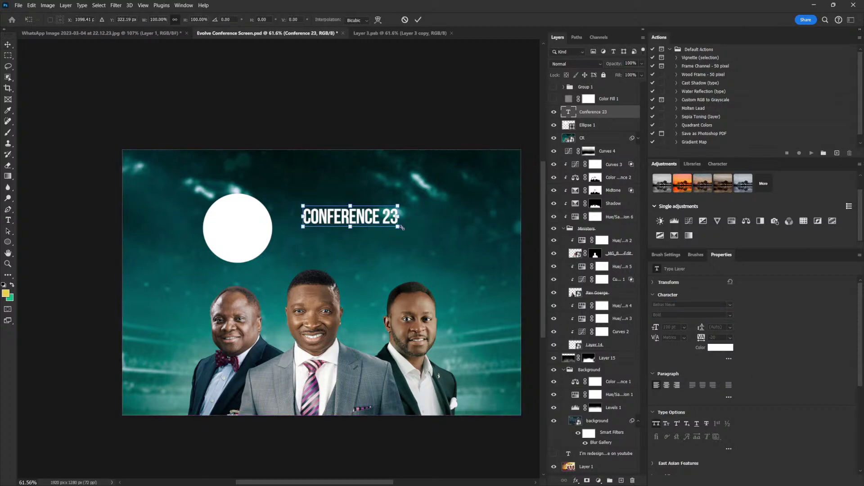
pyautogui.moveTo(400, 229); pyautogui.dragTo(427, 235)
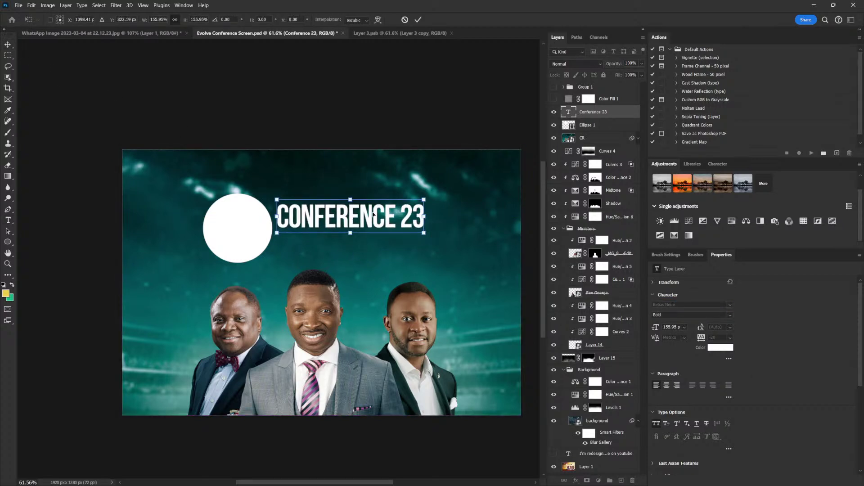
pyautogui.press('Return')
pyautogui.moveTo(310, 229); pyautogui.dragTo(316, 231)
# Shrink the white circle slightly
pyautogui.click(590, 124)
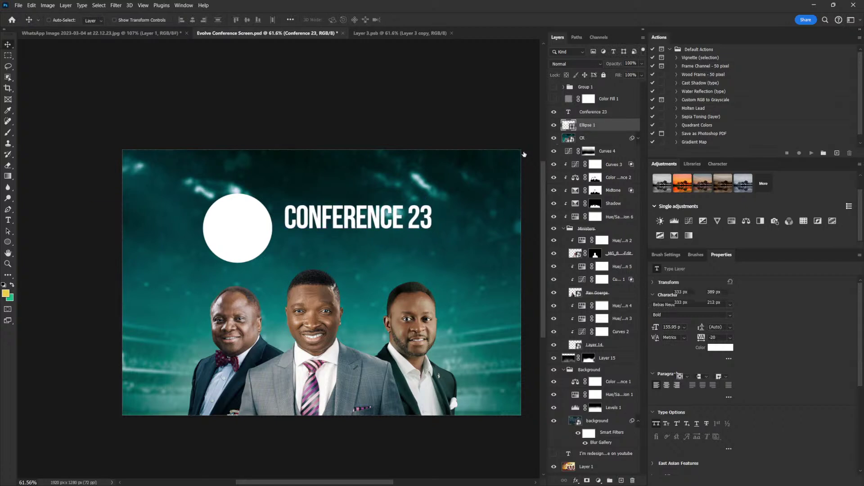
pyautogui.hotkey('ctrl', 't')
pyautogui.moveTo(202, 262); pyautogui.dragTo(265, 230)
pyautogui.press('Return')
# Enlarge CONFERENCE 23 to about 110% more and nudge it down, checking against the sketch
pyautogui.rightClick(379, 213)
pyautogui.click(398, 216)
pyautogui.hotkey('ctrl', 't')
pyautogui.moveTo(430, 203); pyautogui.dragTo(466, 187)
pyautogui.moveTo(382, 227); pyautogui.dragTo(383, 227)
pyautogui.press('Return')
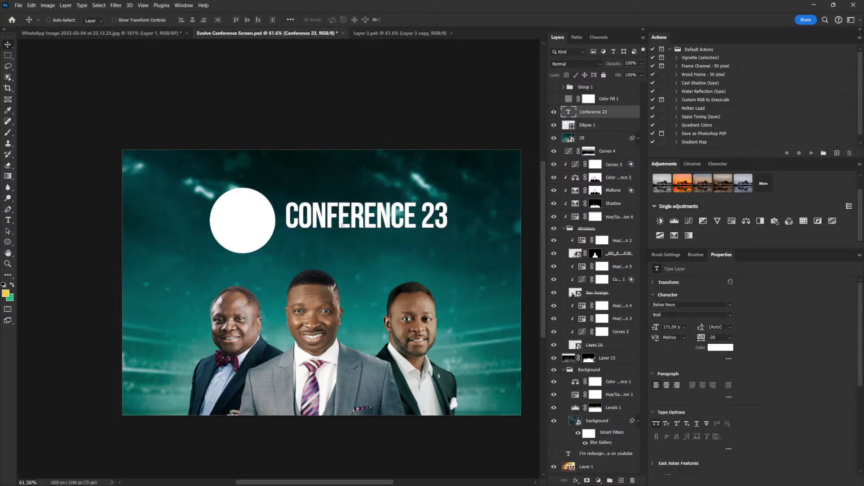
pyautogui.hotkey('shift', 'Down')
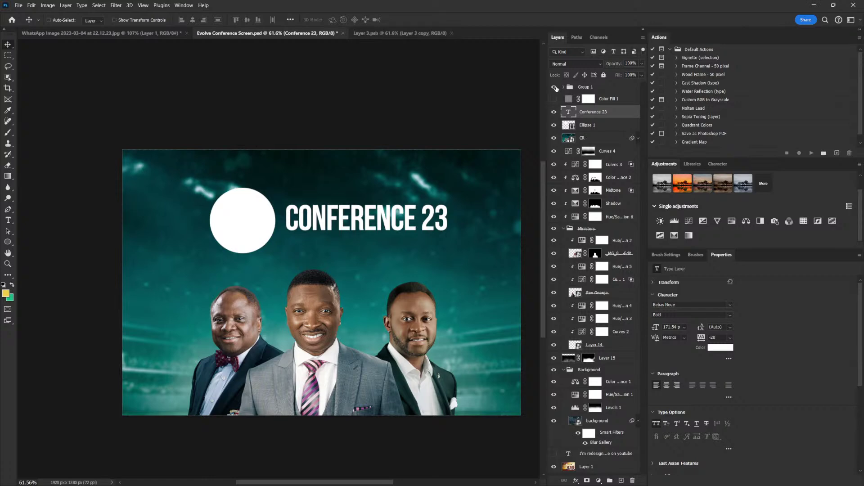
pyautogui.click(555, 88)
pyautogui.click(554, 88)
pyautogui.click(8, 220)
# Add 'THEME: BREAKING BOUNDARIES' below the heading and scale it to fit underneath
pyautogui.click(293, 258)
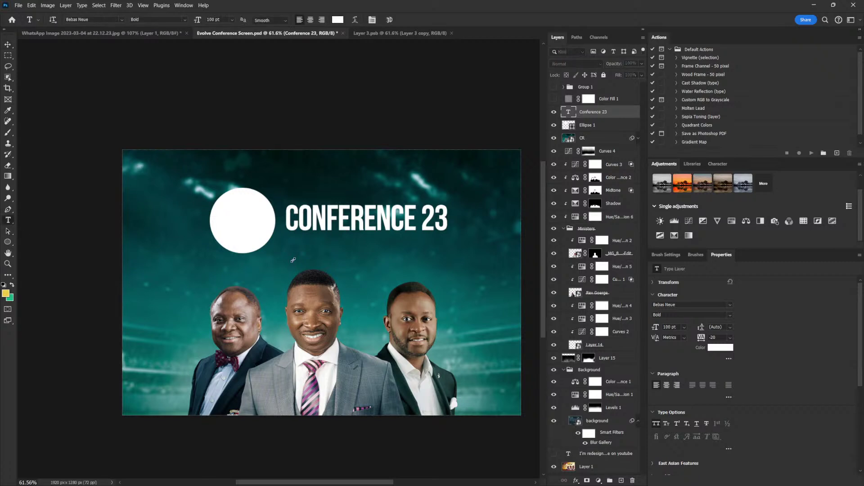
pyautogui.write('BREAKING BOUNDARIES')
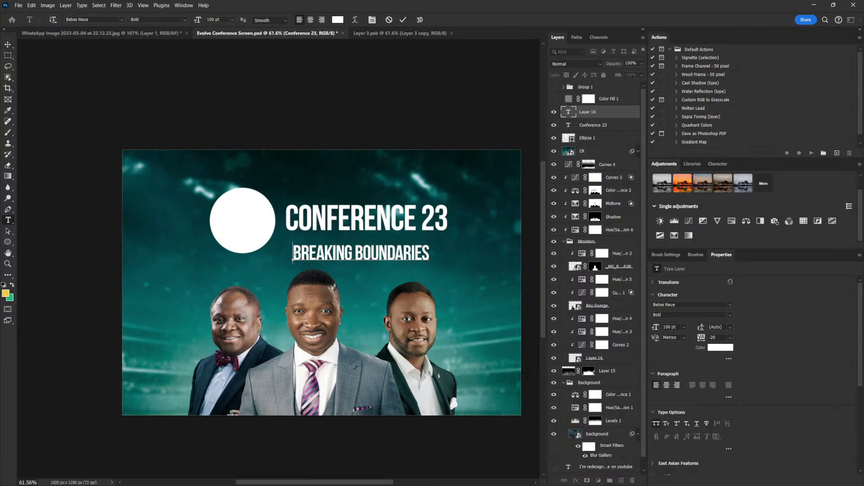
pyautogui.write('THEME')
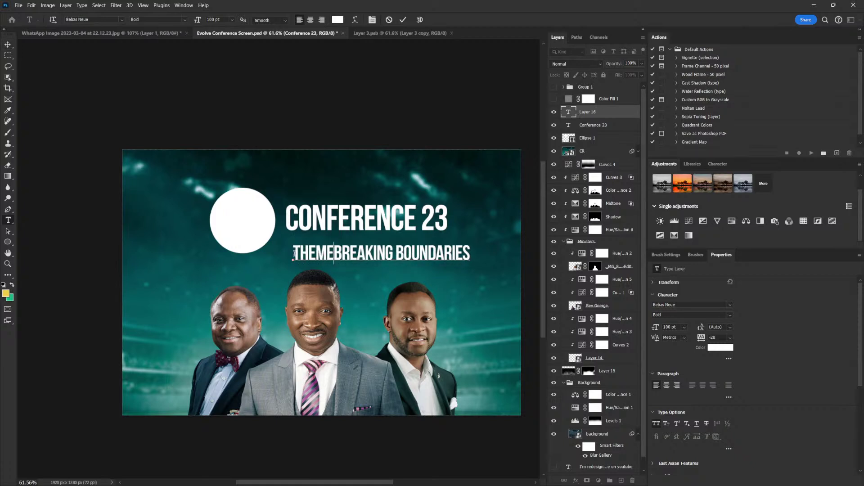
pyautogui.write(':')
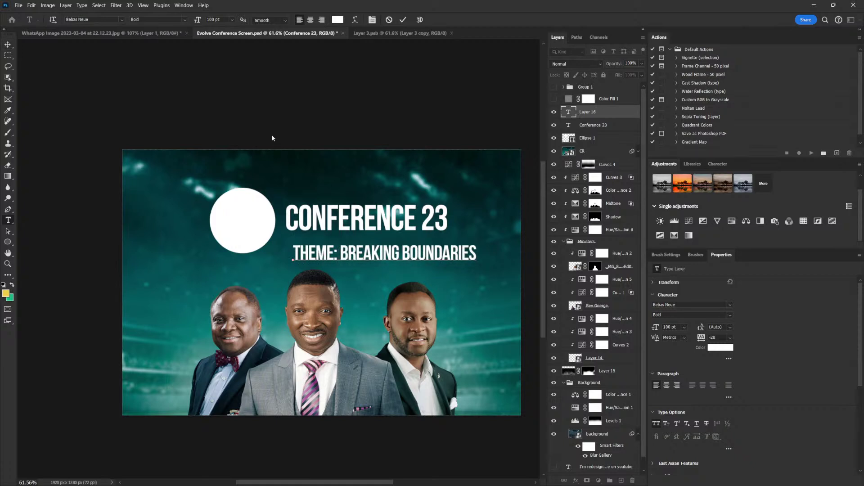
pyautogui.click(8, 44)
pyautogui.hotkey('ctrl', 't')
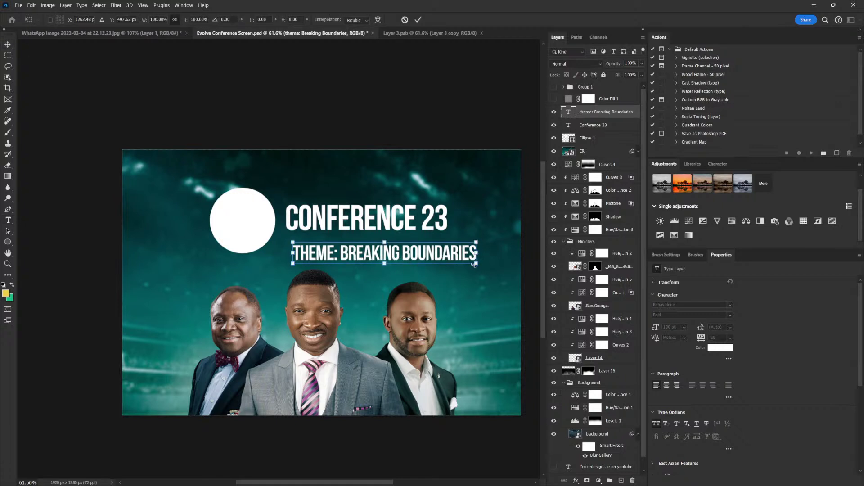
pyautogui.moveTo(476, 266); pyautogui.dragTo(397, 249)
pyautogui.press('Return')
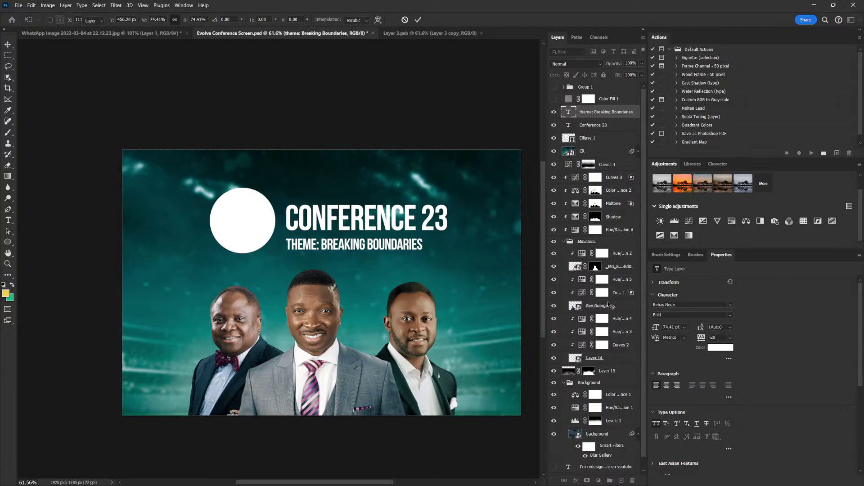
# Set the theme line's tracking to 60, shrink it to about 95% and nudge it up
pyautogui.click(717, 337)
pyautogui.write('2')
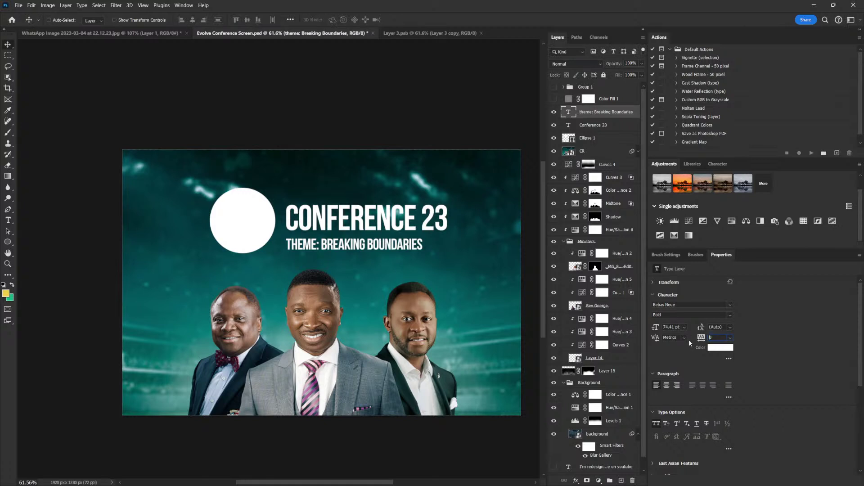
pyautogui.write('060')
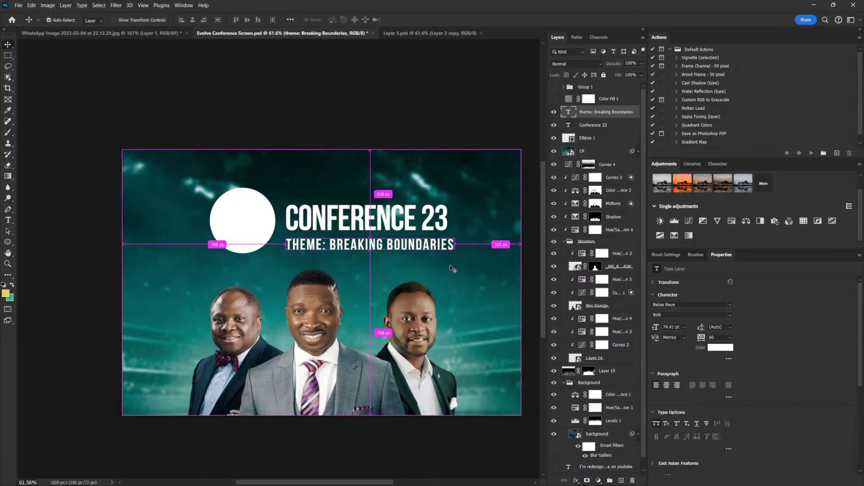
pyautogui.hotkey('ctrl', 't')
pyautogui.moveTo(452, 253)
pyautogui.mouseDown()
pyautogui.moveTo(462, 253)
pyautogui.moveTo(446, 252)
pyautogui.mouseUp()
pyautogui.press('Return')
pyautogui.press('Up')
pyautogui.press('Up')
pyautogui.press('Up')
pyautogui.press('Up')
pyautogui.press('Up')
pyautogui.press('Up')
pyautogui.press('Up')
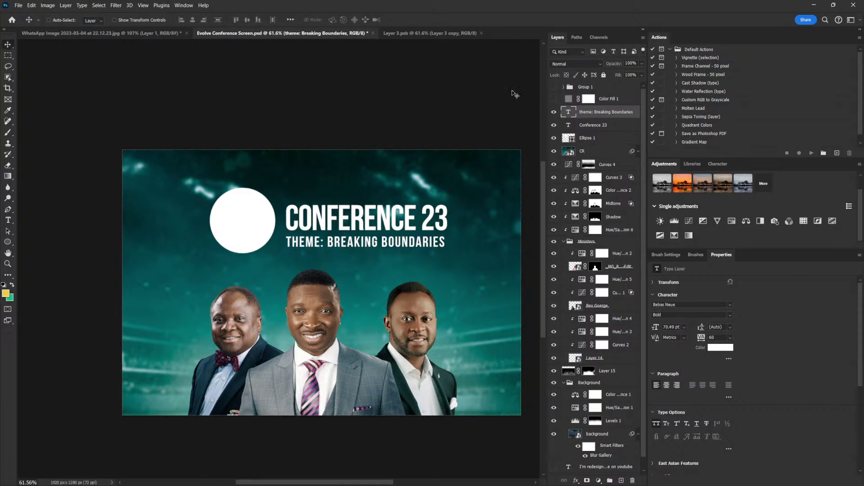
pyautogui.click(554, 87)
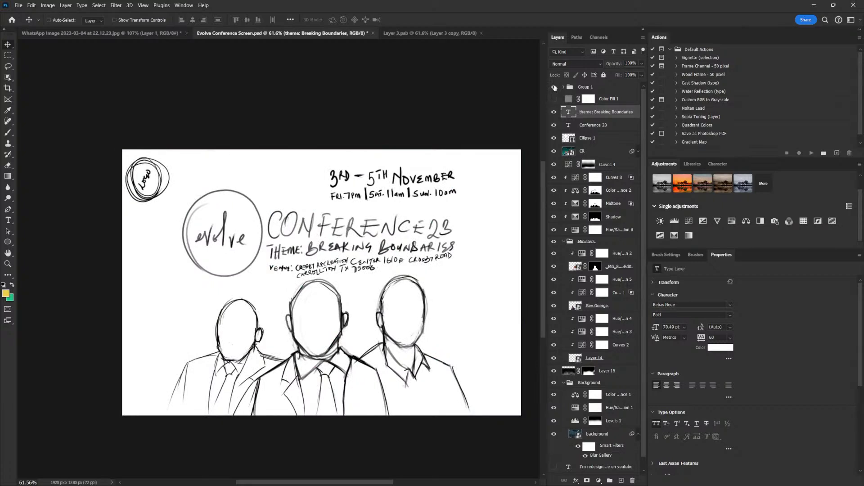
pyautogui.click(555, 87)
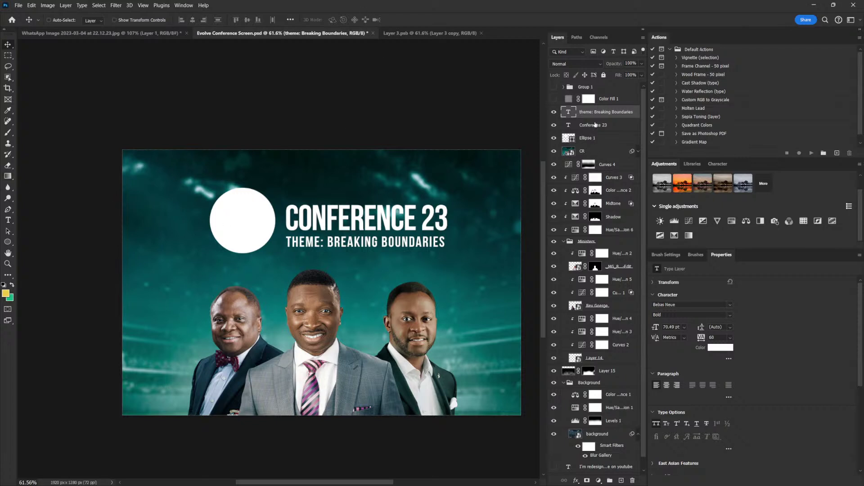
# Paste the venue address below the theme line and scale it to about 53%
pyautogui.click(8, 220)
pyautogui.click(284, 272)
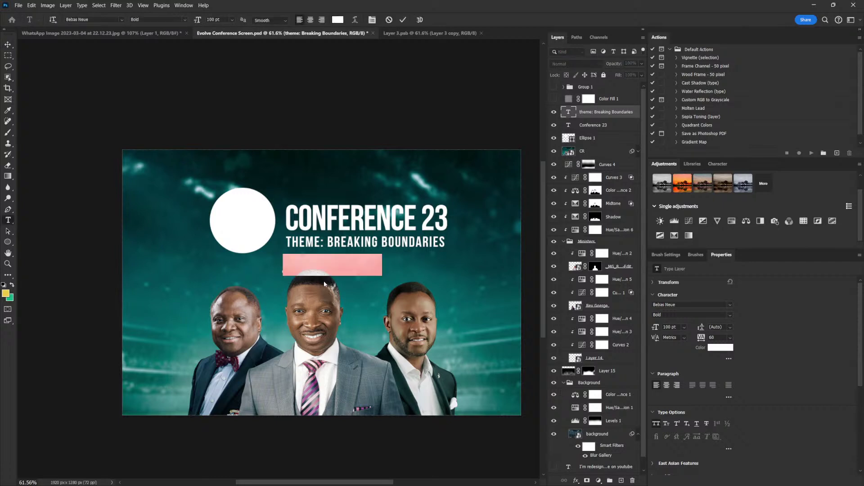
pyautogui.hotkey('ctrl', 'v')
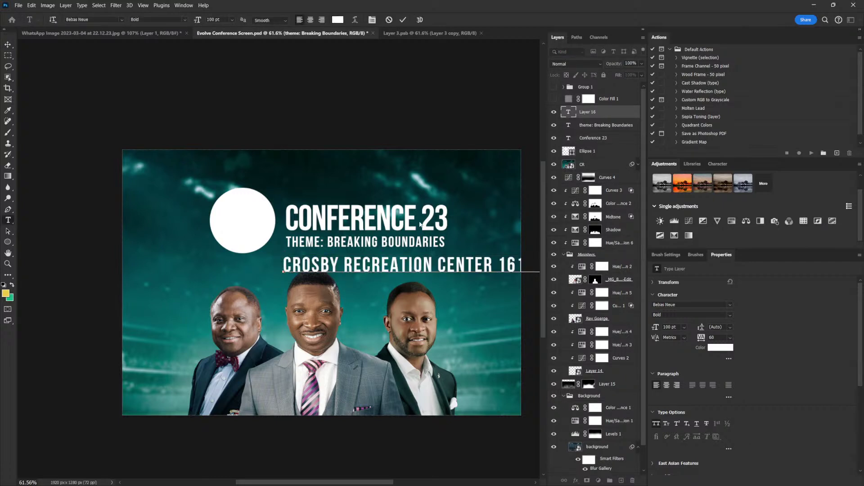
pyautogui.hotkey('ctrl', 't')
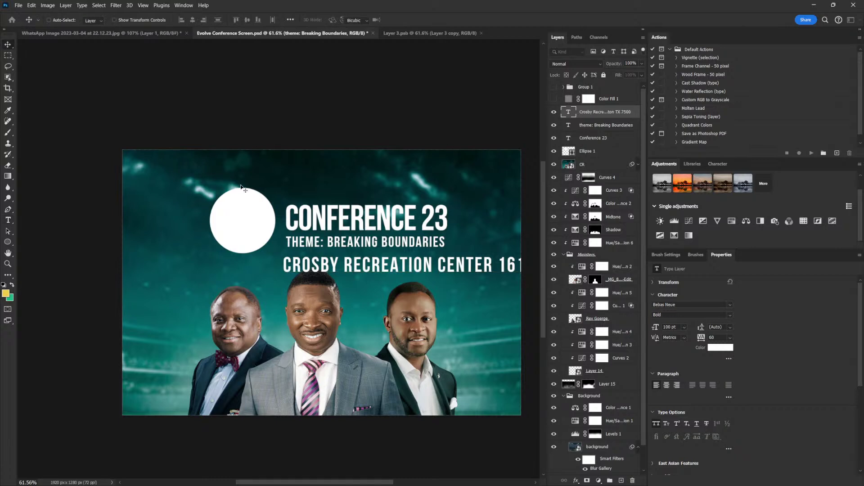
pyautogui.moveTo(284, 256); pyautogui.dragTo(331, 258)
pyautogui.press('Return')
# Set the address text to Bebas Neue Regular weight
pyautogui.hotkey('ctrl', 't')
pyautogui.moveTo(330, 259); pyautogui.dragTo(329, 259)
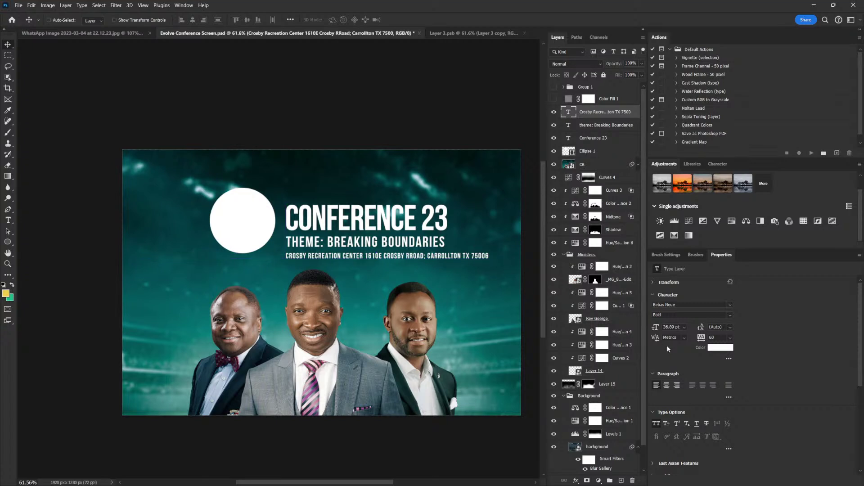
pyautogui.click(730, 315)
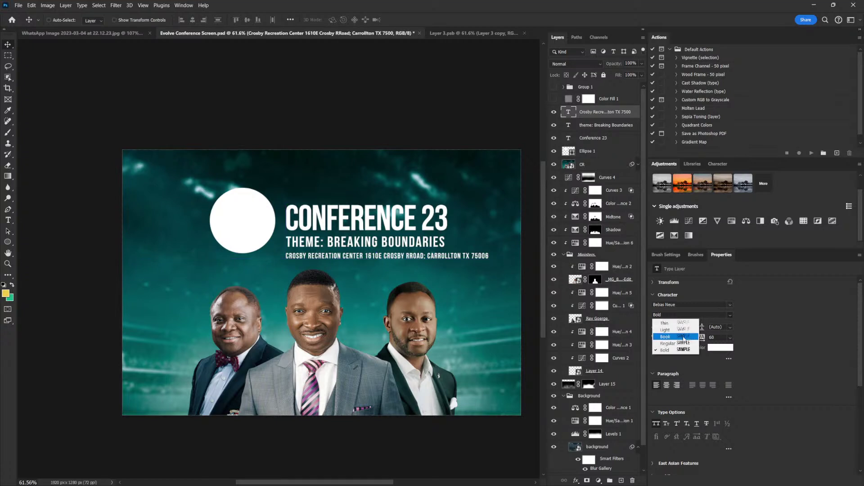
pyautogui.click(668, 343)
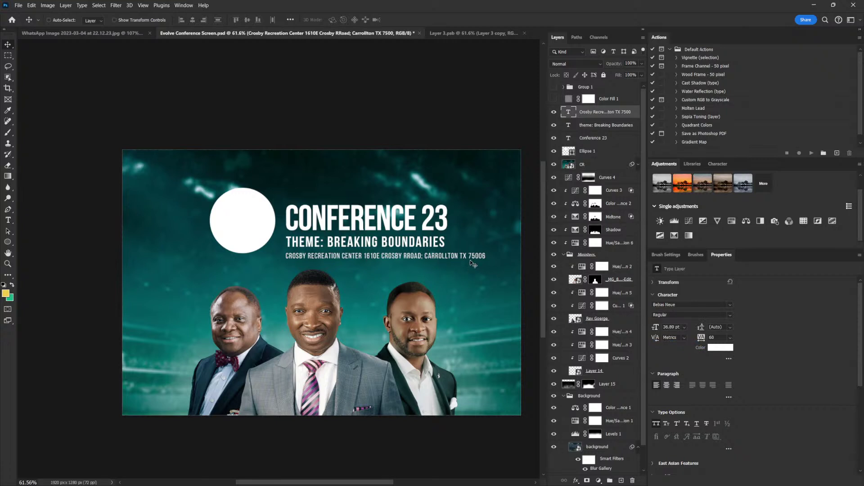
pyautogui.press('ctrl')
# Break the address onto two lines and prefix it with 'VENUE:'
pyautogui.doubleClick(425, 257)
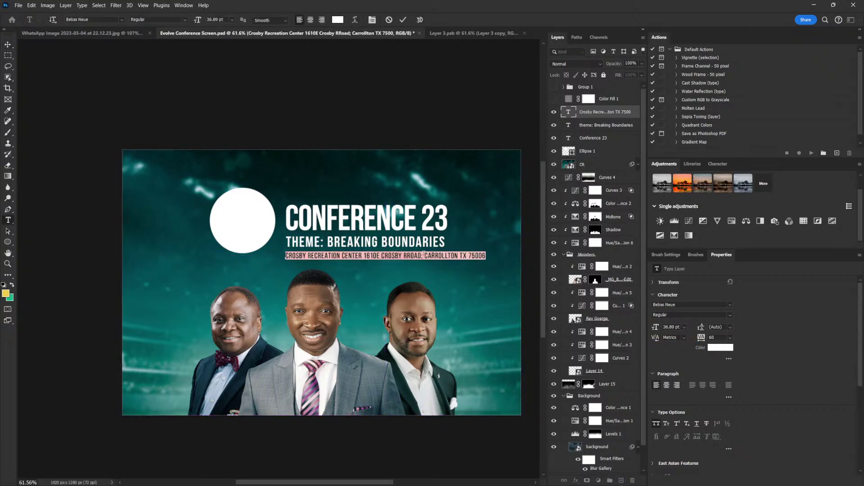
pyautogui.click(426, 255)
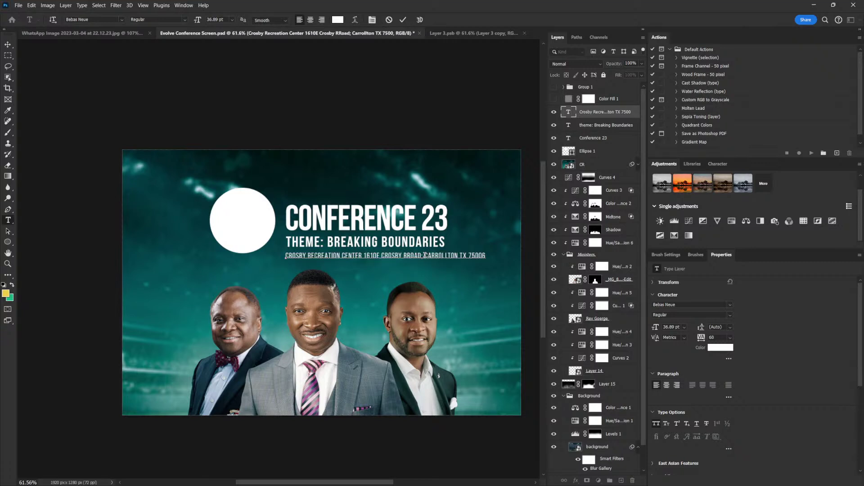
pyautogui.press('Return')
pyautogui.hotkey('ctrl', 'Return')
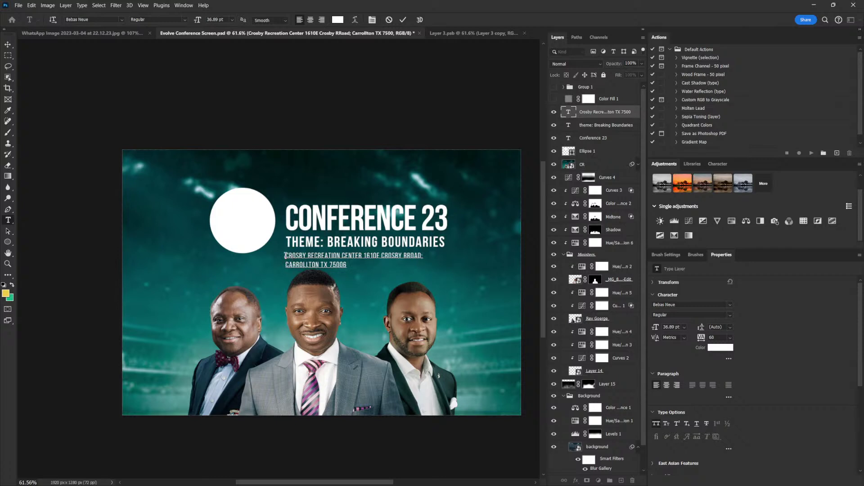
pyautogui.click(285, 256)
pyautogui.write('VENE')
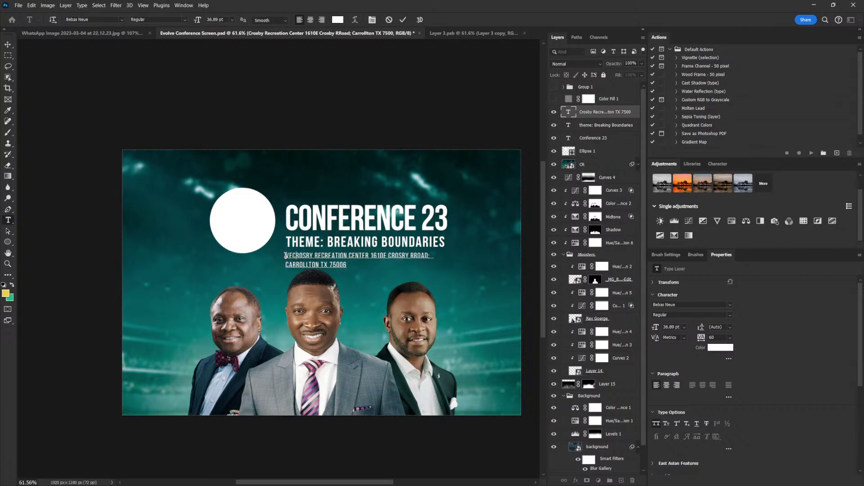
pyautogui.press('BackSpace')
pyautogui.write('UE:')
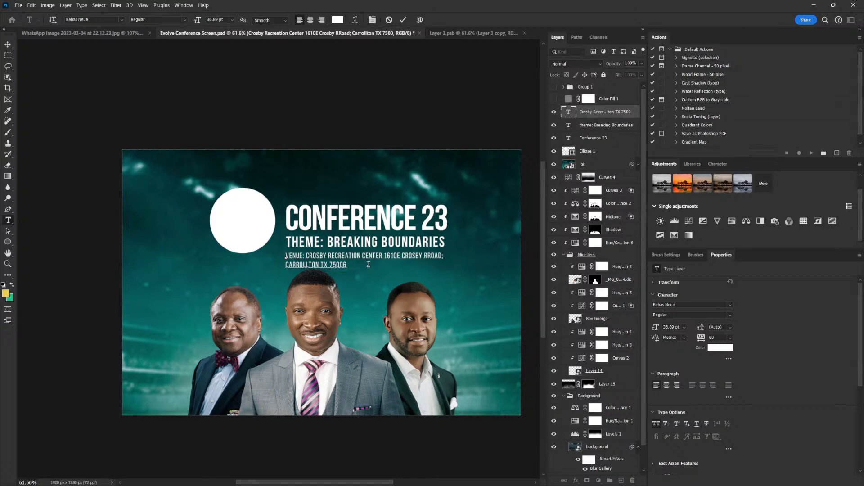
pyautogui.click(8, 44)
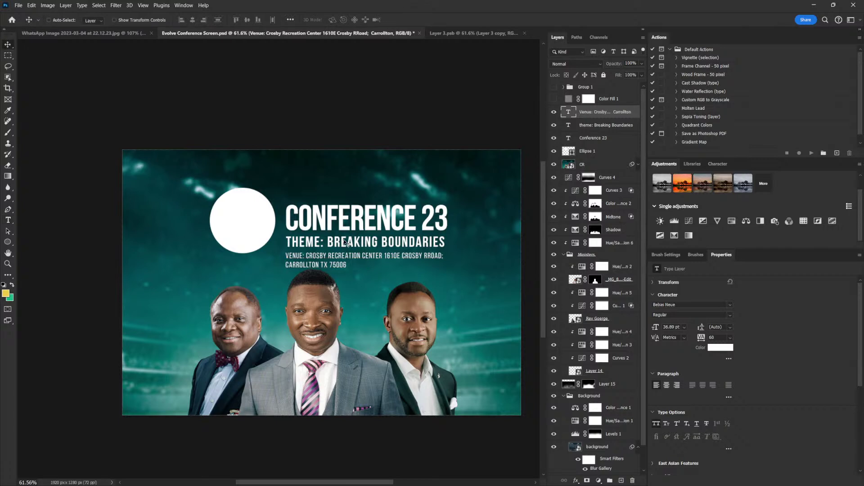
# Move the three heading text layers and Ellipse 1 up 22 px, then lift the circle slightly more
pyautogui.hotkey('alt', 'shift', '[')
pyautogui.hotkey('alt', 'shift', '[')
pyautogui.hotkey('alt', 'shift', '[')
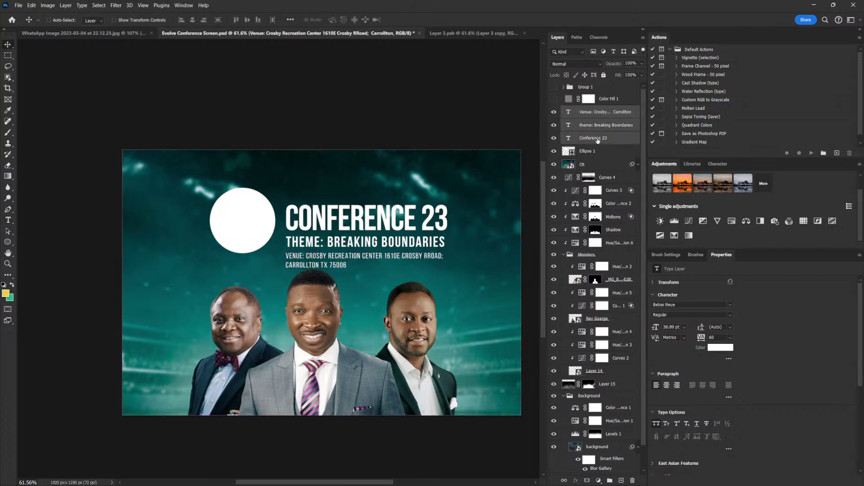
pyautogui.moveTo(435, 235); pyautogui.dragTo(436, 228)
pyautogui.rightClick(234, 218)
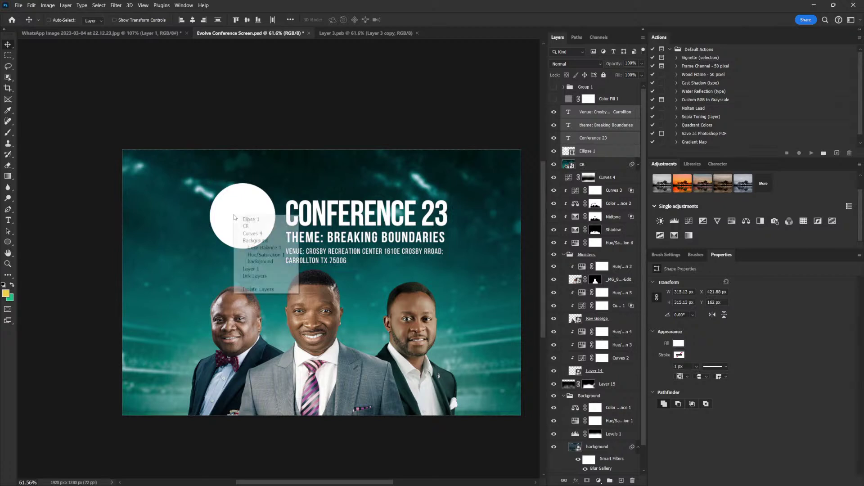
pyautogui.click(246, 226)
pyautogui.moveTo(252, 211); pyautogui.dragTo(307, 196)
pyautogui.hotkey('ctrl', 'z')
pyautogui.hotkey('ctrl', 'z')
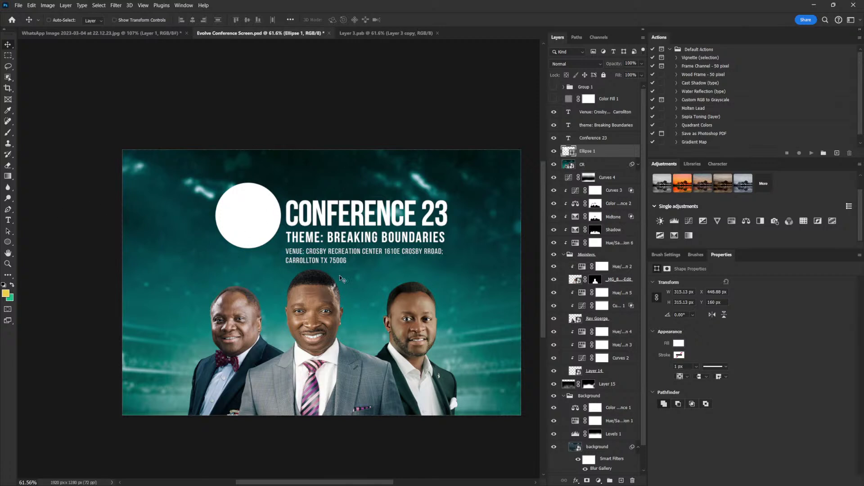
pyautogui.moveTo(276, 226); pyautogui.dragTo(276, 223)
# Type EVOLVE left of the circle in the Mind Blowing light font with tracking 0
pyautogui.click(8, 220)
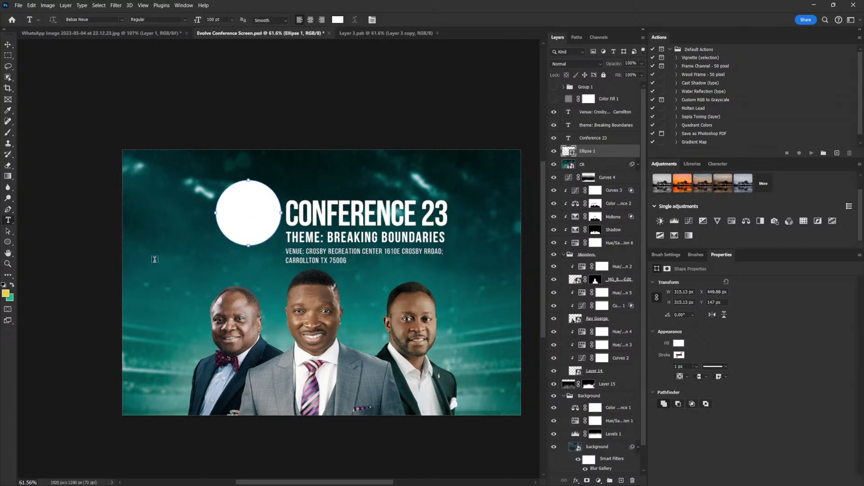
pyautogui.click(152, 268)
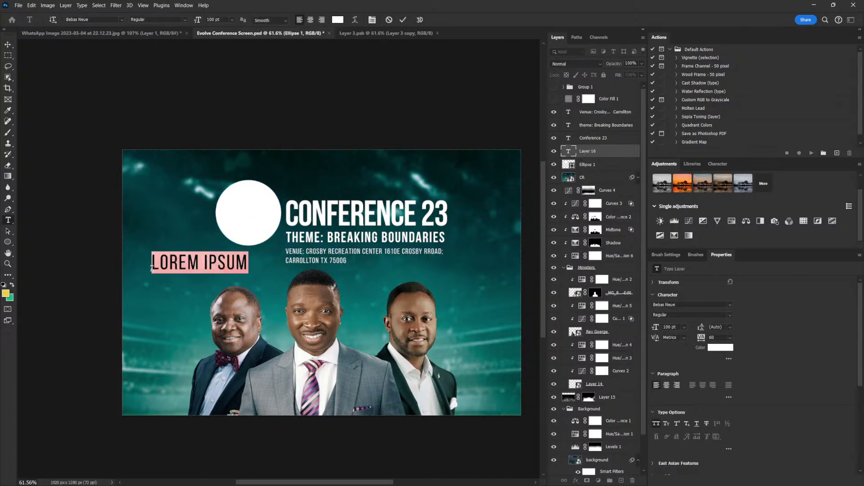
pyautogui.write('E')
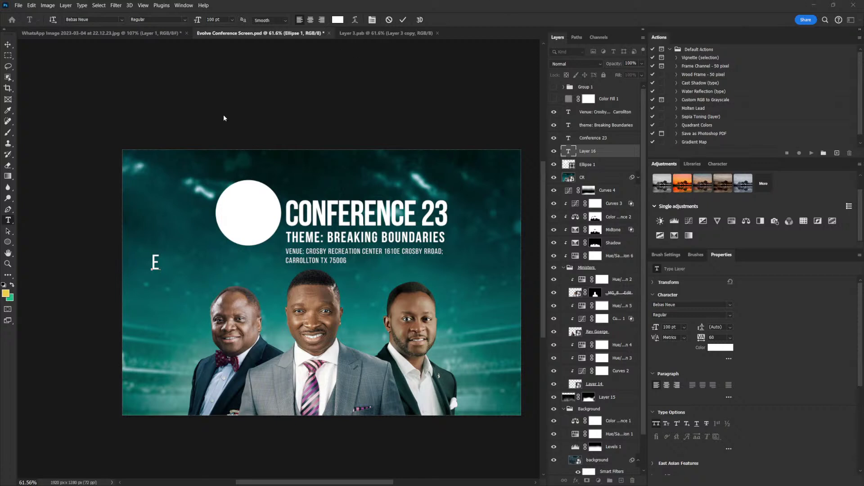
pyautogui.write('VOLVE')
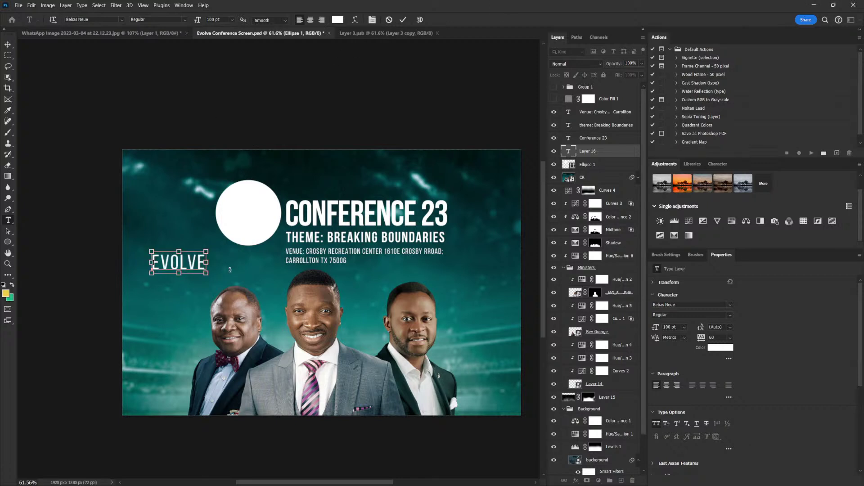
pyautogui.hotkey('ctrl', 'a')
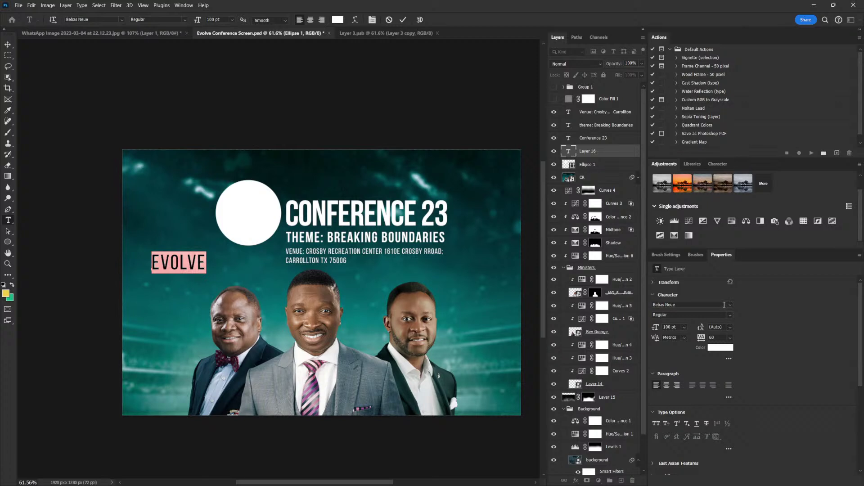
pyautogui.click(730, 305)
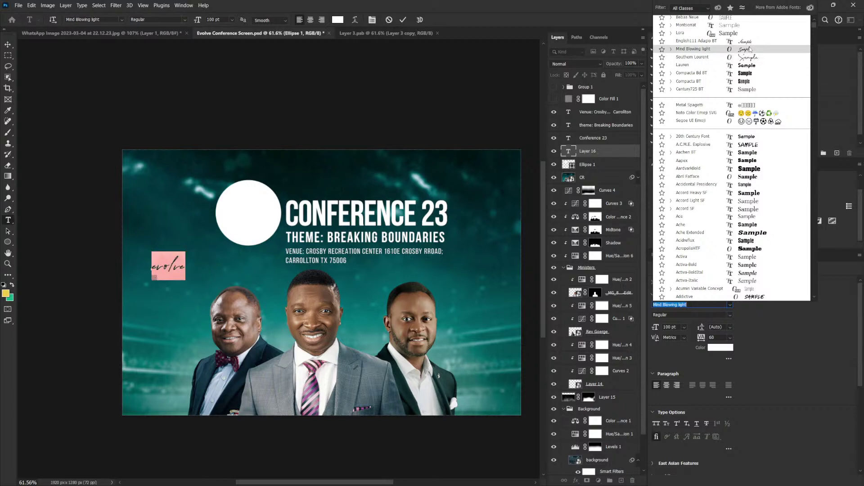
pyautogui.click(750, 49)
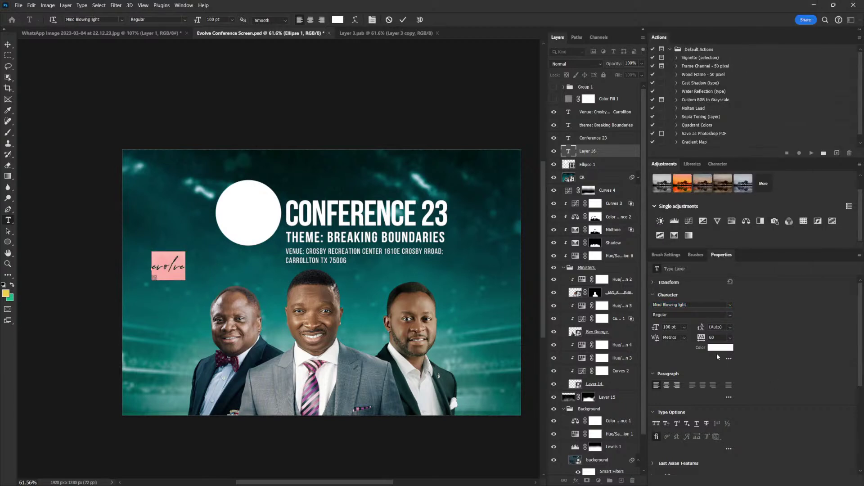
pyautogui.doubleClick(715, 337)
pyautogui.write('0')
pyautogui.press('Return')
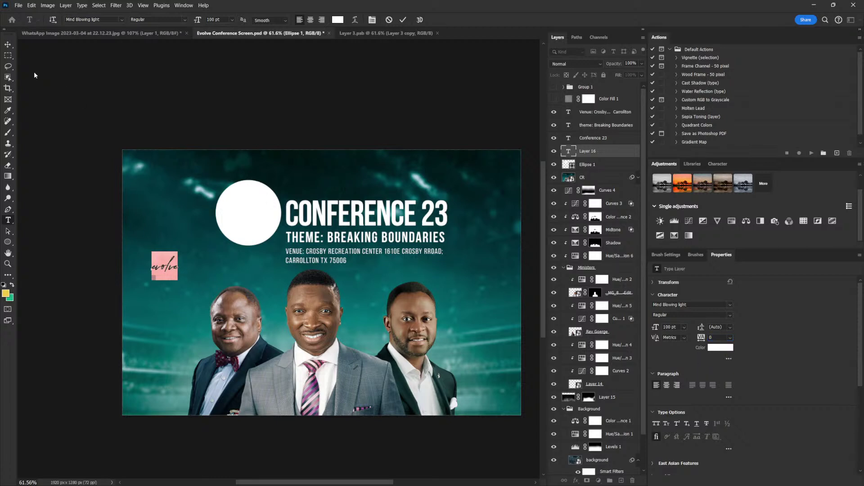
# Enlarge the evolve text to about 266% and move it onto the white circle
pyautogui.click(8, 45)
pyautogui.hotkey('ctrl', 't')
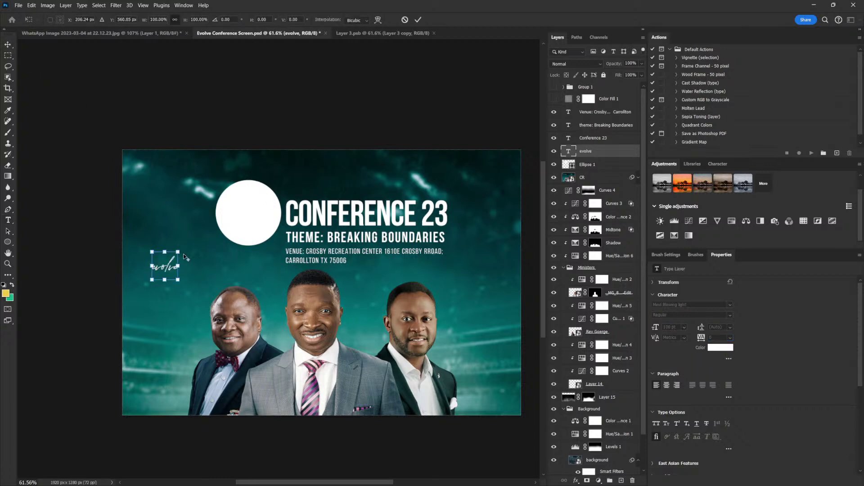
pyautogui.moveTo(178, 251); pyautogui.dragTo(200, 231)
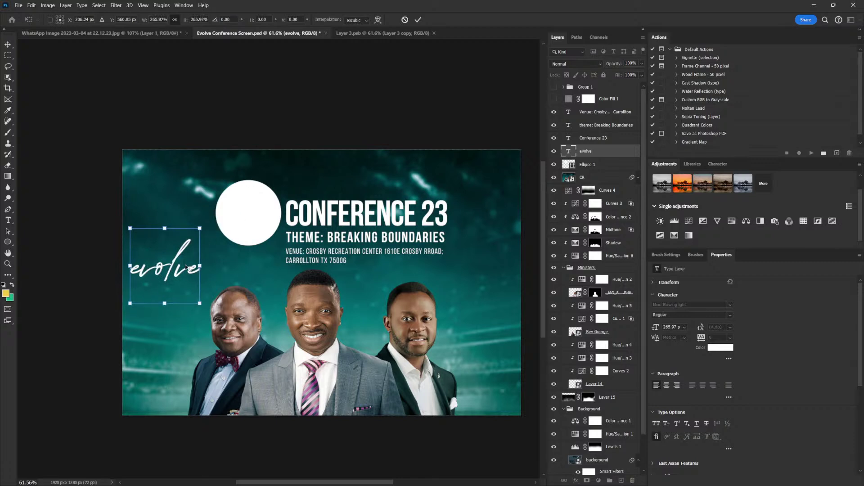
pyautogui.press('Return')
pyautogui.moveTo(186, 269); pyautogui.dragTo(267, 214)
# Colour the evolve text dark teal #001c1e and shrink it to fit inside the circle
pyautogui.click(720, 347)
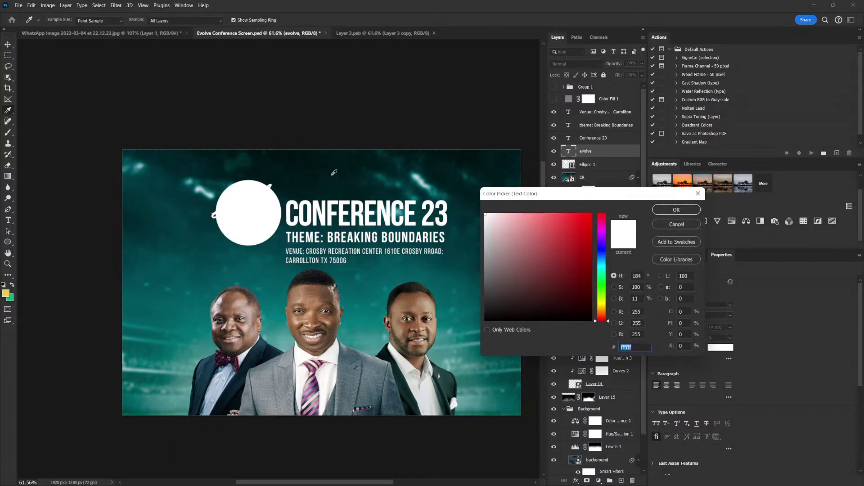
pyautogui.click(676, 225)
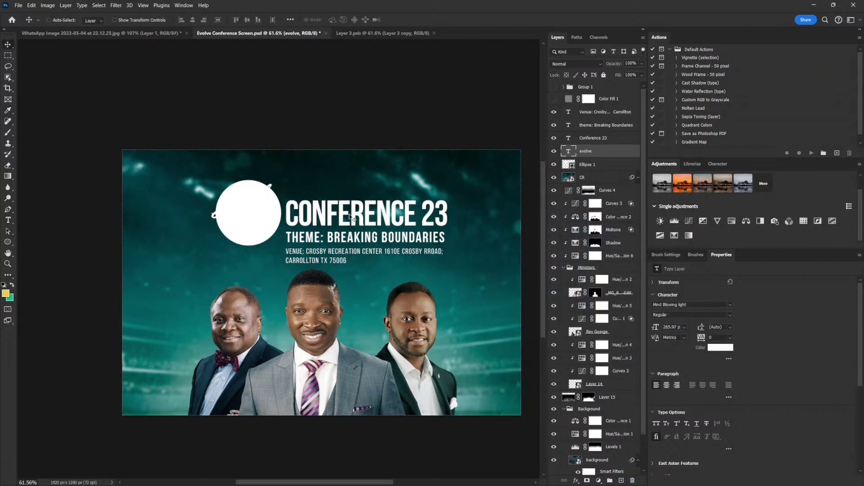
pyautogui.click(720, 347)
pyautogui.click(375, 175)
pyautogui.click(337, 180)
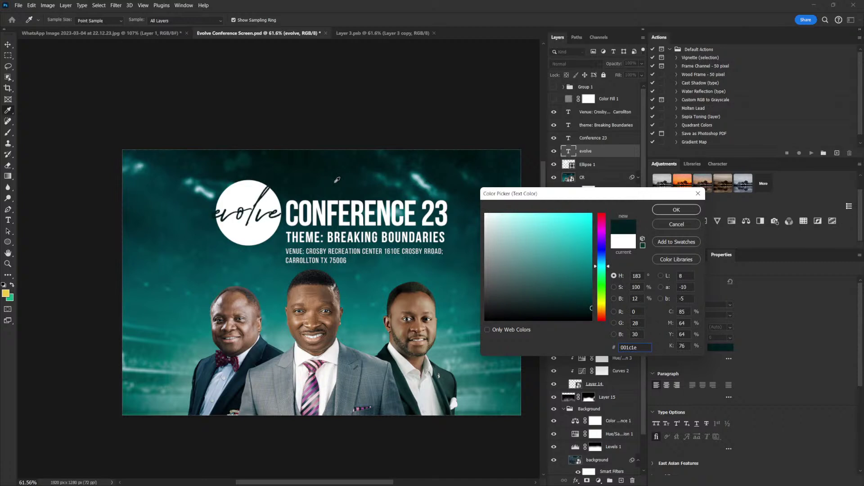
pyautogui.click(676, 210)
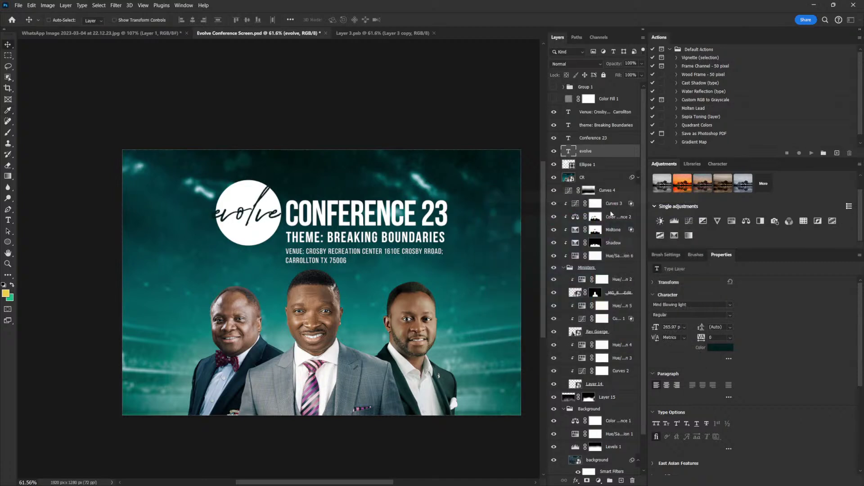
pyautogui.hotkey('ctrl', 't')
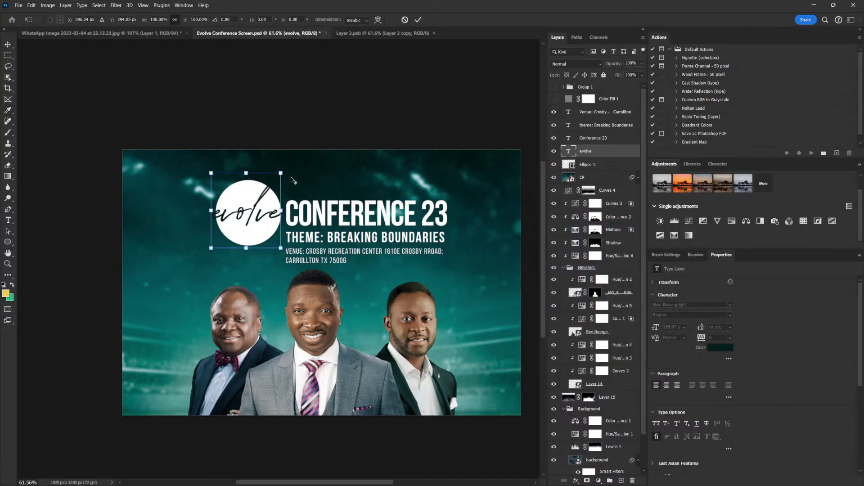
pyautogui.moveTo(284, 172); pyautogui.dragTo(274, 176)
pyautogui.press('Return')
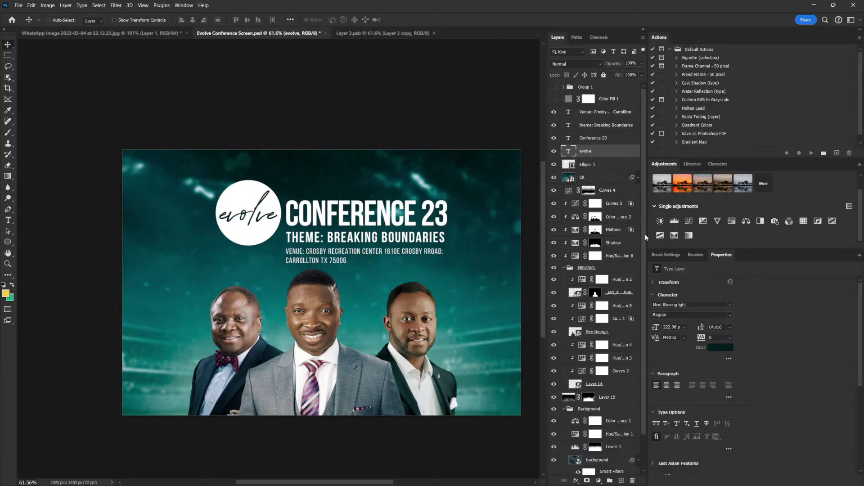
# Preview fonts on evolve and switch it to the Anthoine font
pyautogui.click(731, 305)
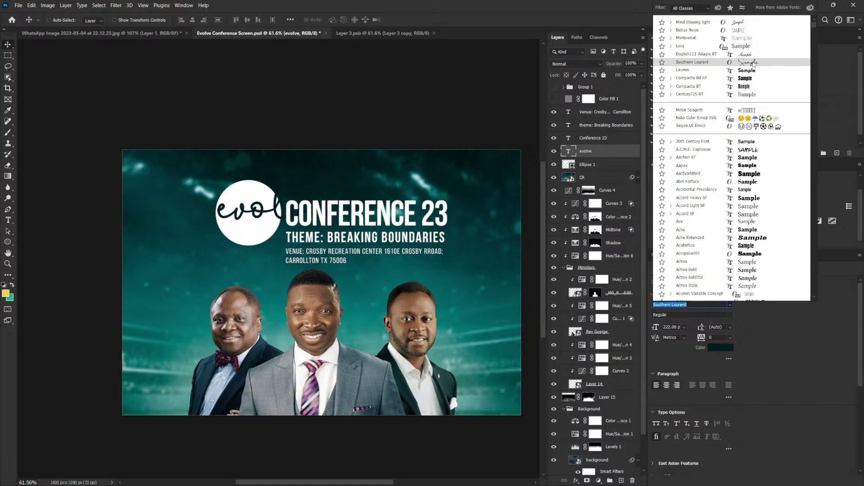
pyautogui.press('Down')
pyautogui.press('Down')
pyautogui.press('Down')
pyautogui.press('Down')
pyautogui.press('Down')
pyautogui.press('Down')
pyautogui.press('Down')
pyautogui.press('Down')
pyautogui.press('Down')
pyautogui.press('Down')
pyautogui.press('Down')
pyautogui.press('Down')
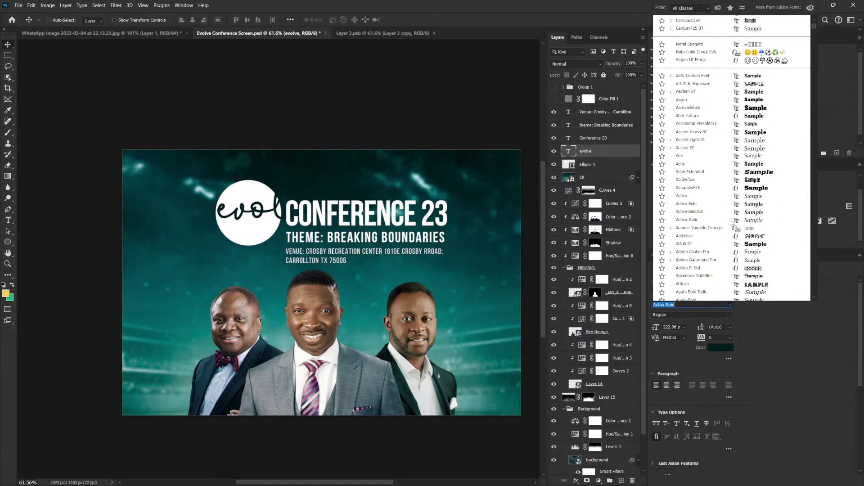
pyautogui.scroll(-10, 731, 216)
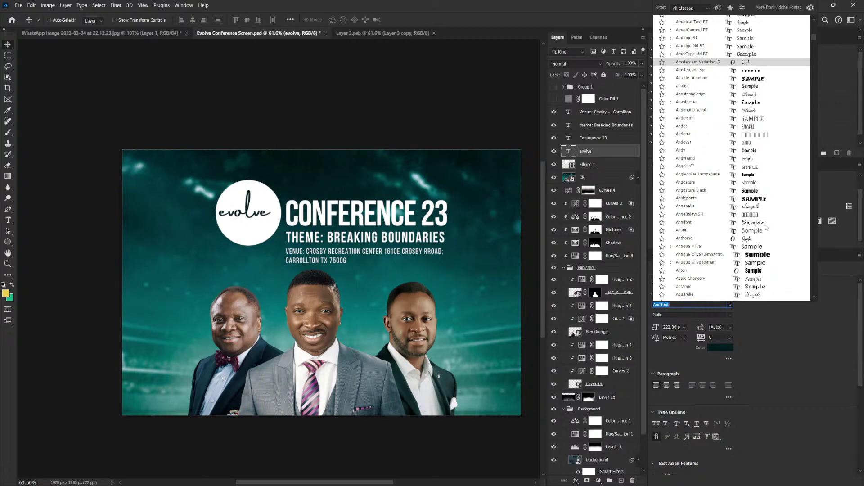
pyautogui.scroll(-1, 751, 222)
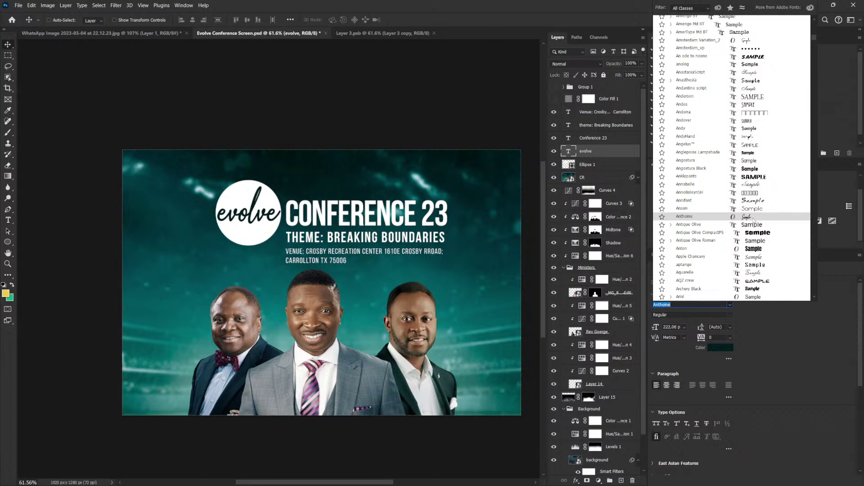
pyautogui.click(753, 219)
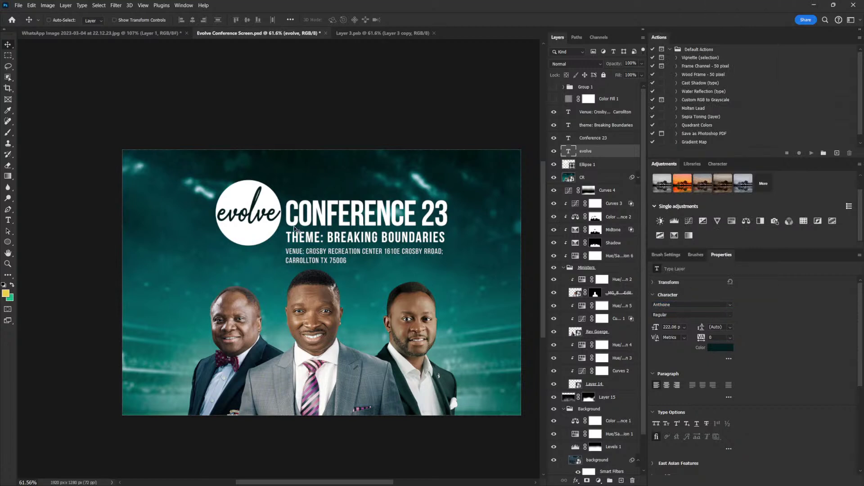
# Enlarge evolve to about 108% and load its letters as a selection
pyautogui.press('ctrl')
pyautogui.hotkey('ctrl', 't')
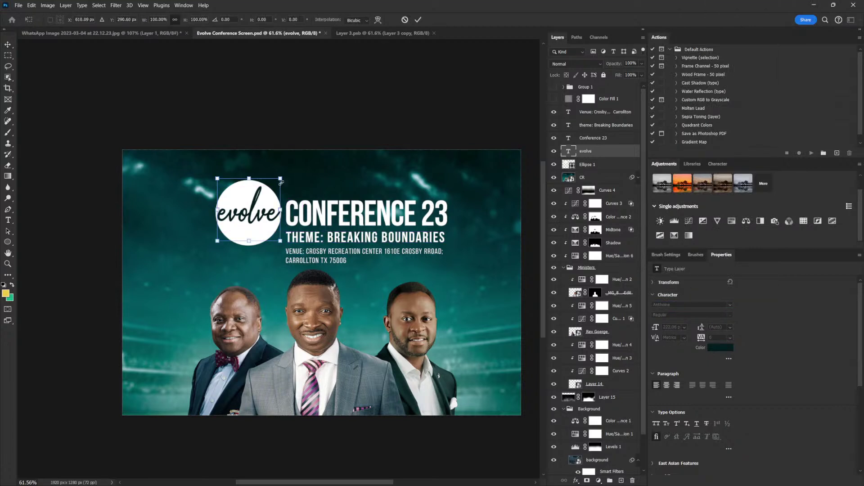
pyautogui.moveTo(281, 179); pyautogui.dragTo(284, 179)
pyautogui.press('Return')
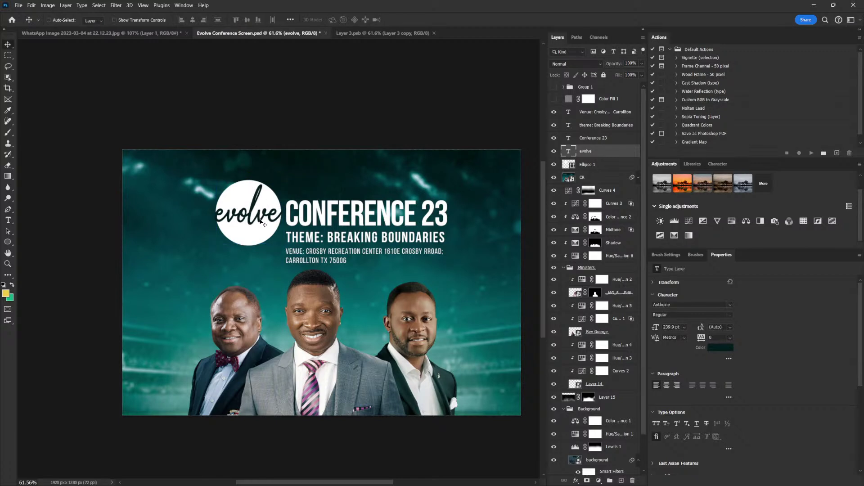
pyautogui.press('ctrl')
pyautogui.keyDown('ctrl'); pyautogui.click(568, 154); pyautogui.keyUp('ctrl')
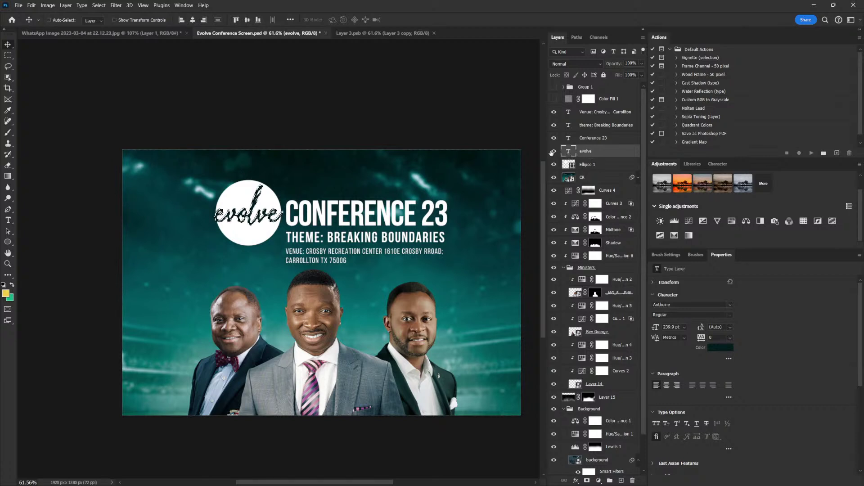
# Hide evolve, knock its letters out of Ellipse 1 with an inverted mask, and drop in the 3D Gold Liness image
pyautogui.click(553, 152)
pyautogui.click(583, 165)
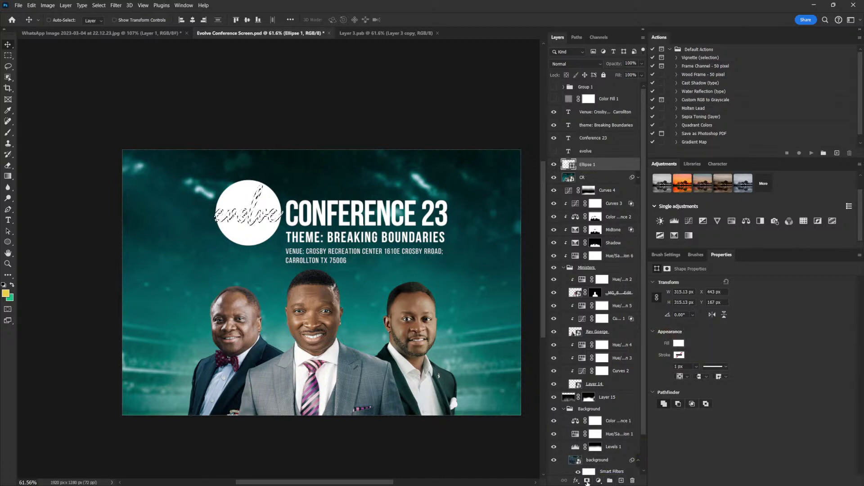
pyautogui.click(587, 480)
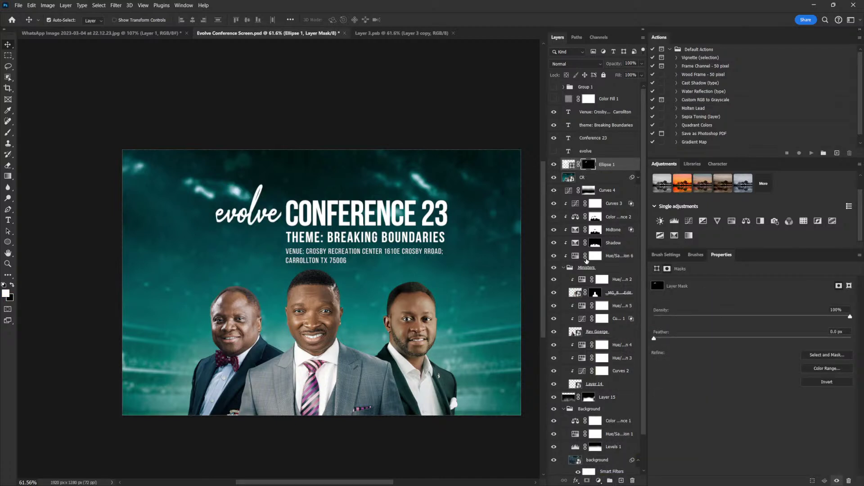
pyautogui.hotkey('ctrl', 'i')
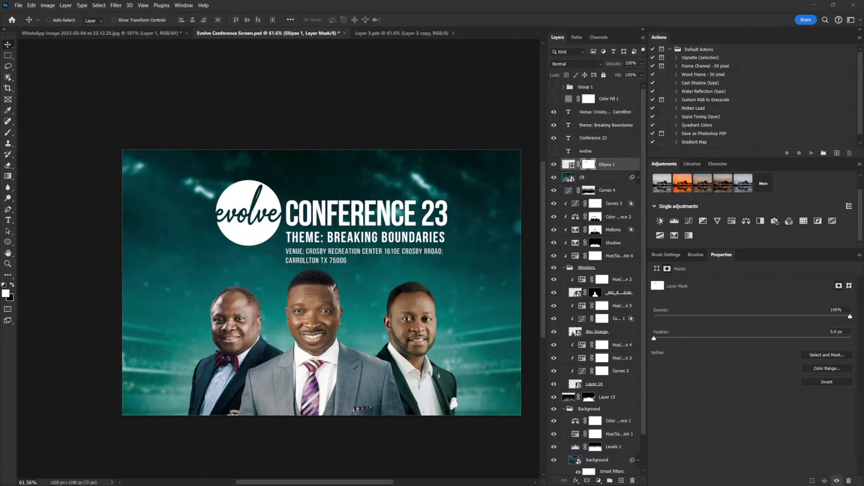
pyautogui.moveTo(266, 97); pyautogui.dragTo(245, 234)
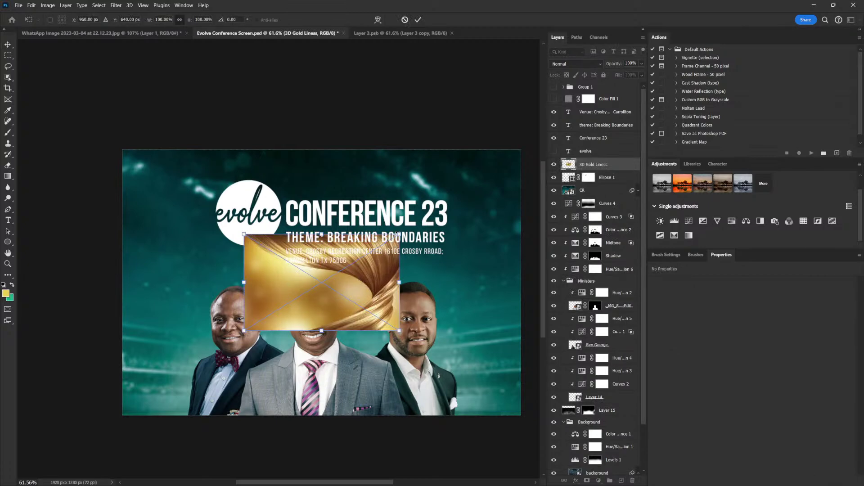
# Commit the gold image, clip it to Ellipse 1, and scale it to 1671 × 1049 px over the circle
pyautogui.moveTo(399, 233); pyautogui.dragTo(429, 146)
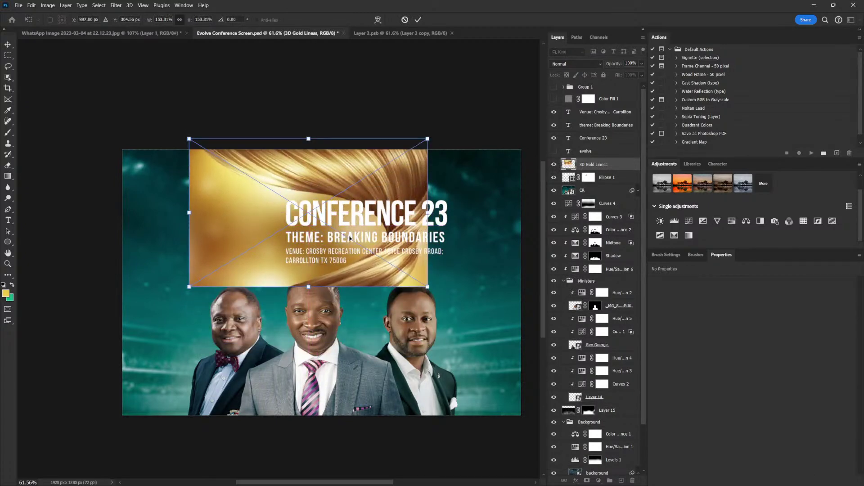
pyautogui.press('Return')
pyautogui.keyDown('alt'); pyautogui.click(615, 171); pyautogui.keyUp('alt')
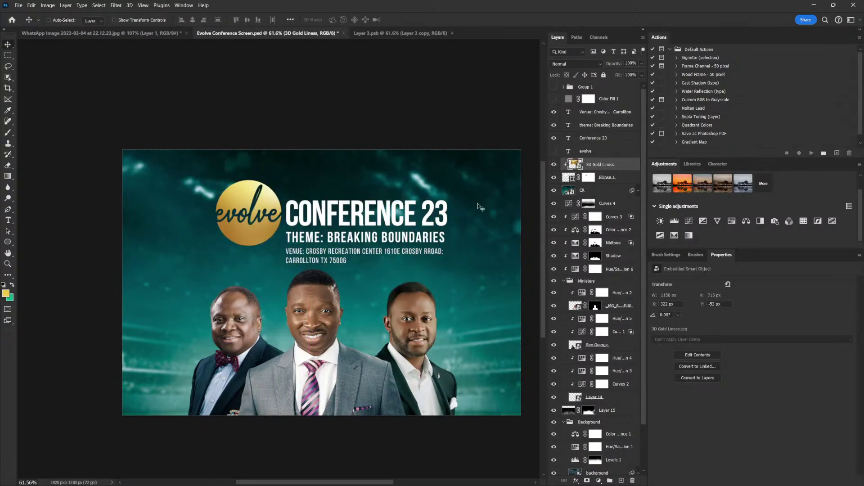
pyautogui.moveTo(312, 208); pyautogui.dragTo(270, 203)
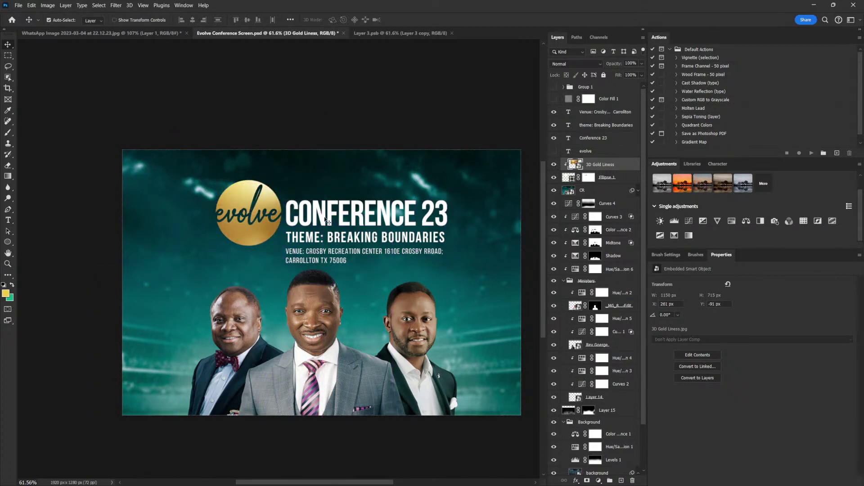
pyautogui.hotkey('ctrl', 't')
pyautogui.moveTo(416, 131); pyautogui.dragTo(471, 98)
pyautogui.moveTo(302, 204); pyautogui.dragTo(343, 228)
pyautogui.press('Return')
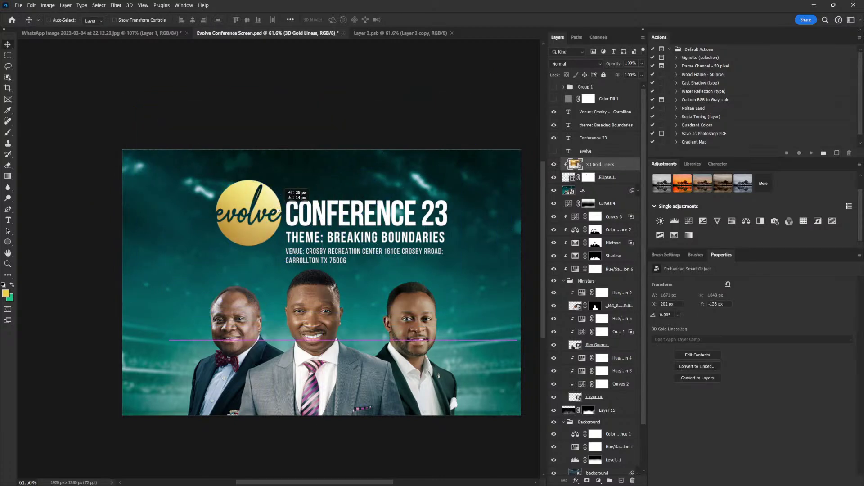
pyautogui.scroll(1, 388, 211)
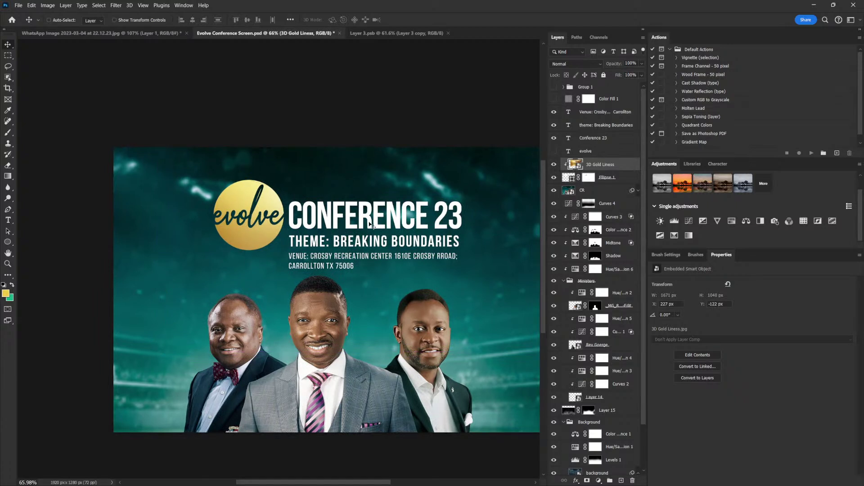
# Colour the word CONFERENCE pale gold #ebd169, sampled from the gold evolve logo
pyautogui.rightClick(369, 223)
pyautogui.press('t')
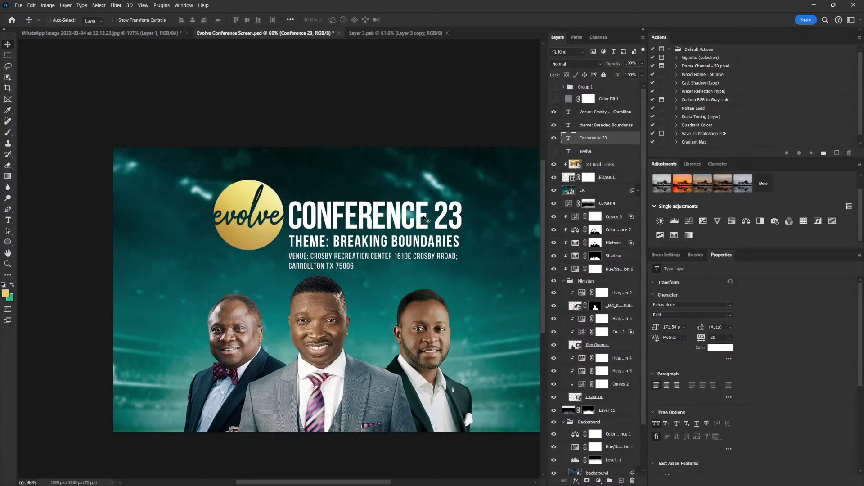
pyautogui.click(429, 216)
pyautogui.moveTo(428, 216); pyautogui.dragTo(278, 211)
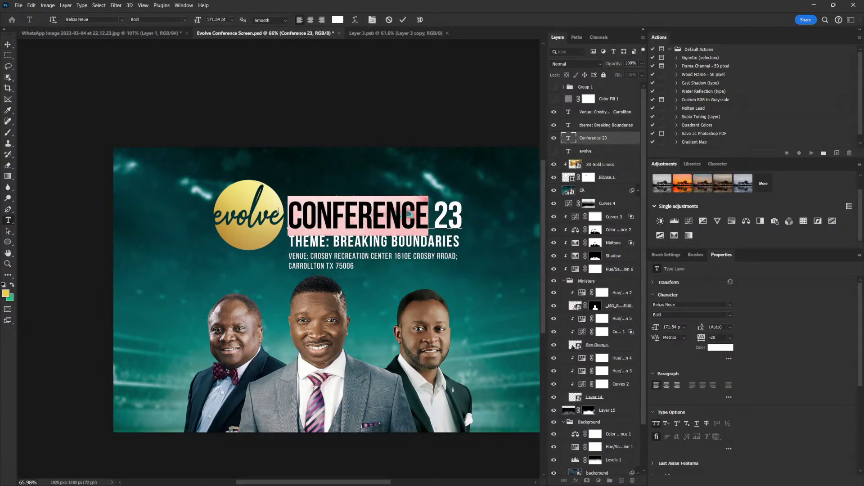
pyautogui.click(721, 348)
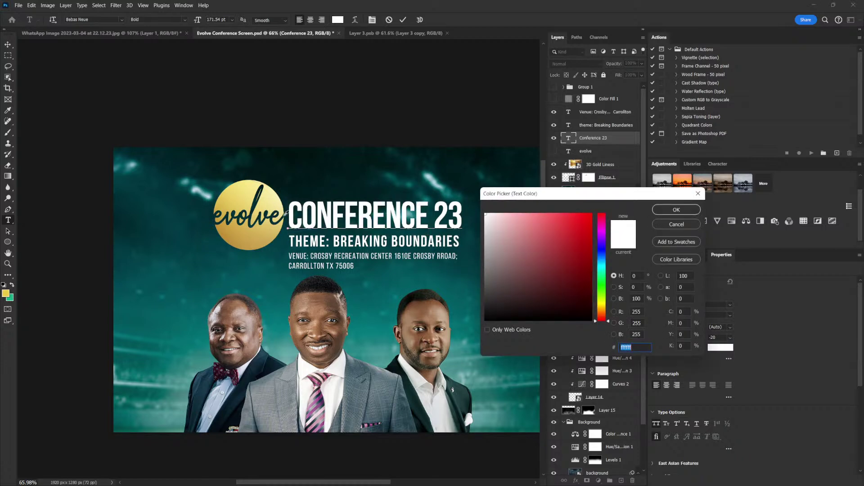
pyautogui.click(269, 205)
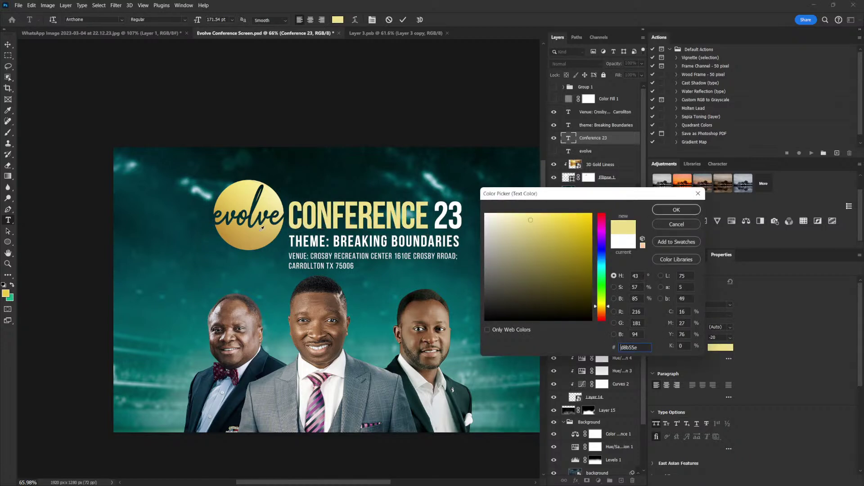
pyautogui.click(261, 229)
pyautogui.click(266, 203)
pyautogui.click(239, 201)
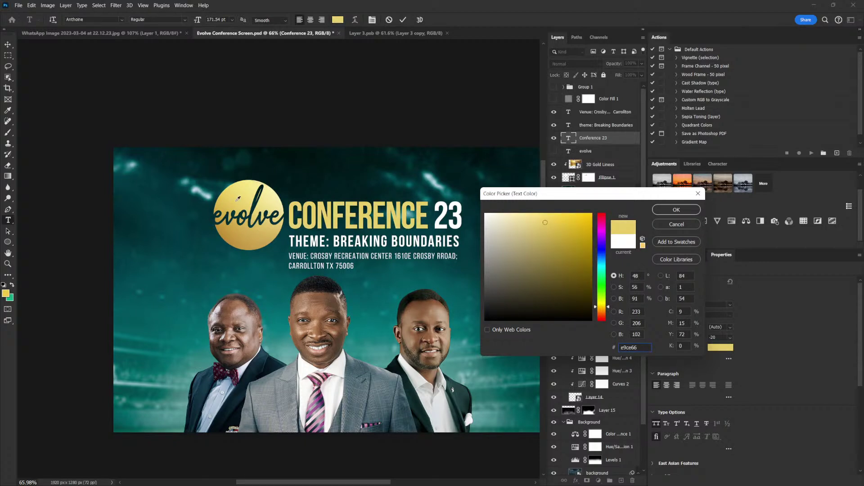
pyautogui.click(243, 195)
pyautogui.click(239, 197)
pyautogui.click(676, 210)
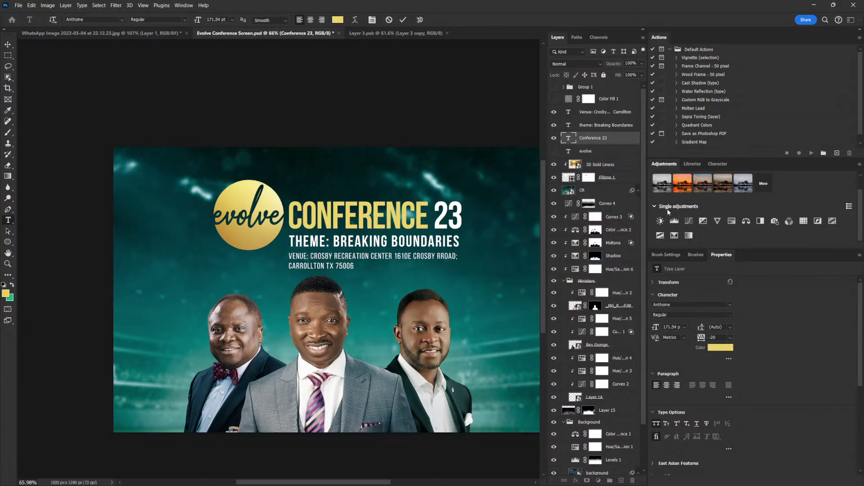
pyautogui.hotkey('ctrl', 'Return')
# Duplicate 3D Gold Liness above Conference 23, clip it to the heading, and enlarge it across the text
pyautogui.click(600, 164)
pyautogui.press('v')
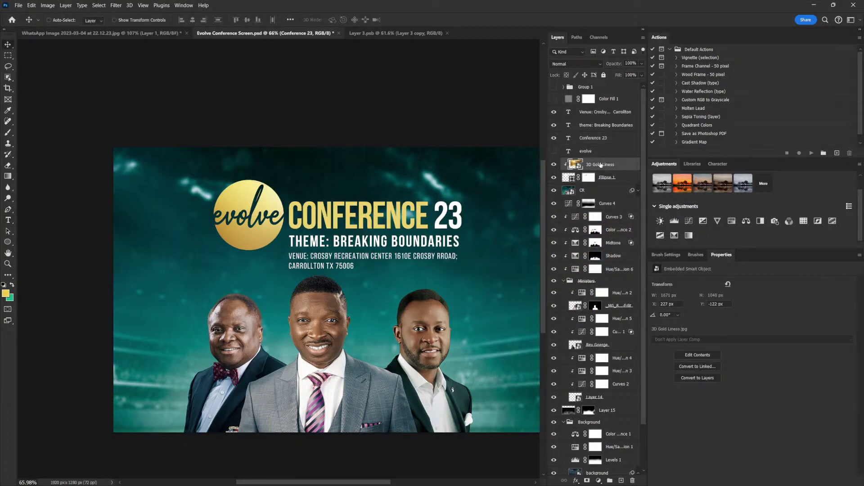
pyautogui.moveTo(599, 165); pyautogui.dragTo(598, 143)
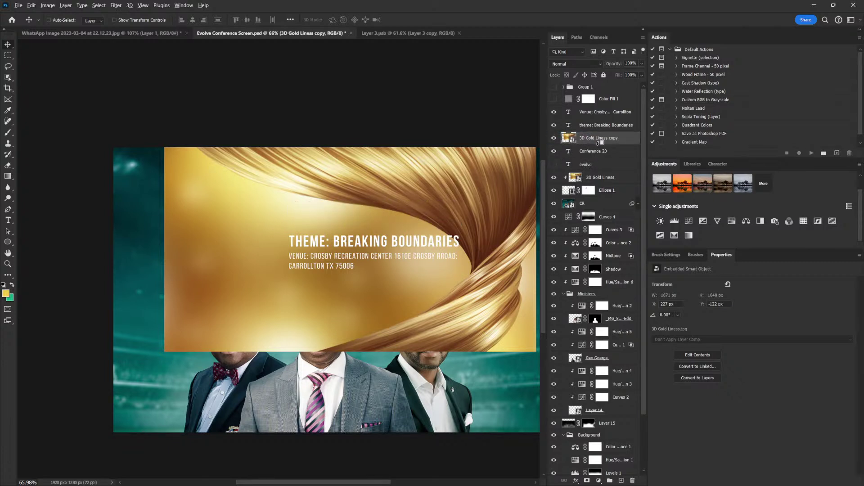
pyautogui.keyDown('alt'); pyautogui.click(598, 143); pyautogui.keyUp('alt')
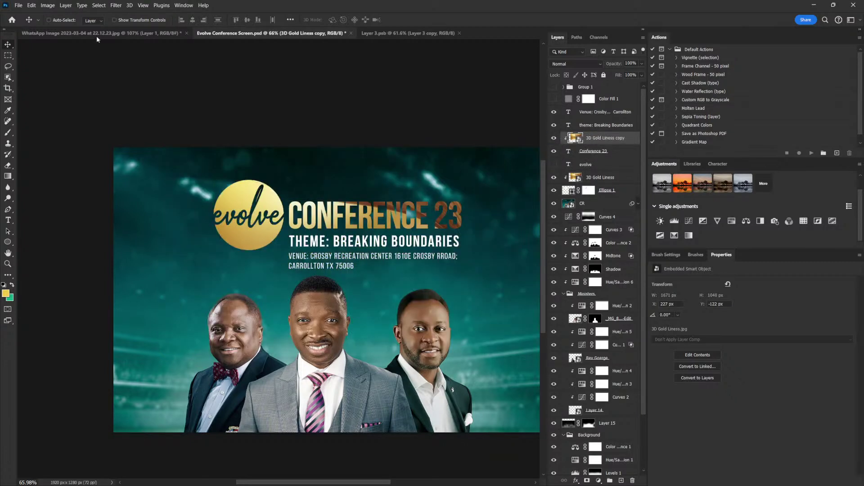
pyautogui.moveTo(353, 243); pyautogui.dragTo(415, 230)
pyautogui.hotkey('ctrl', 't')
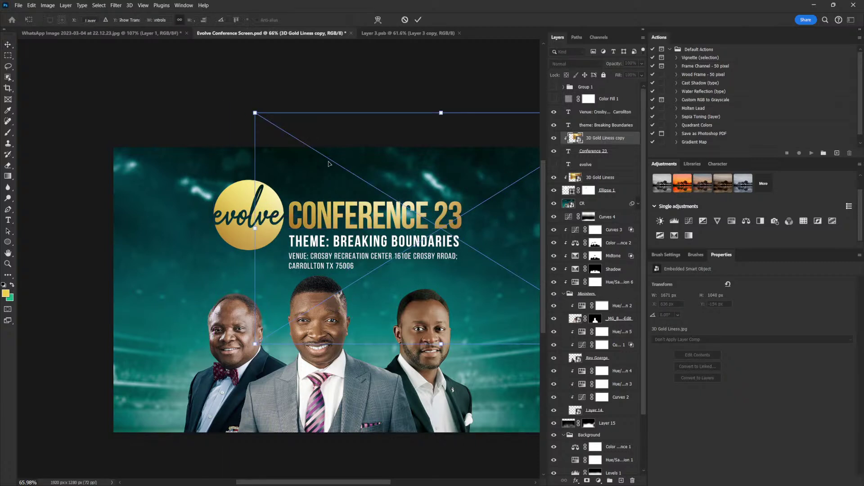
pyautogui.moveTo(261, 118); pyautogui.dragTo(231, 92)
pyautogui.press('Return')
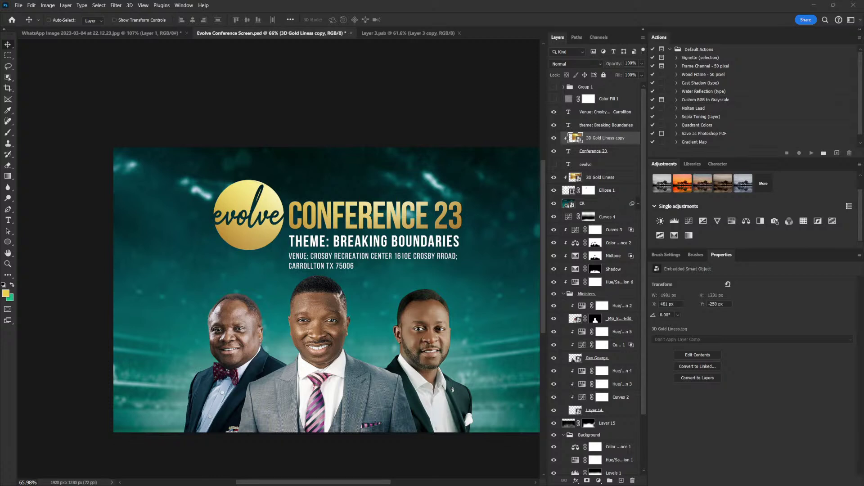
# Drop in the sparkle particle image, set it to Screen, then scale and rotate it around the circle
pyautogui.moveTo(236, 237); pyautogui.dragTo(284, 219)
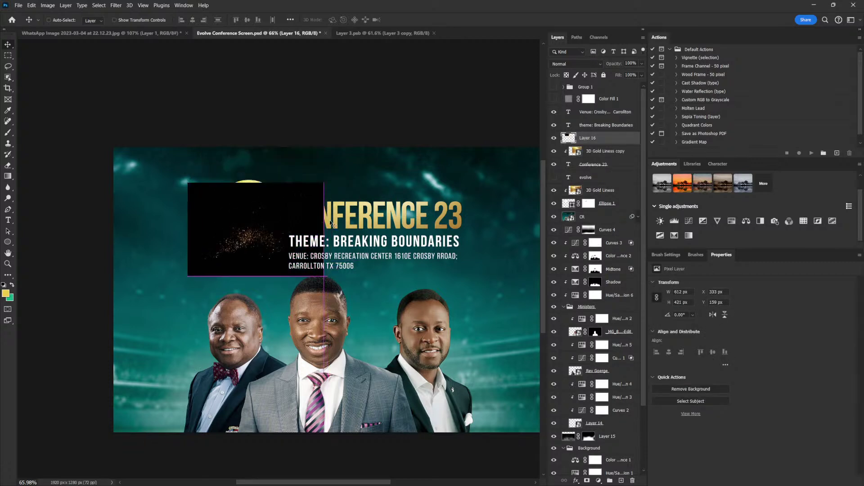
pyautogui.click(578, 65)
pyautogui.click(581, 142)
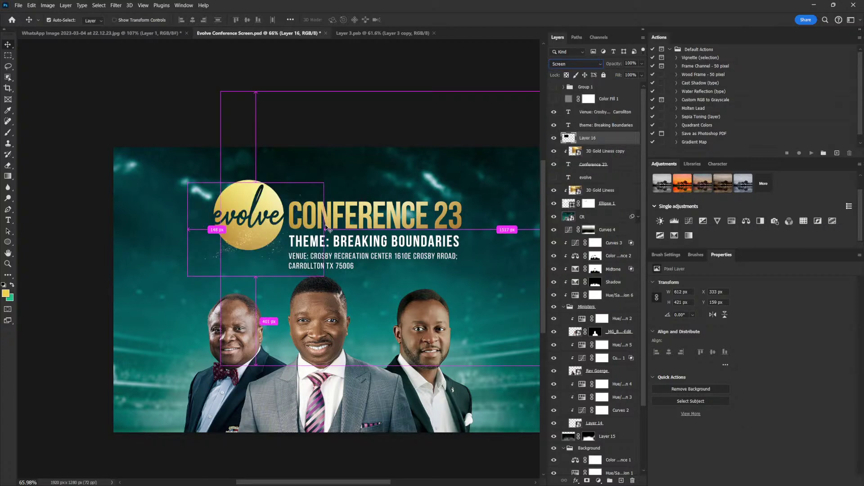
pyautogui.hotkey('ctrl', 't')
pyautogui.moveTo(324, 182); pyautogui.dragTo(356, 160)
pyautogui.moveTo(270, 199); pyautogui.dragTo(291, 230)
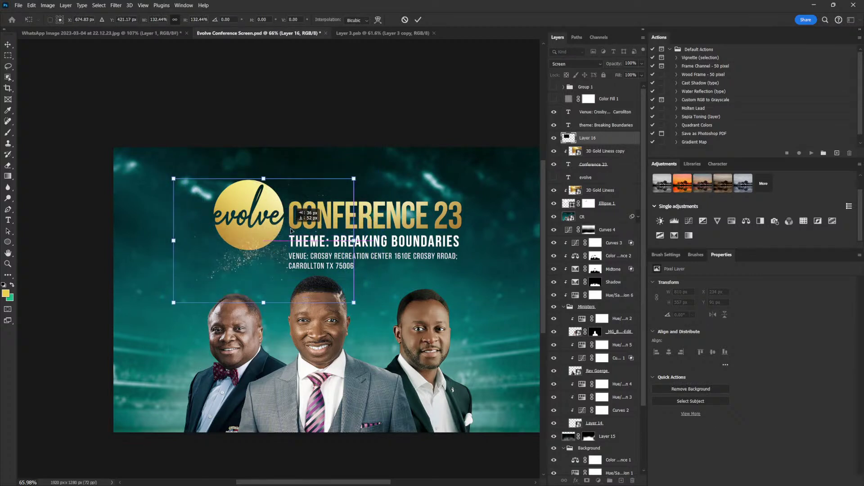
pyautogui.moveTo(358, 173); pyautogui.dragTo(190, 280)
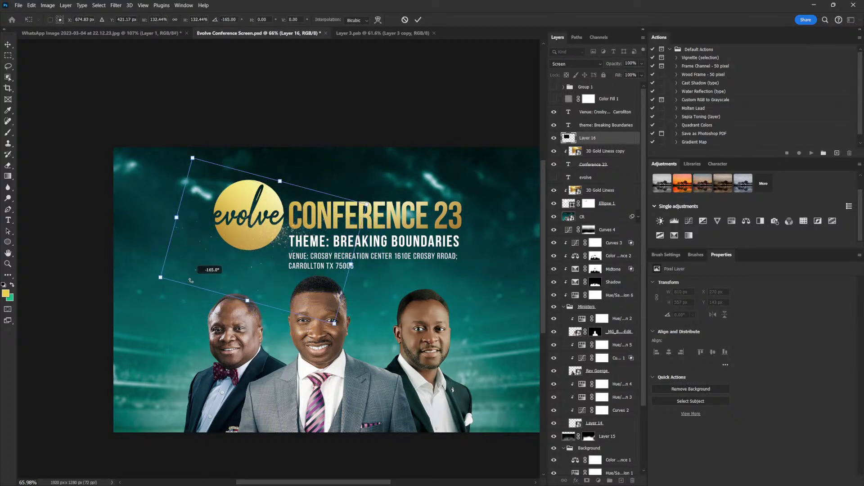
pyautogui.press('Return')
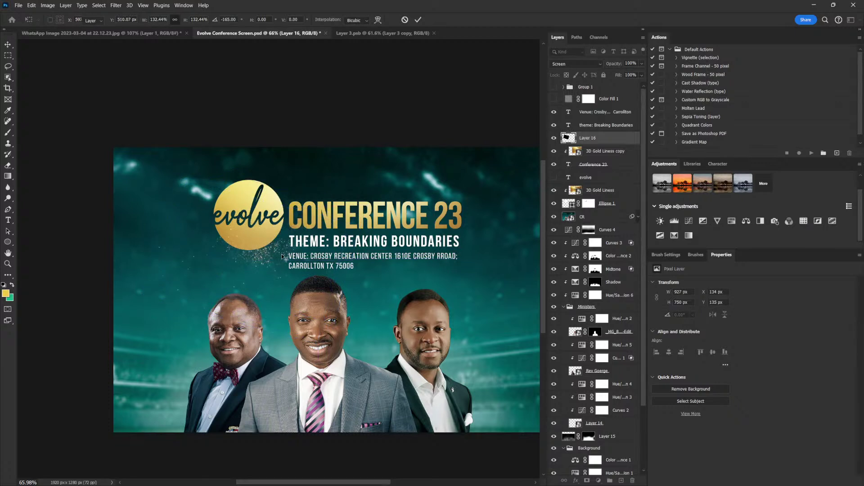
pyautogui.hotkey('ctrl', 't')
pyautogui.moveTo(368, 231); pyautogui.dragTo(317, 234)
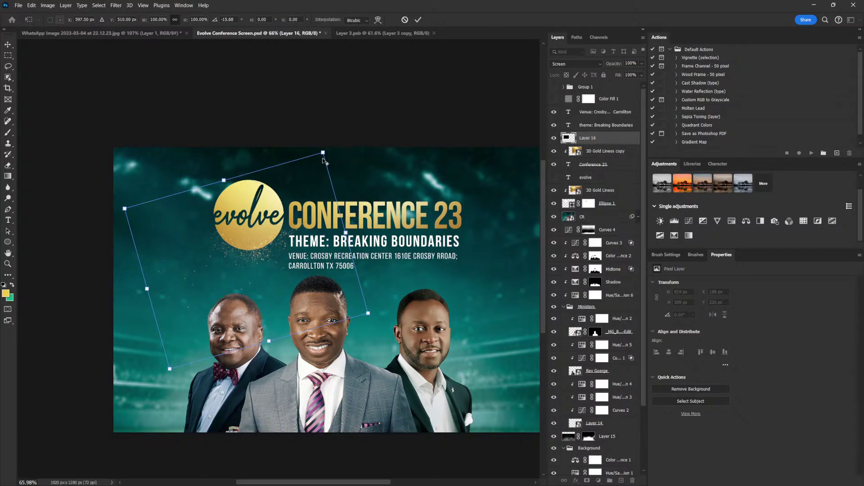
pyautogui.moveTo(322, 152); pyautogui.dragTo(301, 176)
pyautogui.press('Return')
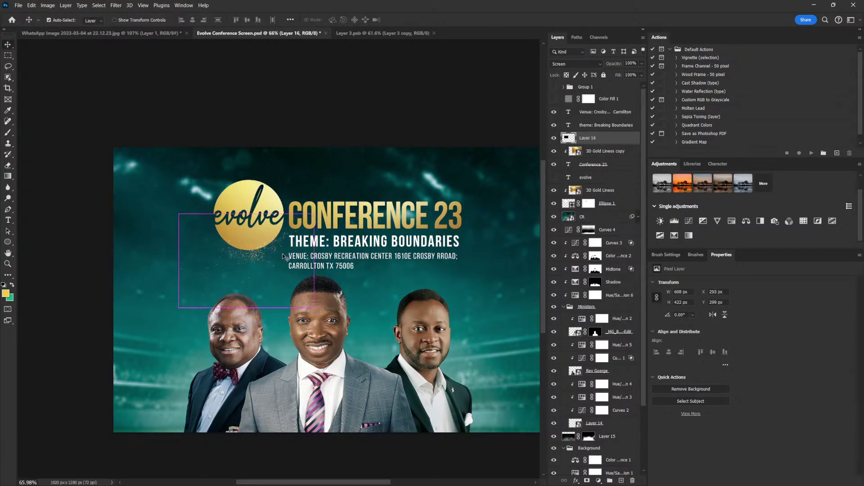
# Duplicate the particle layer, rotate the copy about 29 degrees, and shift it up and left
pyautogui.hotkey('ctrl', 'j')
pyautogui.hotkey('ctrl', 't')
pyautogui.moveTo(335, 183); pyautogui.dragTo(360, 234)
pyautogui.moveTo(274, 264); pyautogui.dragTo(236, 250)
pyautogui.press('Return')
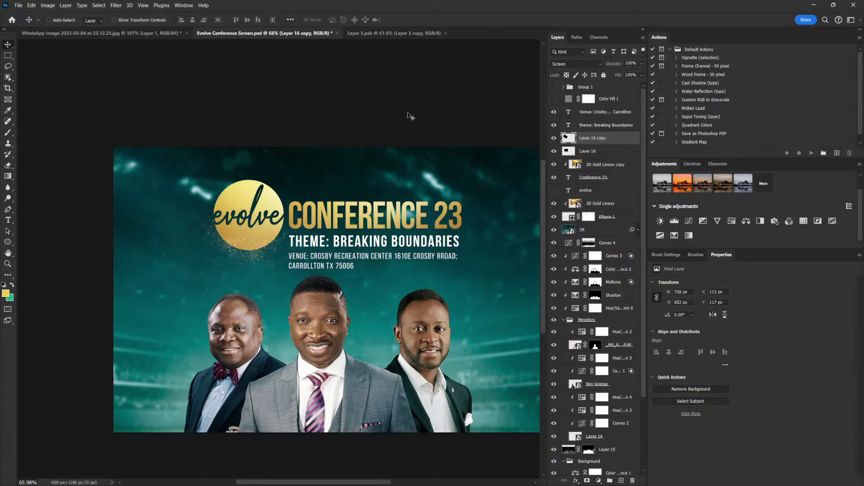
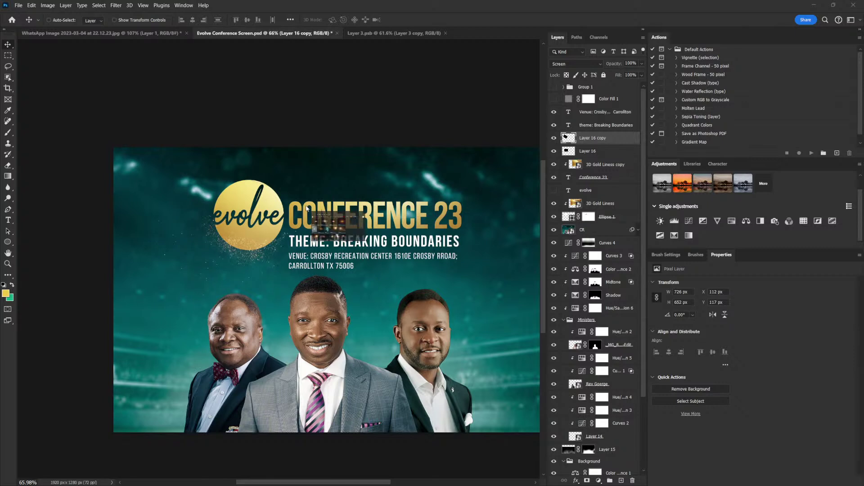
# Paste the light flare into the flyer as a Screen-mode layer and move it toward the logo
pyautogui.hotkey('alt', 'Tab')
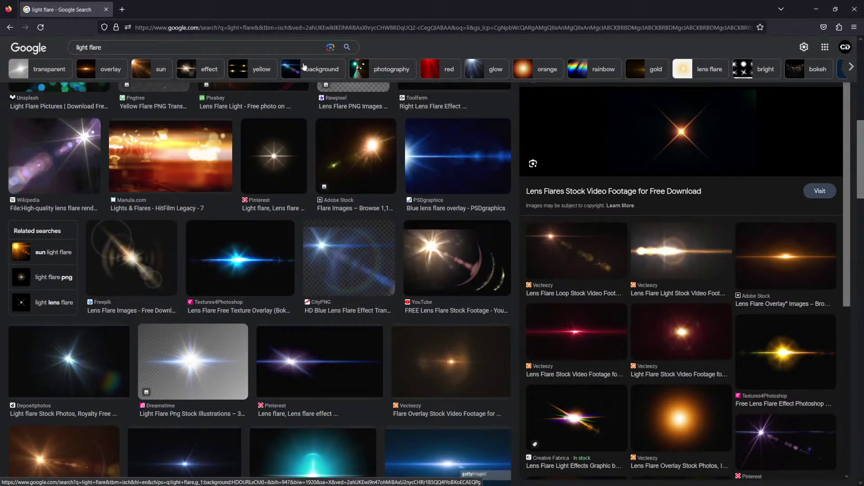
pyautogui.hotkey('alt', 'Tab')
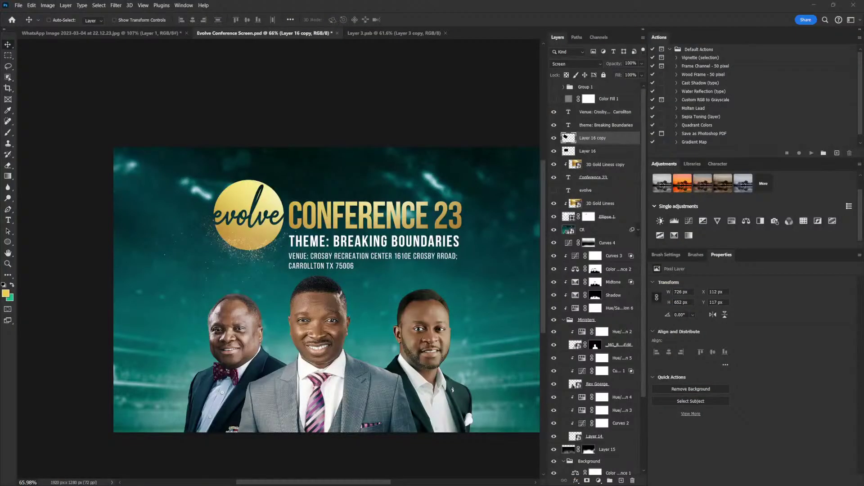
pyautogui.hotkey('ctrl', 'v')
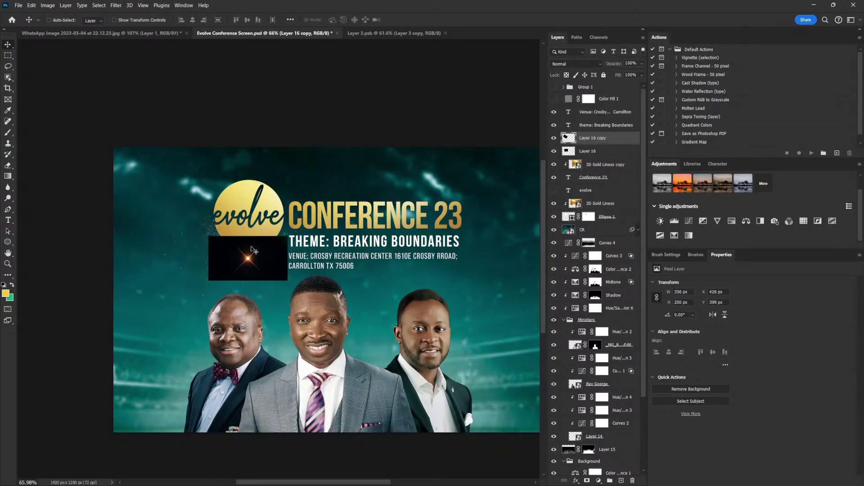
pyautogui.click(577, 64)
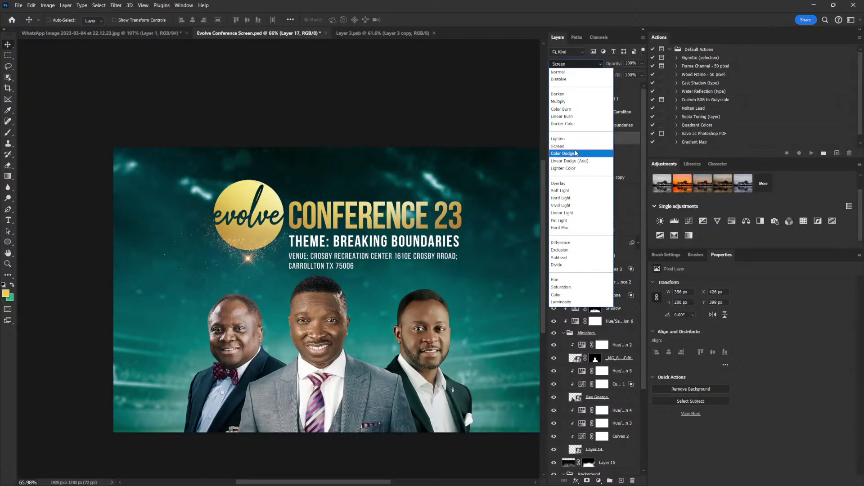
pyautogui.click(575, 147)
pyautogui.moveTo(259, 259); pyautogui.dragTo(259, 252)
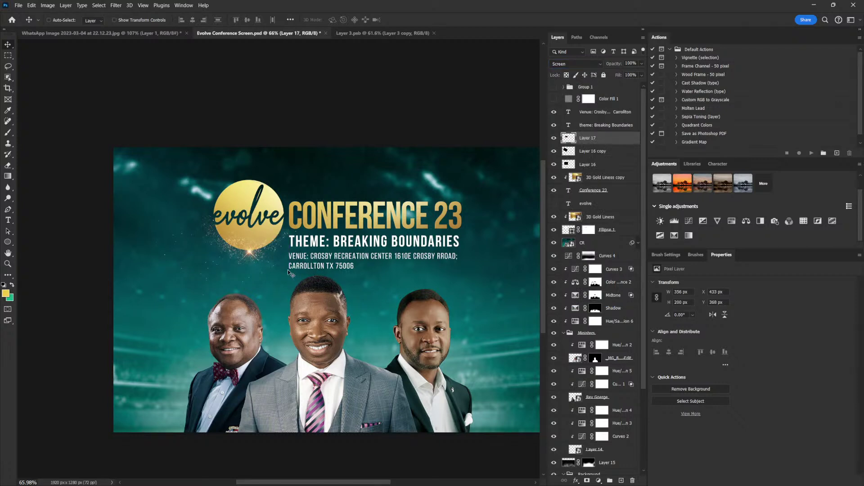
# Enlarge the flare to about 115% and place it on the logo circle's top-right edge
pyautogui.hotkey('ctrl', 't')
pyautogui.moveTo(289, 229); pyautogui.dragTo(299, 222)
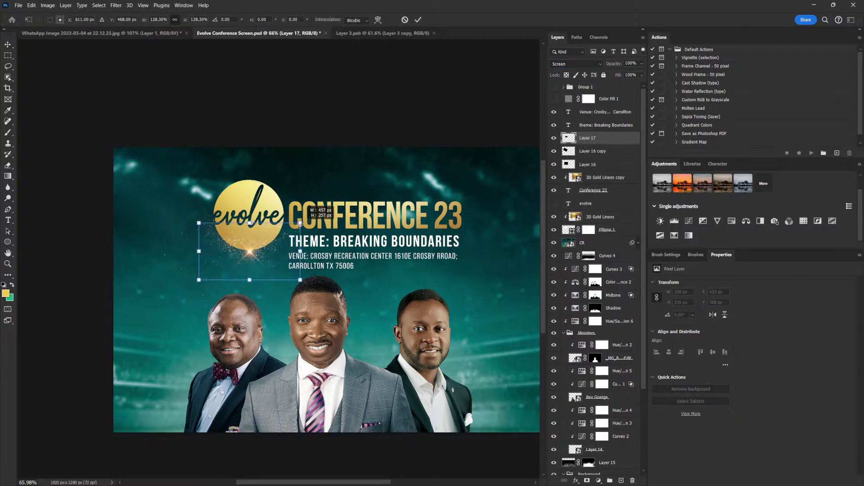
pyautogui.moveTo(266, 259); pyautogui.dragTo(302, 195)
pyautogui.press('Return')
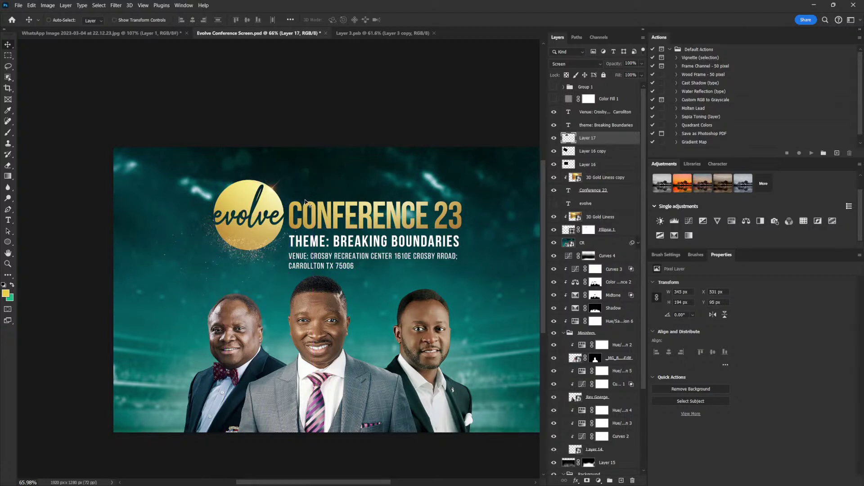
pyautogui.press('Up')
pyautogui.press('Up')
pyautogui.hotkey('ctrl', 't')
pyautogui.moveTo(309, 168); pyautogui.dragTo(316, 165)
pyautogui.press('Return')
pyautogui.scroll(5, 266, 184)
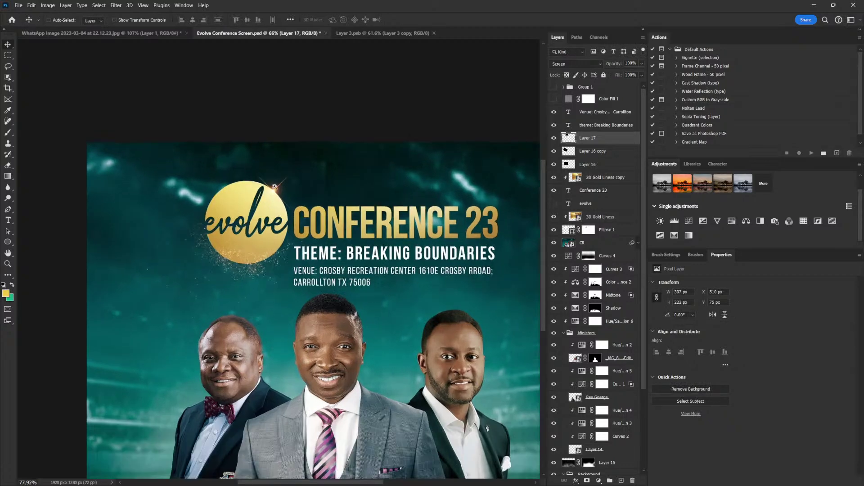
pyautogui.moveTo(283, 202); pyautogui.dragTo(286, 206)
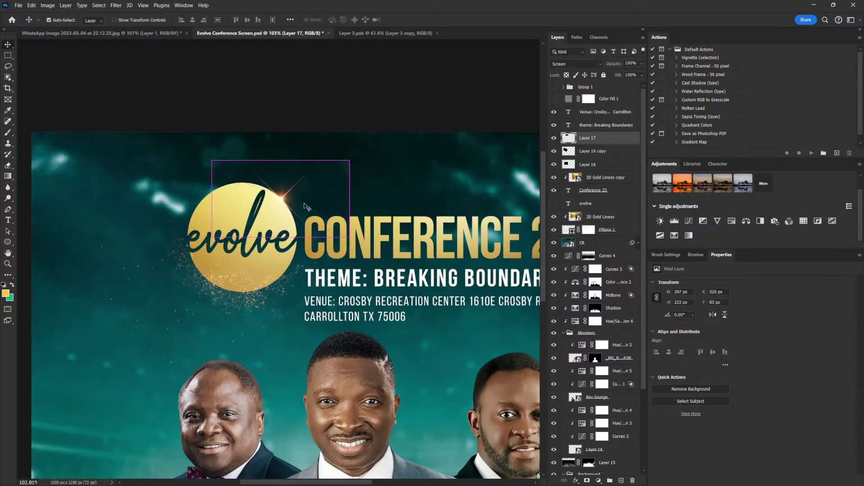
# Lower the flare's saturation to -40 with Hue/Saturation
pyautogui.press('ctrl')
pyautogui.hotkey('ctrl', 'u')
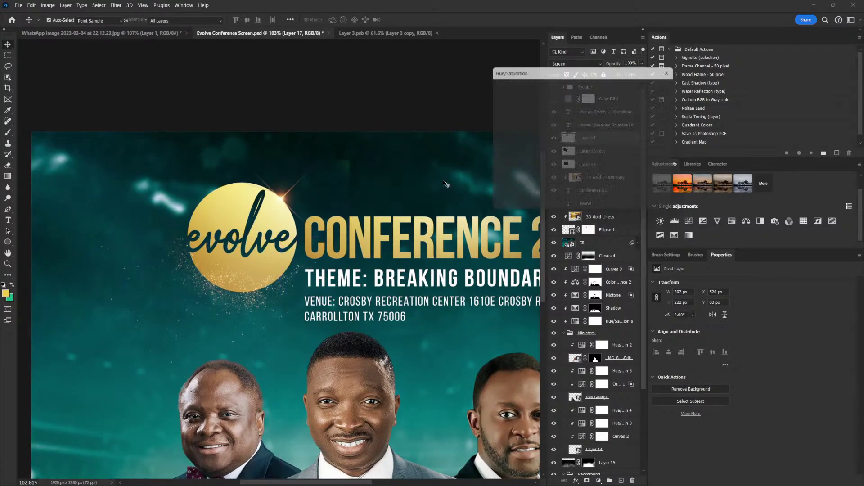
pyautogui.moveTo(565, 151); pyautogui.dragTo(549, 153)
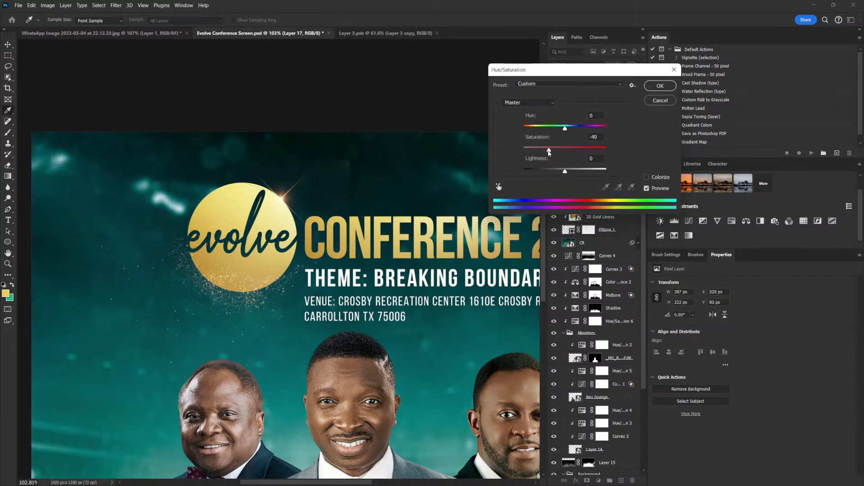
pyautogui.click(660, 86)
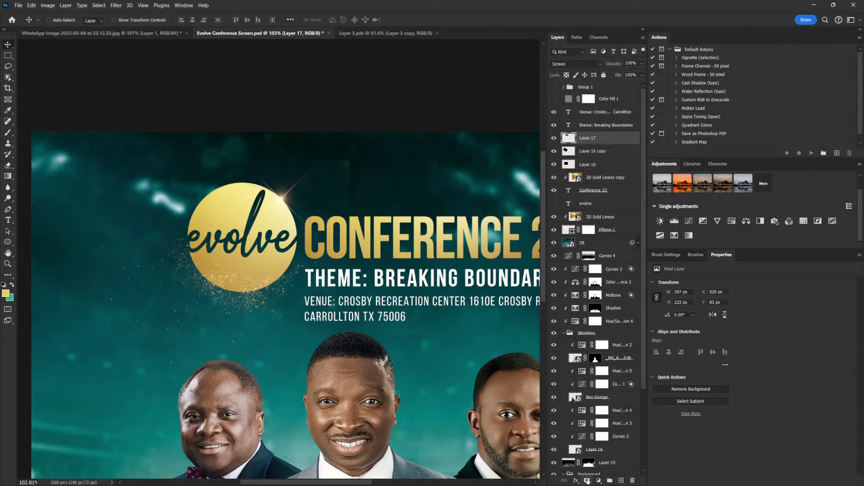
# Add a layer mask to the flare and paint it black over the CONFERENCE heading at full flow
pyautogui.click(587, 481)
pyautogui.press('b')
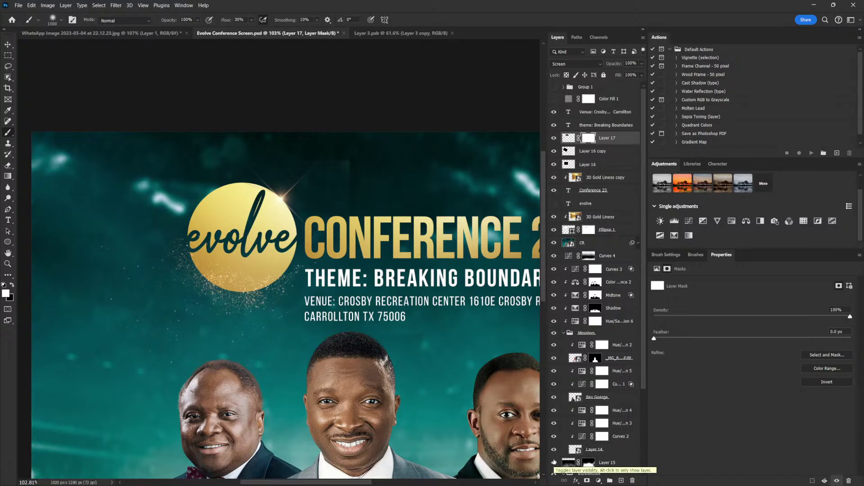
pyautogui.moveTo(363, 171)
pyautogui.mouseDown()
pyautogui.moveTo(333, 171)
pyautogui.moveTo(359, 181)
pyautogui.mouseUp()
pyautogui.moveTo(252, 20); pyautogui.dragTo(293, 32)
pyautogui.moveTo(356, 151)
pyautogui.mouseDown()
pyautogui.moveTo(345, 148)
pyautogui.moveTo(355, 174)
pyautogui.moveTo(343, 151)
pyautogui.mouseUp()
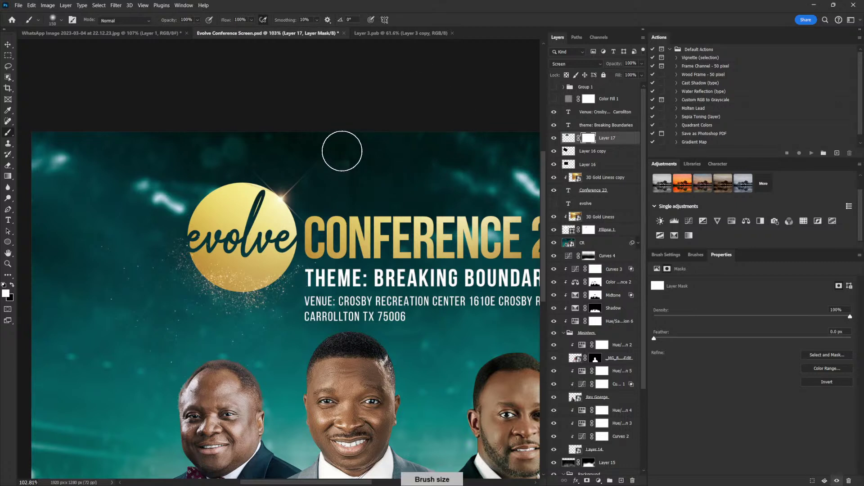
pyautogui.click(15, 285)
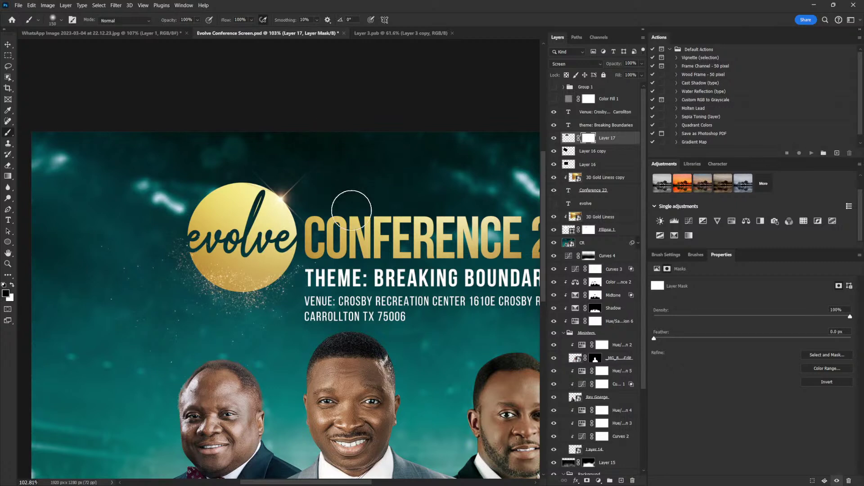
pyautogui.moveTo(356, 189)
pyautogui.mouseDown()
pyautogui.moveTo(360, 232)
pyautogui.moveTo(340, 202)
pyautogui.mouseUp()
pyautogui.scroll(-5, 451, 324)
pyautogui.scroll(3, 459, 333)
pyautogui.scroll(1, 478, 327)
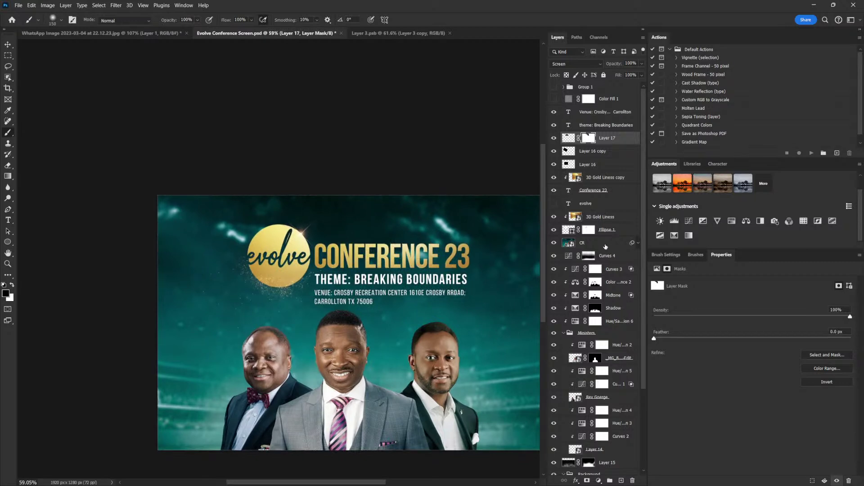
pyautogui.click(605, 246)
# Duplicate the CR layer and shift the copy 76 px lower
pyautogui.hotkey('ctrl', 'j')
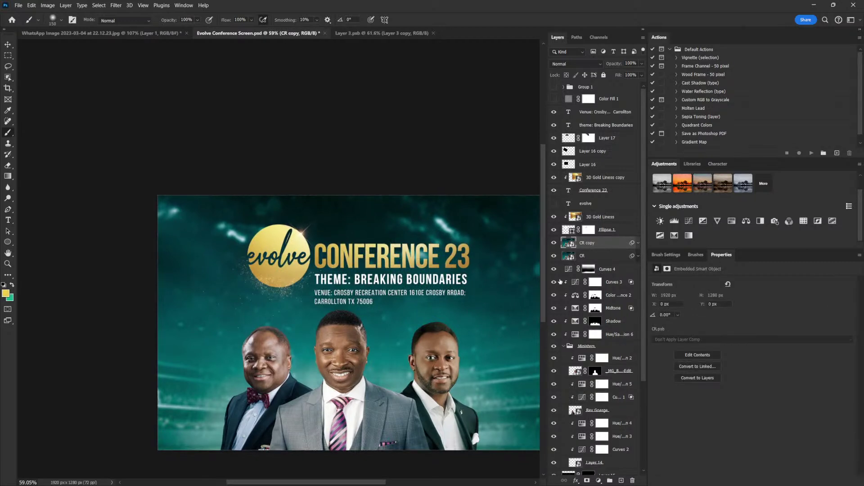
pyautogui.press('v')
pyautogui.moveTo(471, 371); pyautogui.dragTo(471, 390)
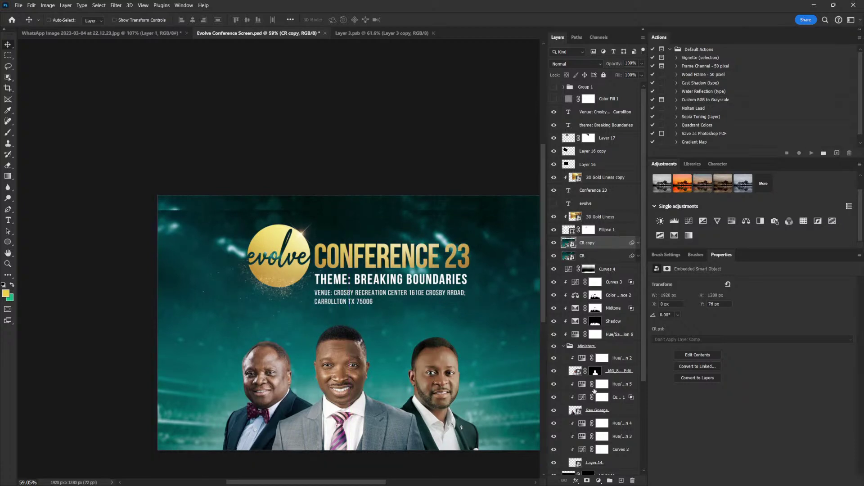
# Mask the CR copy's top edge with a 600 px black brush
pyautogui.click(588, 480)
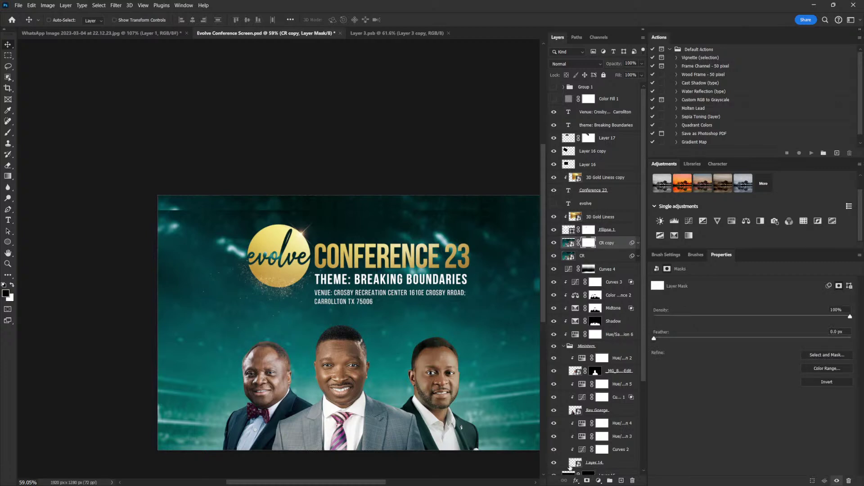
pyautogui.press('b')
pyautogui.scroll(-2, 461, 293)
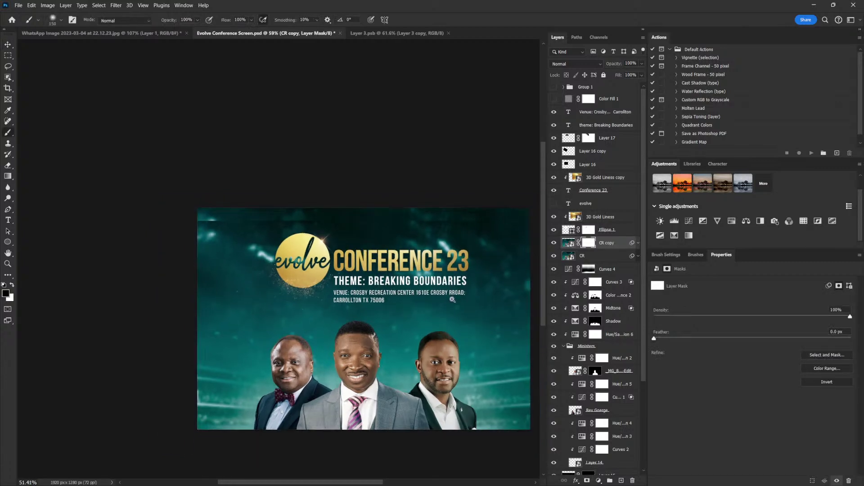
pyautogui.press(']')
pyautogui.press(']')
pyautogui.press(']')
pyautogui.press(']')
pyautogui.press(']')
pyautogui.press(']')
pyautogui.press(']')
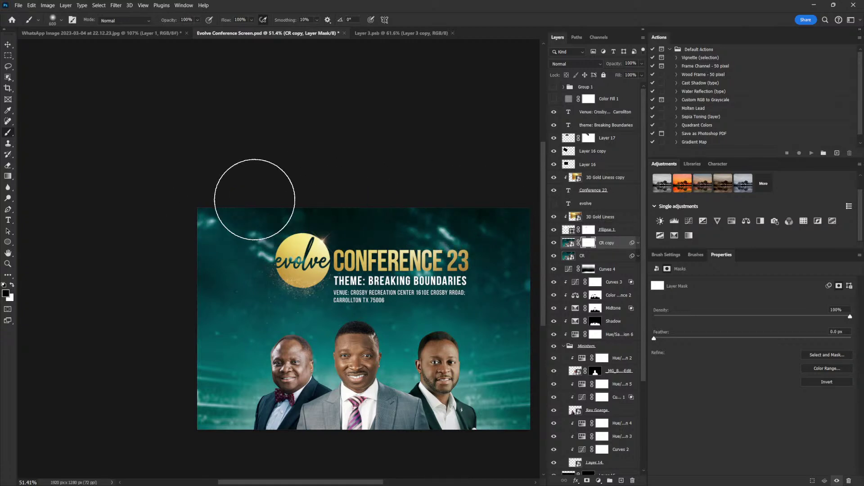
pyautogui.click(286, 192)
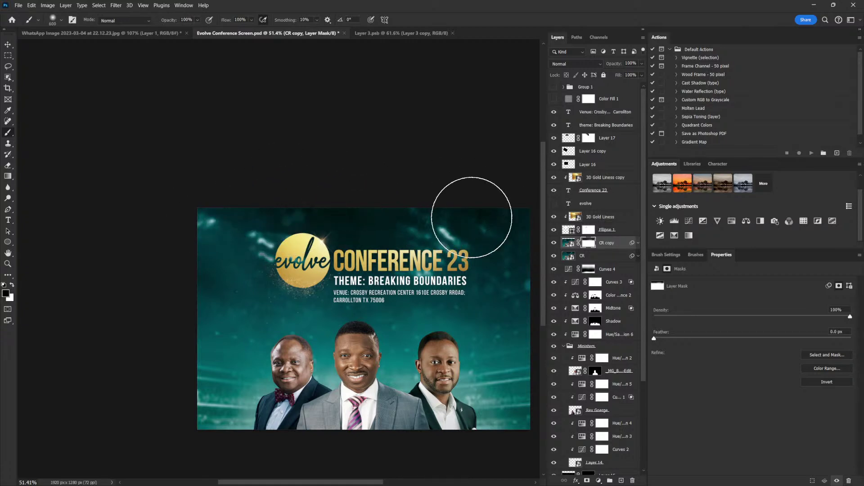
pyautogui.click(607, 113)
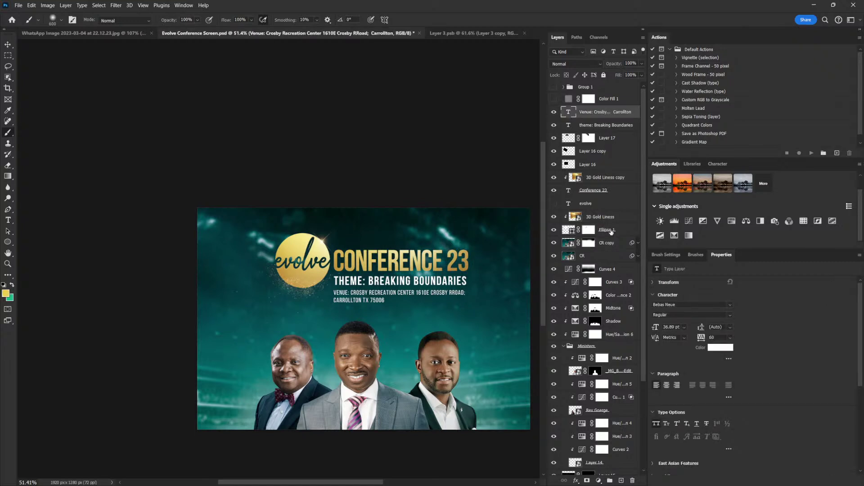
# Enlarge the selected logo, title, theme and venue layers by about 11%
pyautogui.keyDown('shift'); pyautogui.click(614, 231); pyautogui.keyUp('shift')
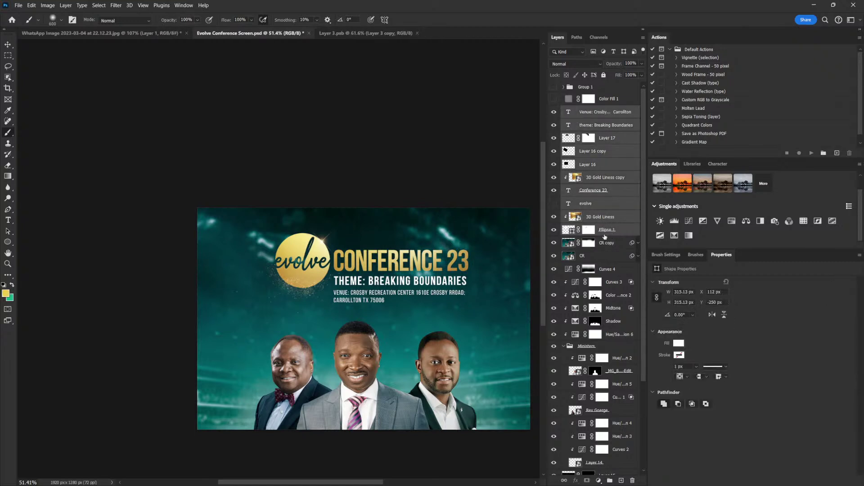
pyautogui.hotkey('ctrl', 't')
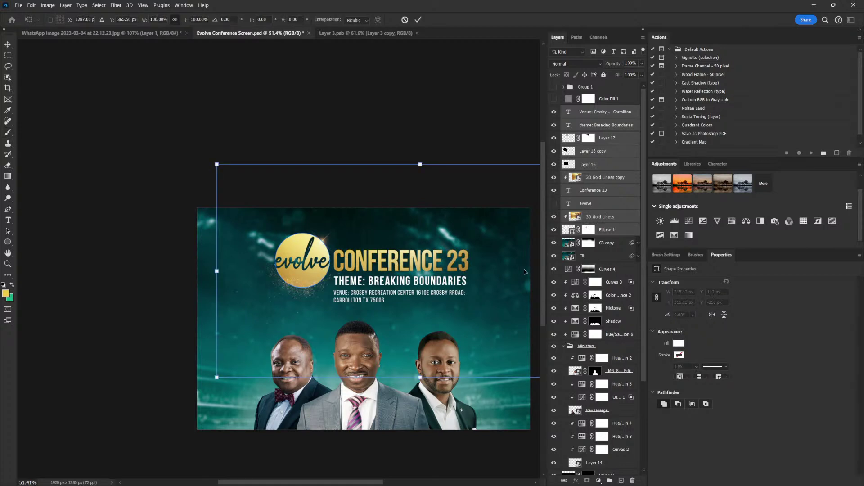
pyautogui.moveTo(217, 164); pyautogui.dragTo(196, 150)
pyautogui.doubleClick(458, 283)
# Shift the logo-and-title block slightly lower and add an empty Layer 18 above CR copy
pyautogui.press('b')
pyautogui.click(459, 283)
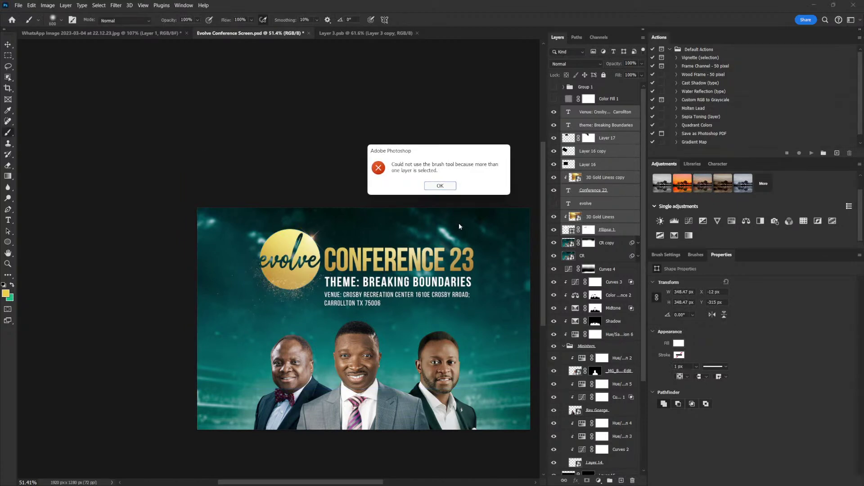
pyautogui.press('Return')
pyautogui.click(9, 46)
pyautogui.moveTo(456, 283); pyautogui.dragTo(458, 289)
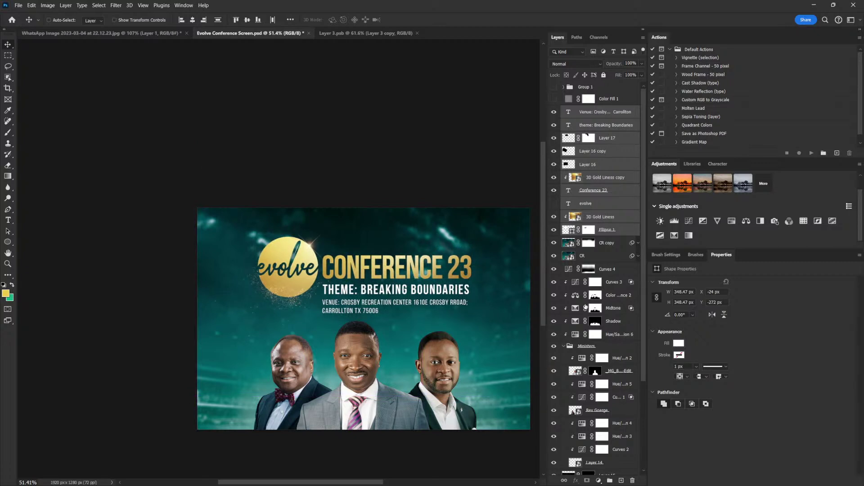
pyautogui.click(585, 243)
pyautogui.click(622, 481)
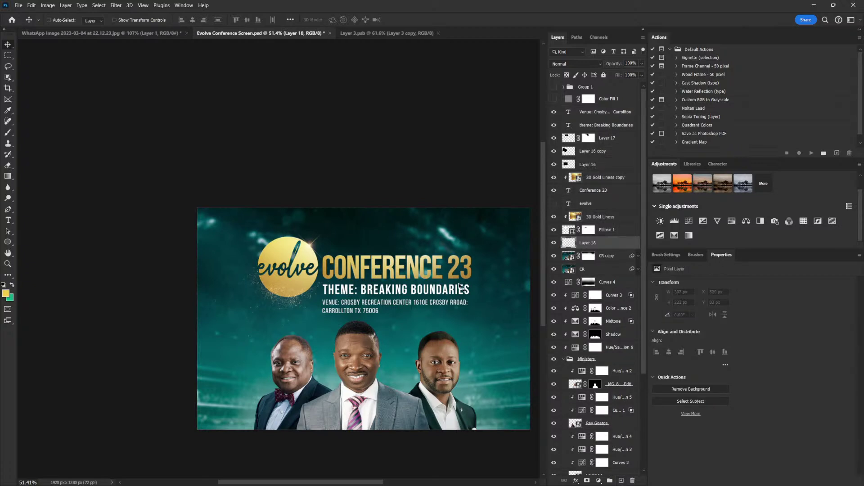
# Paint a dark 900 px brush stroke near the top of Layer 18, then undo it
pyautogui.press('b')
pyautogui.keyDown('alt'); pyautogui.click(491, 249); pyautogui.keyUp('alt')
pyautogui.press(']')
pyautogui.press(']')
pyautogui.press(']')
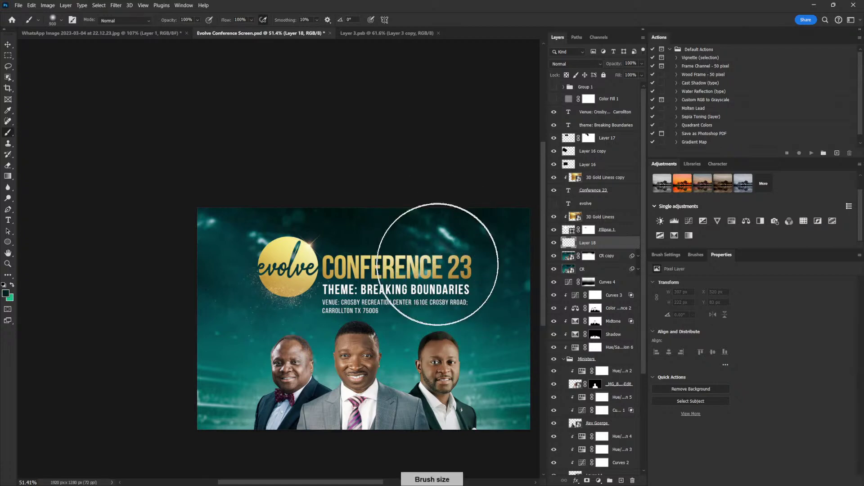
pyautogui.click(439, 259)
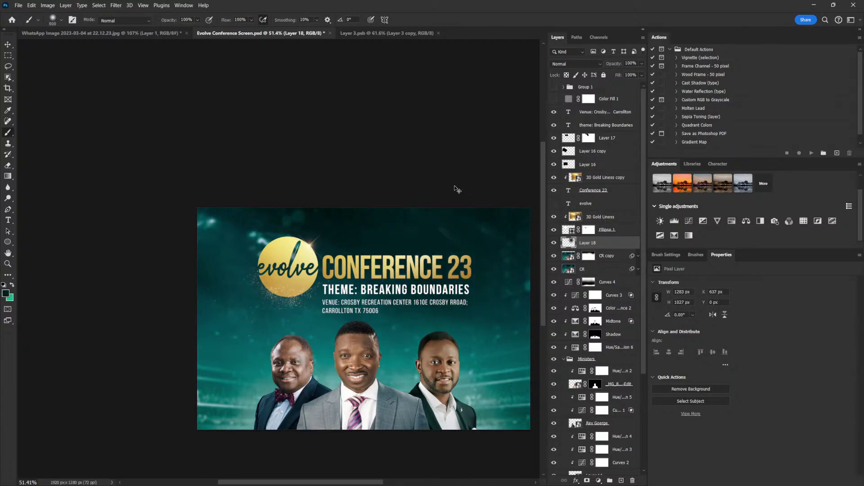
pyautogui.hotkey('ctrl', 'z')
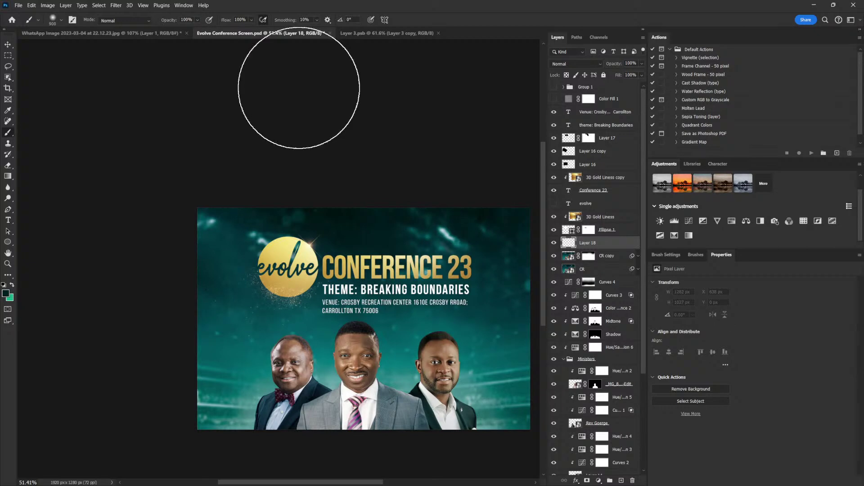
# Set brush flow to 22% and paint a faint stroke across the flyer's upper area
pyautogui.click(252, 20)
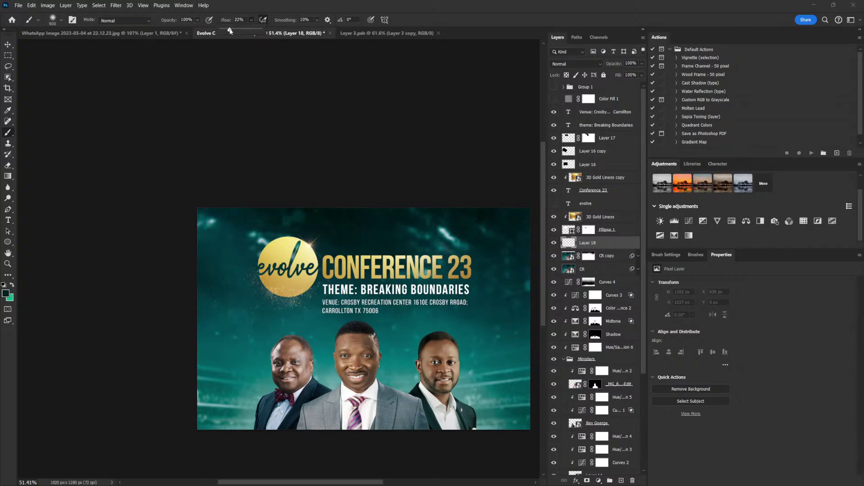
pyautogui.click(448, 203)
pyautogui.moveTo(448, 202)
pyautogui.mouseDown()
pyautogui.moveTo(465, 227)
pyautogui.moveTo(394, 212)
pyautogui.moveTo(415, 216)
pyautogui.moveTo(438, 241)
pyautogui.moveTo(449, 242)
pyautogui.moveTo(439, 202)
pyautogui.moveTo(417, 166)
pyautogui.moveTo(368, 180)
pyautogui.moveTo(277, 147)
pyautogui.moveTo(440, 193)
pyautogui.moveTo(451, 235)
pyautogui.mouseUp()
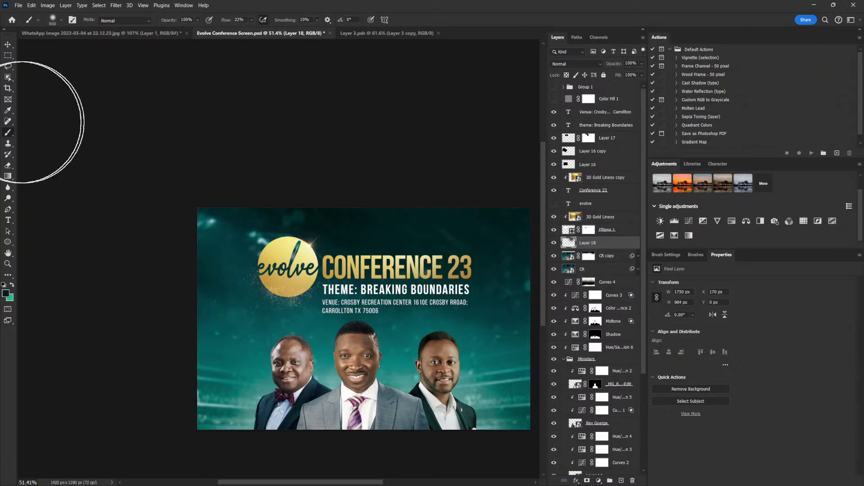
pyautogui.click(8, 44)
pyautogui.scroll(2, 298, 236)
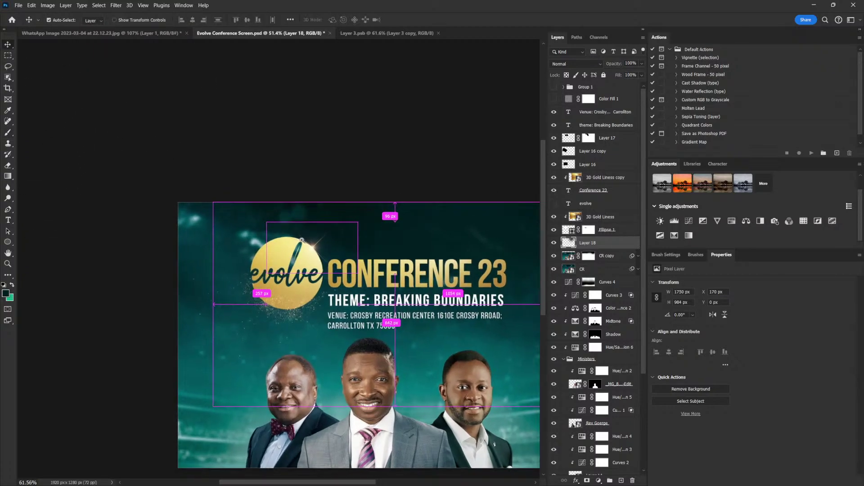
pyautogui.scroll(-2, 303, 241)
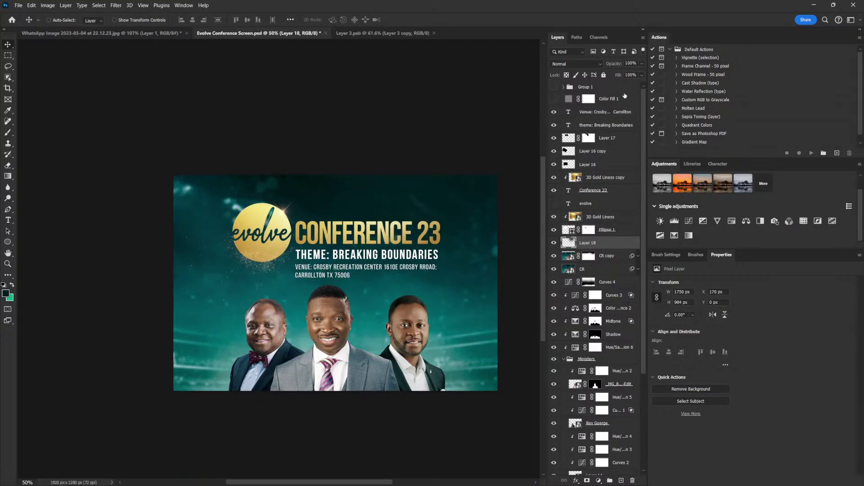
pyautogui.click(587, 117)
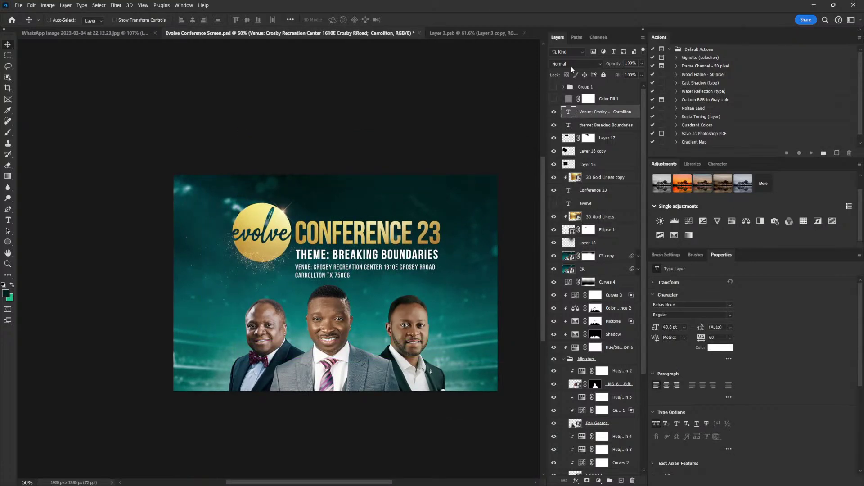
pyautogui.click(554, 86)
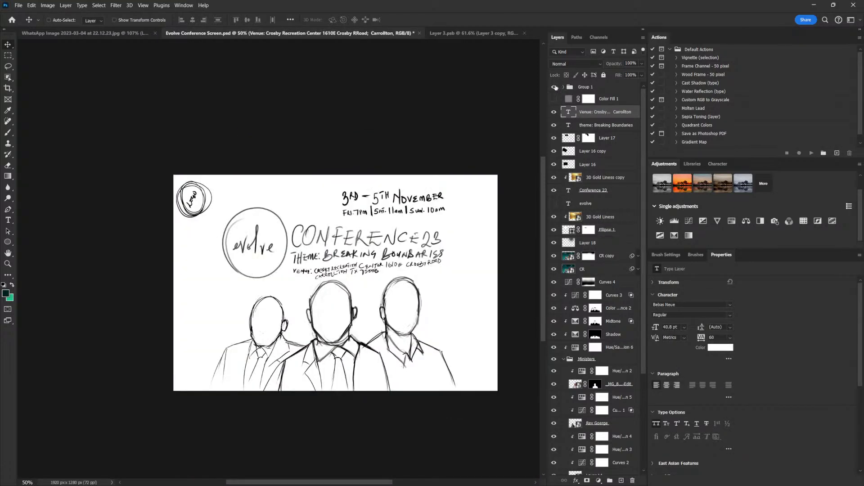
pyautogui.click(555, 87)
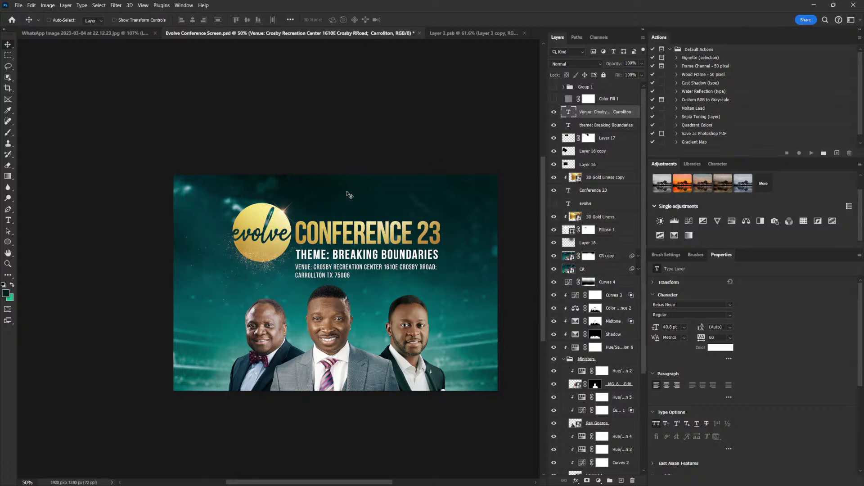
pyautogui.click(8, 220)
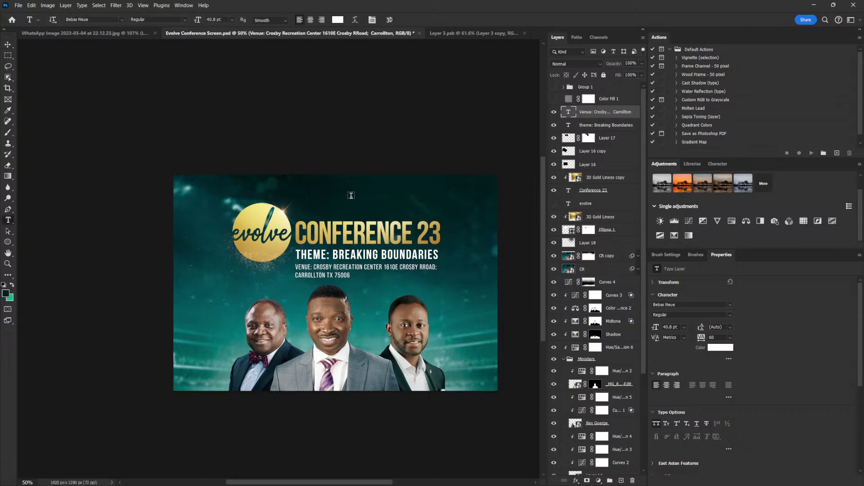
# Paste the event date as a new bold text layer and delete 'SUNDAY,' from it
pyautogui.click(351, 196)
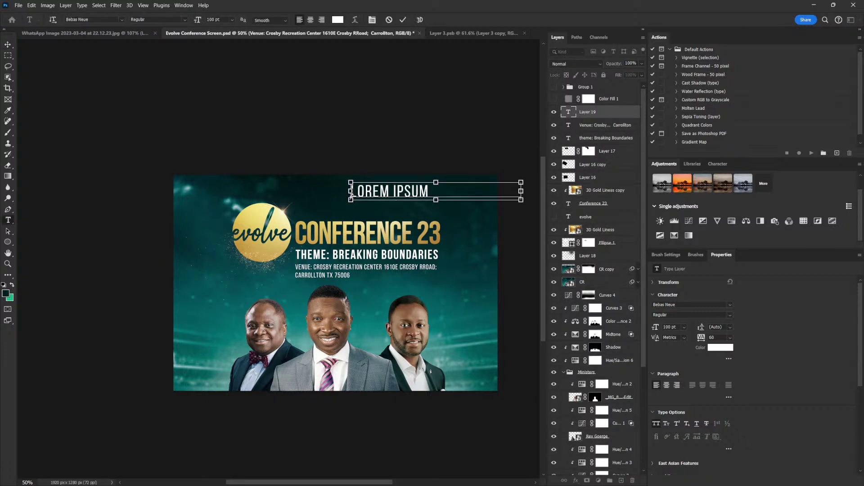
pyautogui.write('3RD NOV. - SUNDAY, 5TH')
pyautogui.hotkey('ctrl', 'a')
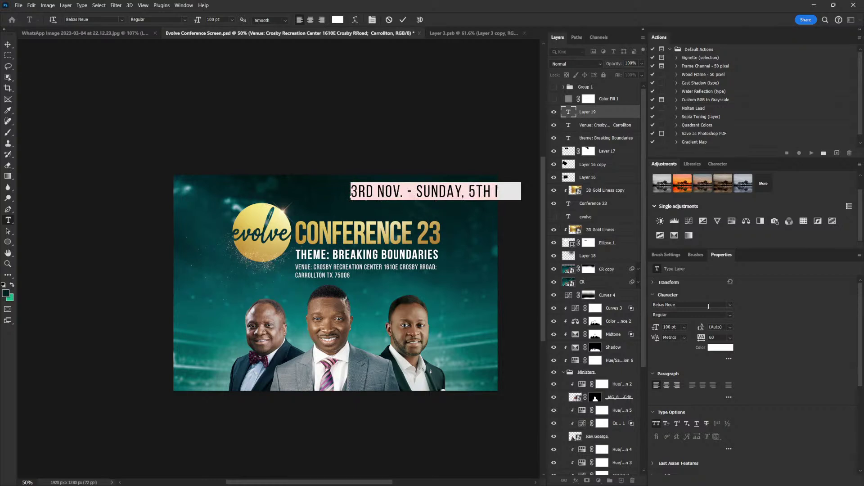
pyautogui.click(730, 315)
pyautogui.click(666, 349)
pyautogui.click(459, 192)
pyautogui.moveTo(471, 193); pyautogui.dragTo(419, 183)
pyautogui.press('BackSpace')
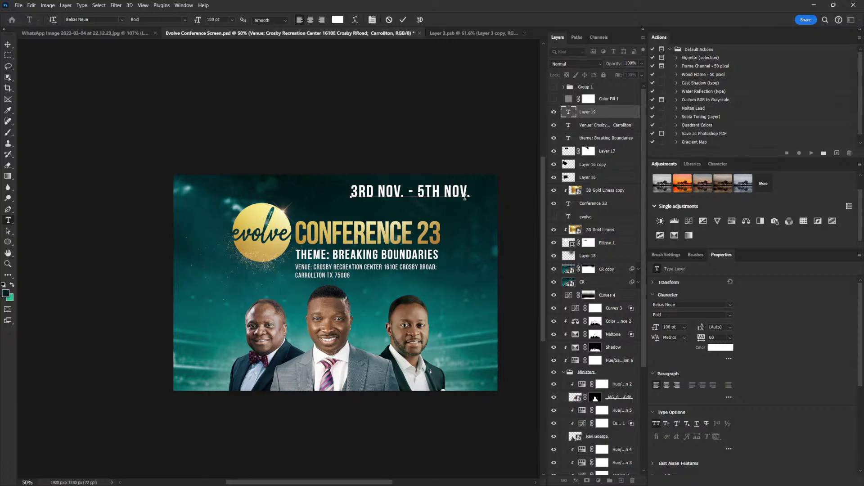
# Reduce the date text's tracking from 60 to 0 and reposition it near the top right
pyautogui.hotkey('ctrl', 'a')
pyautogui.click(721, 337)
pyautogui.press('Down')
pyautogui.press('Down')
pyautogui.press('Down')
pyautogui.press('Down')
pyautogui.press('Down')
pyautogui.press('Down')
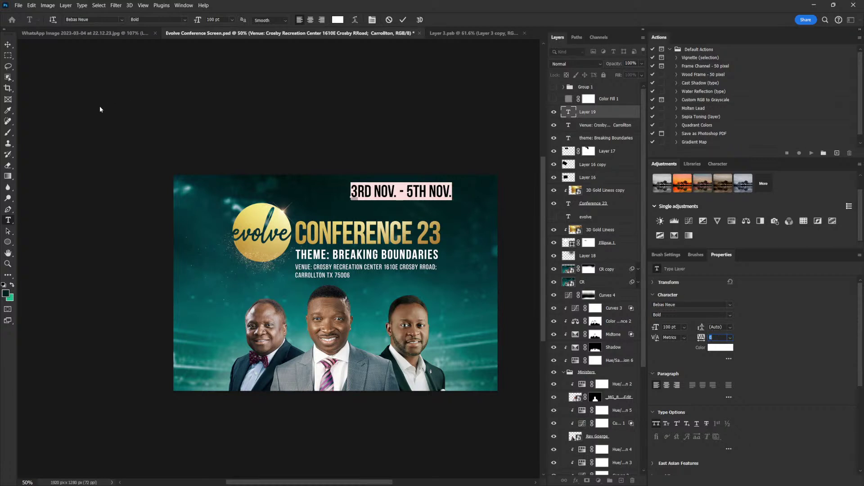
pyautogui.click(7, 44)
pyautogui.moveTo(378, 191)
pyautogui.mouseDown()
pyautogui.moveTo(231, 253)
pyautogui.moveTo(210, 293)
pyautogui.moveTo(404, 194)
pyautogui.moveTo(362, 194)
pyautogui.mouseUp()
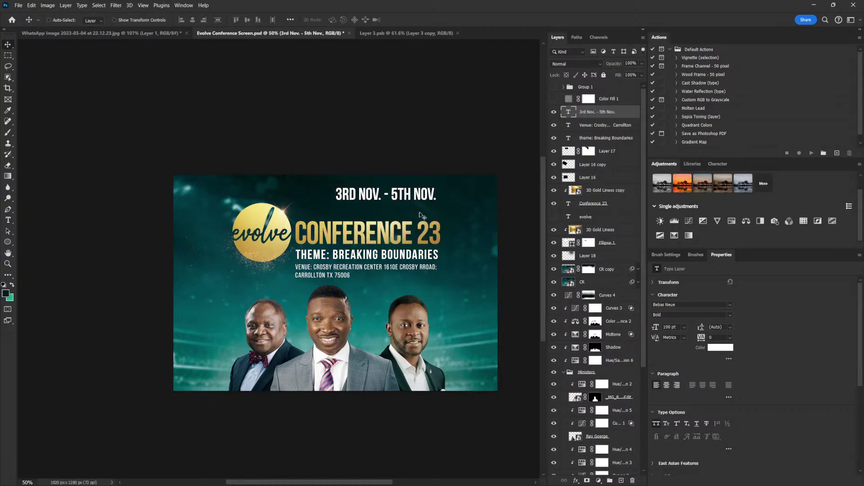
pyautogui.scroll(3, 419, 215)
pyautogui.moveTo(430, 200); pyautogui.dragTo(433, 199)
# Enlarge the 'theme: Breaking Boundaries' text to about 102%
pyautogui.rightClick(457, 289)
pyautogui.click(458, 292)
pyautogui.hotkey('ctrl', 't')
pyautogui.moveTo(459, 292); pyautogui.dragTo(464, 293)
pyautogui.press('Return')
# Align the 3RD NOV. - 5TH NOV. date text and shrink it to about 70%
pyautogui.rightClick(426, 199)
pyautogui.click(454, 202)
pyautogui.moveTo(418, 208); pyautogui.dragTo(408, 210)
pyautogui.hotkey('ctrl', 't')
pyautogui.moveTo(319, 191); pyautogui.dragTo(358, 198)
pyautogui.press('Return')
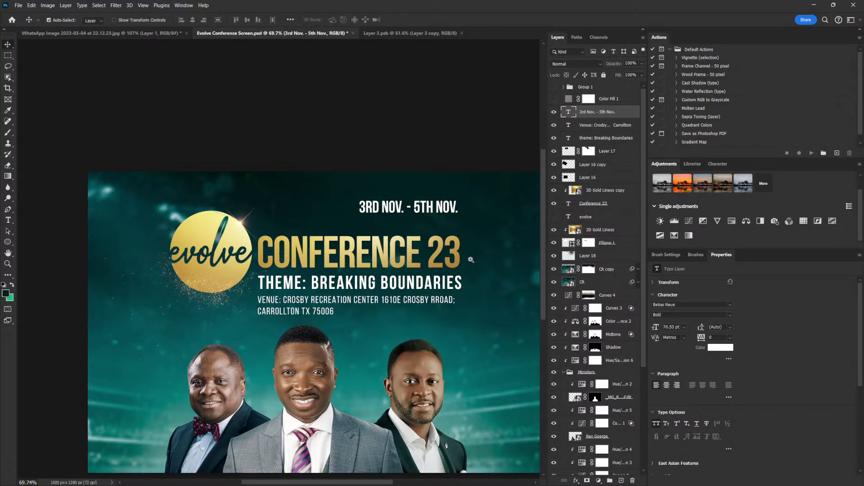
pyautogui.scroll(3, 471, 260)
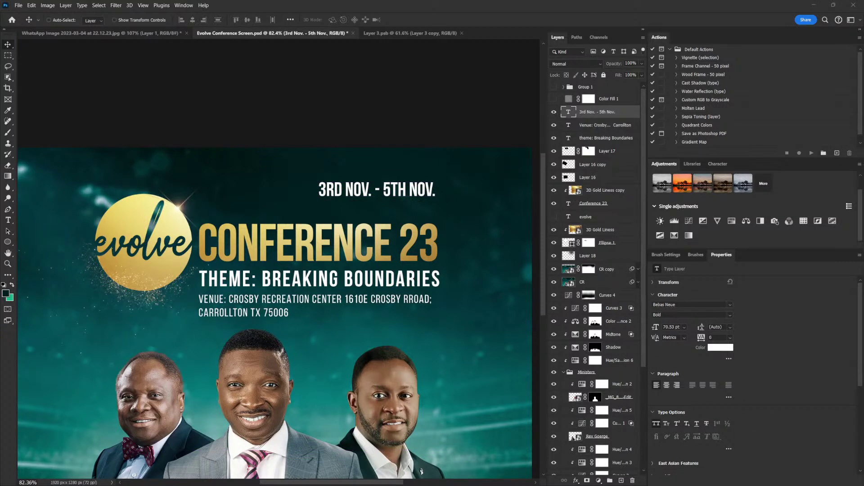
# Add a 'FRIDAY 7PM SATURDAY 11AM S…' schedule line at about 25% scale under the date
pyautogui.click(9, 220)
pyautogui.click(274, 183)
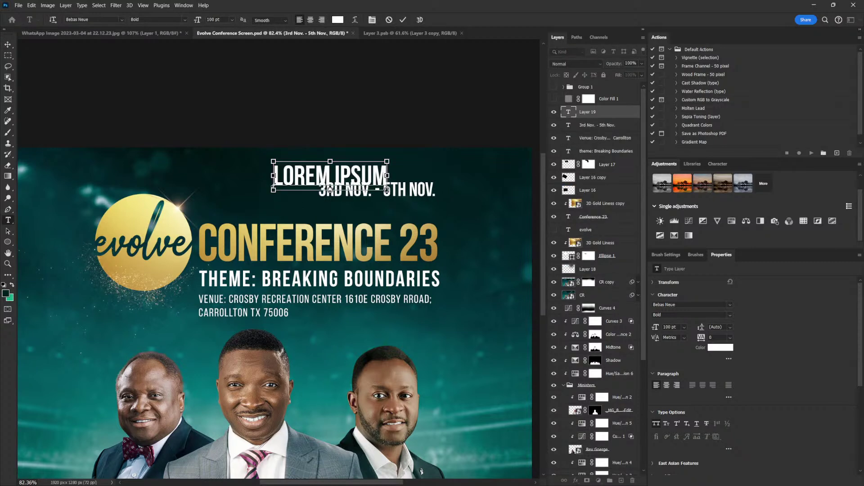
pyautogui.write('FRIDAY 7PM SATURDAY 11AM S')
pyautogui.hotkey('ctrl', 'a')
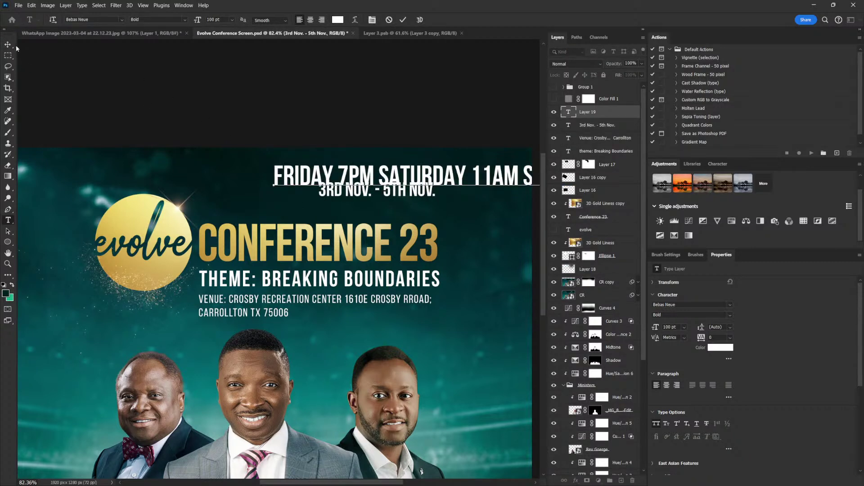
pyautogui.hotkey('ctrl', 'Return')
pyautogui.hotkey('ctrl', 't')
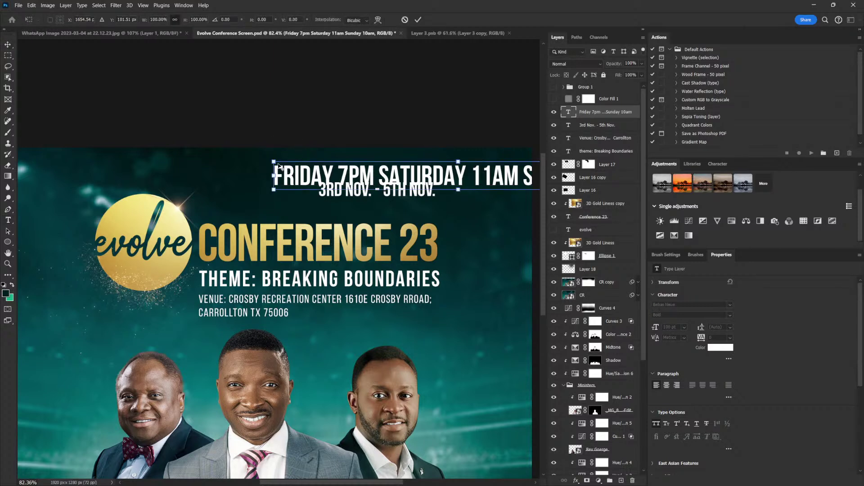
pyautogui.moveTo(274, 161); pyautogui.dragTo(411, 172)
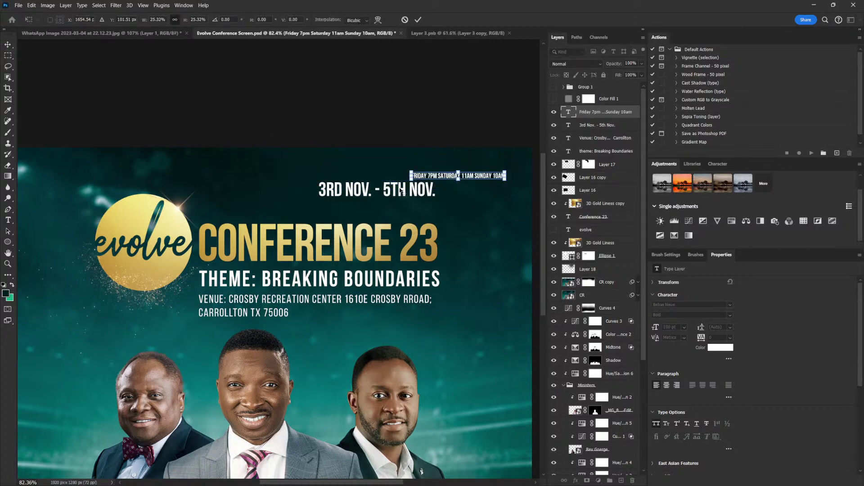
pyautogui.moveTo(488, 180); pyautogui.dragTo(483, 215)
pyautogui.press('Return')
pyautogui.moveTo(412, 165); pyautogui.dragTo(431, 179)
# Abbreviate the schedule days to FRI, SAT. and SUN. with '|' separators between entries
pyautogui.hscroll(2, 431, 179)
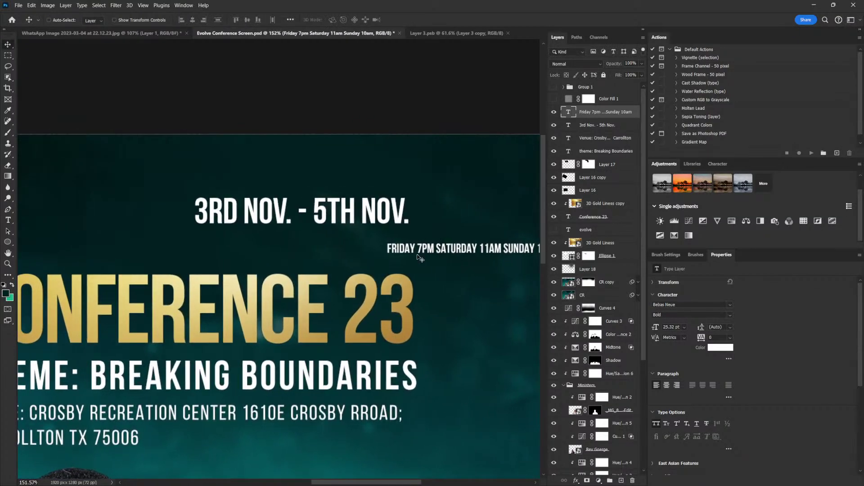
pyautogui.doubleClick(422, 254)
pyautogui.click(417, 247)
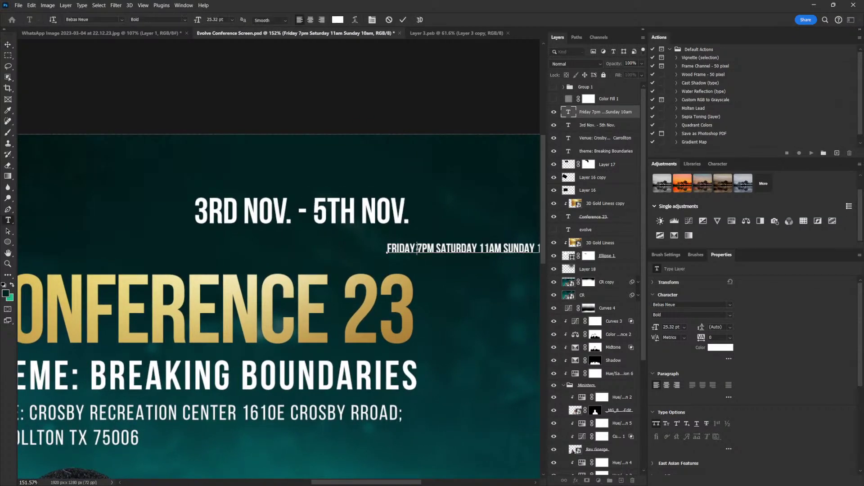
pyautogui.keyDown('shift'); pyautogui.click(400, 245); pyautogui.keyUp('shift')
pyautogui.press('BackSpace')
pyautogui.write('|')
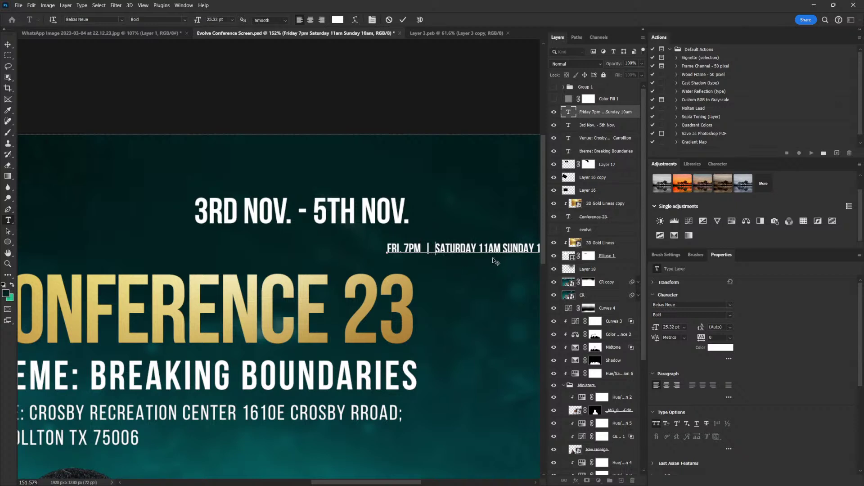
pyautogui.moveTo(452, 248); pyautogui.dragTo(480, 248)
pyautogui.write('.')
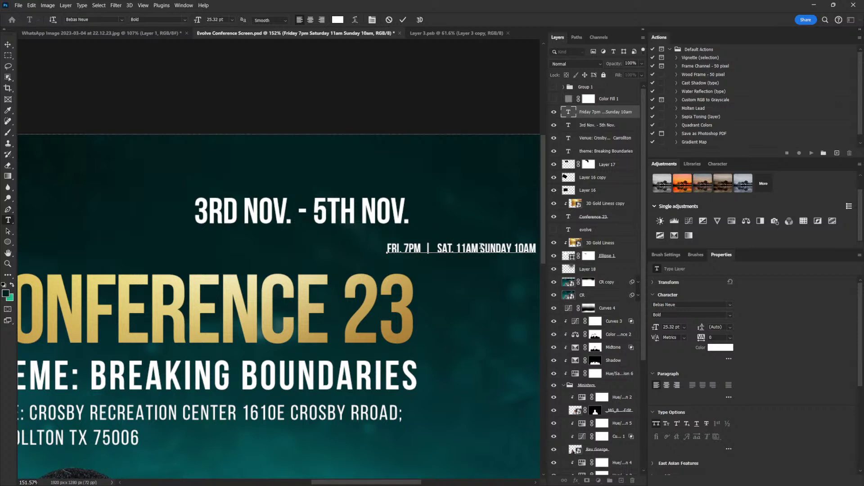
pyautogui.click(481, 248)
pyautogui.write('|')
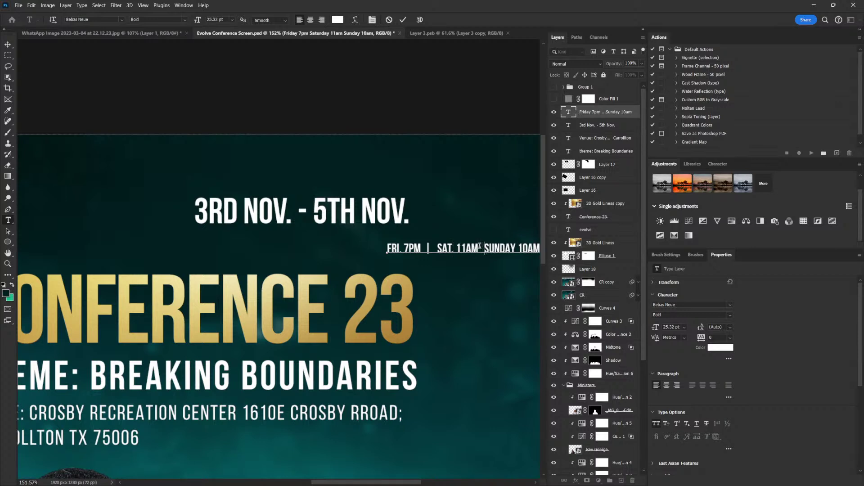
pyautogui.moveTo(504, 248); pyautogui.dragTo(527, 248)
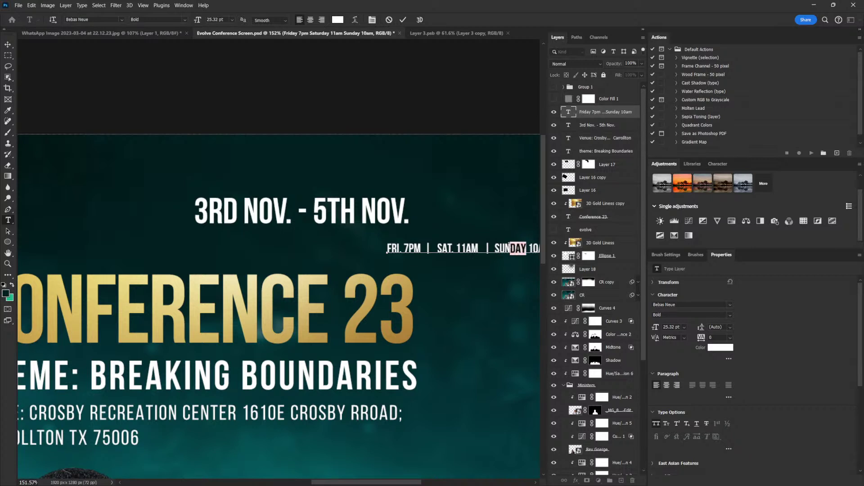
pyautogui.write('.')
# Move the schedule line under the date, enlarge it to about 135%, and reopen its text
pyautogui.click(8, 44)
pyautogui.moveTo(459, 249); pyautogui.dragTo(266, 238)
pyautogui.hotkey('ctrl', 't')
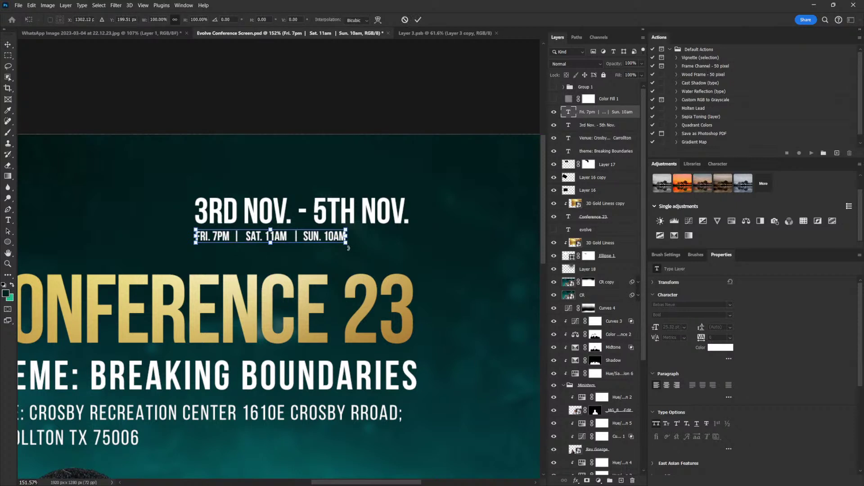
pyautogui.moveTo(346, 244); pyautogui.dragTo(407, 255)
pyautogui.press('Return')
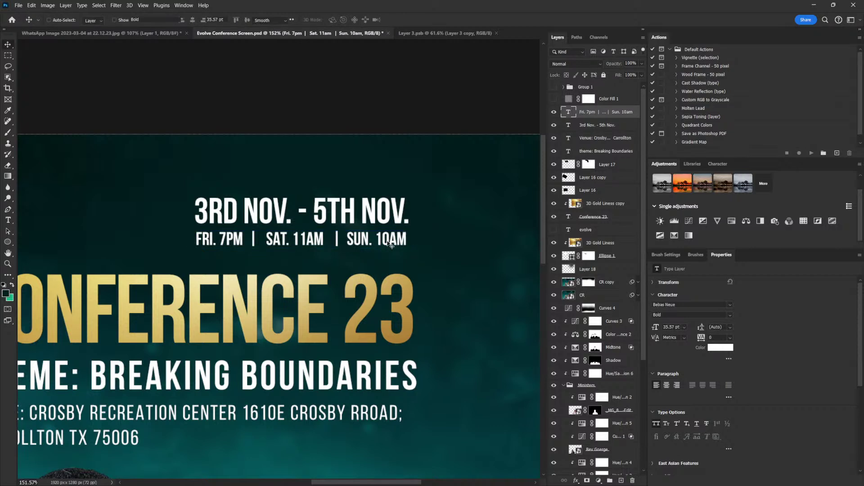
pyautogui.doubleClick(394, 244)
pyautogui.moveTo(354, 239); pyautogui.dragTo(372, 238)
# Colour FRI., SAT. and SUN. gold #d6b96d in the schedule line, leaving the times white
pyautogui.doubleClick(336, 239)
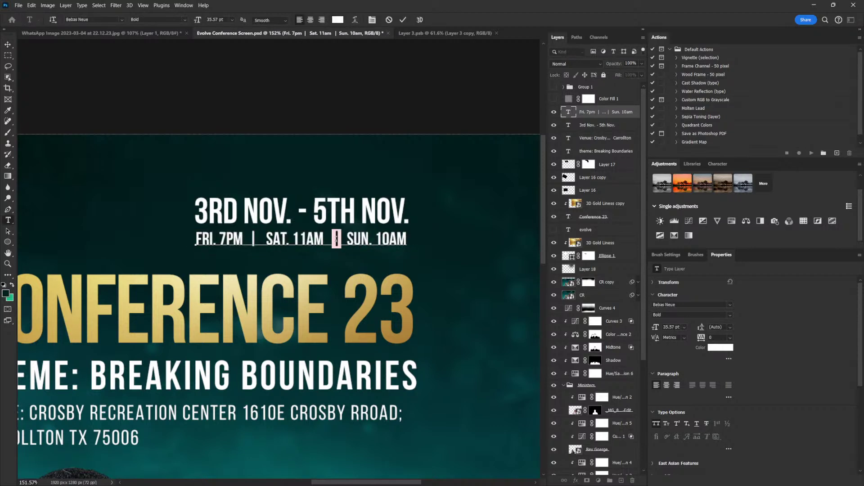
pyautogui.moveTo(217, 239); pyautogui.dragTo(193, 239)
pyautogui.click(715, 344)
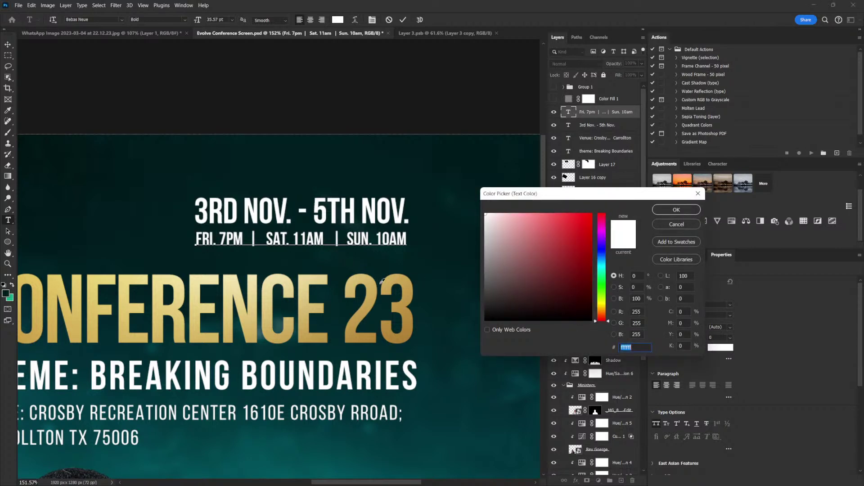
pyautogui.write('d6b96d')
pyautogui.click(664, 213)
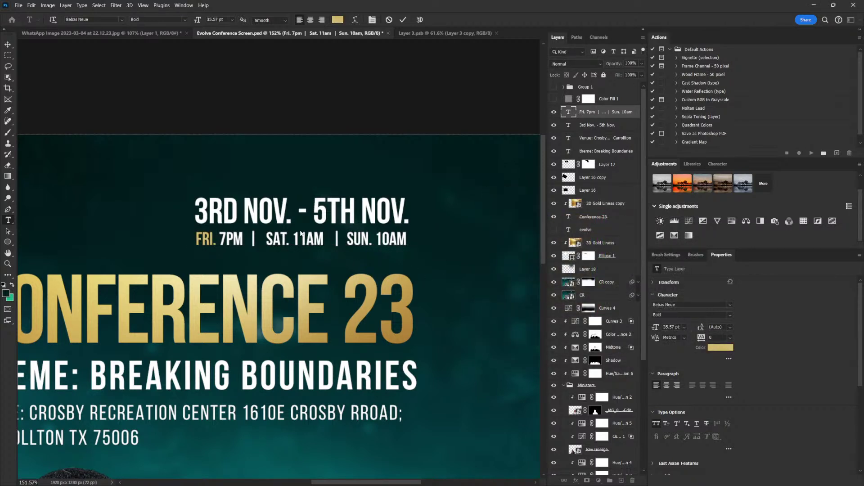
pyautogui.moveTo(292, 238); pyautogui.dragTo(266, 238)
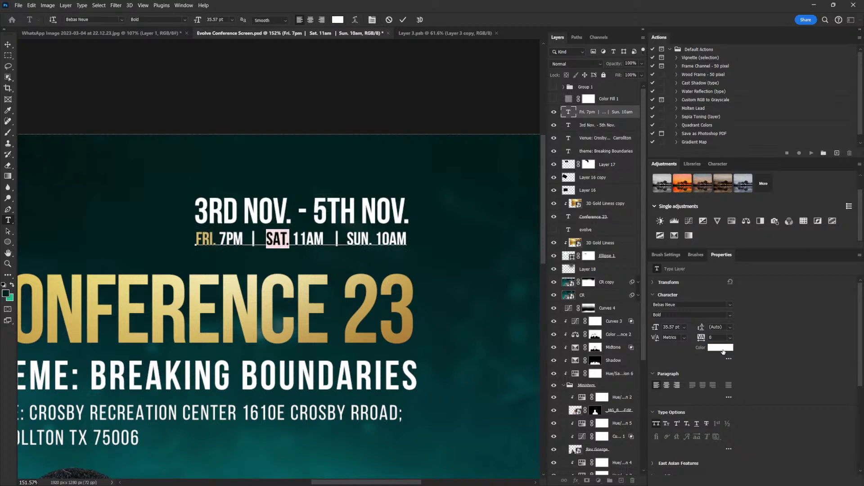
pyautogui.click(723, 348)
pyautogui.write('d6b96d')
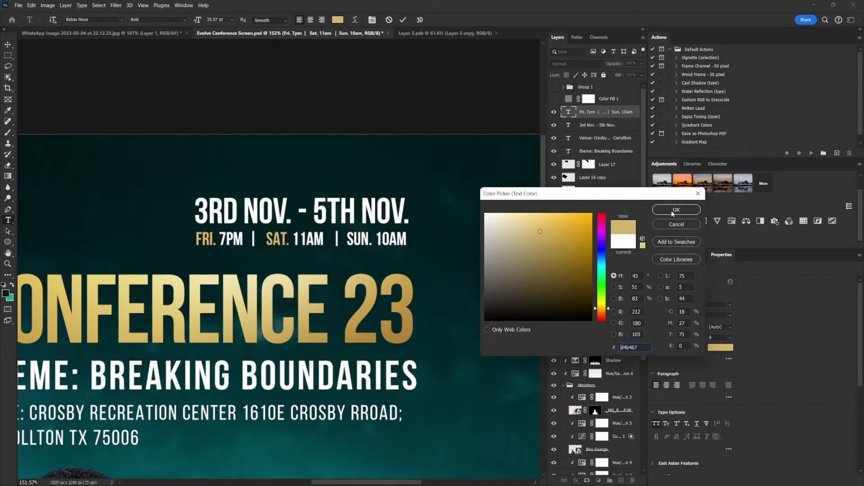
pyautogui.click(676, 209)
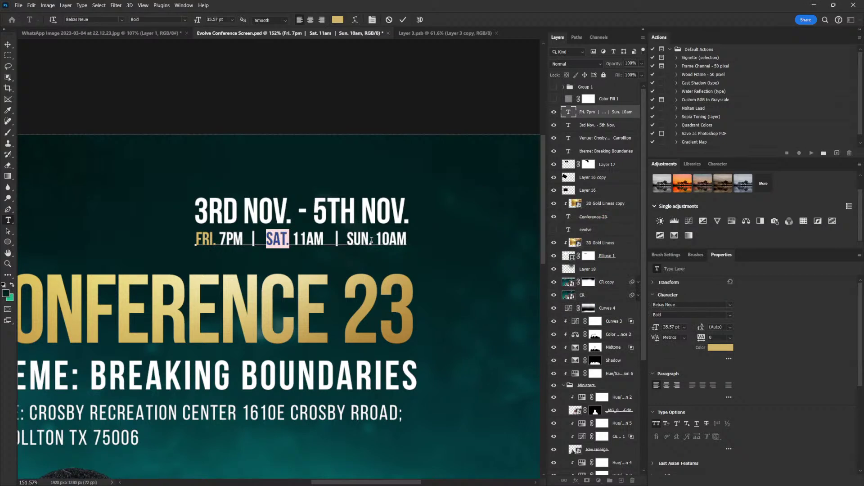
pyautogui.moveTo(371, 239); pyautogui.dragTo(344, 237)
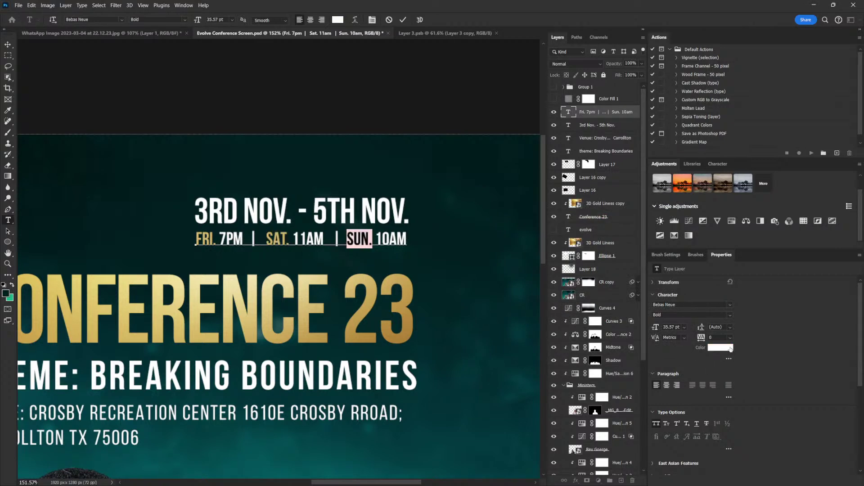
pyautogui.click(721, 347)
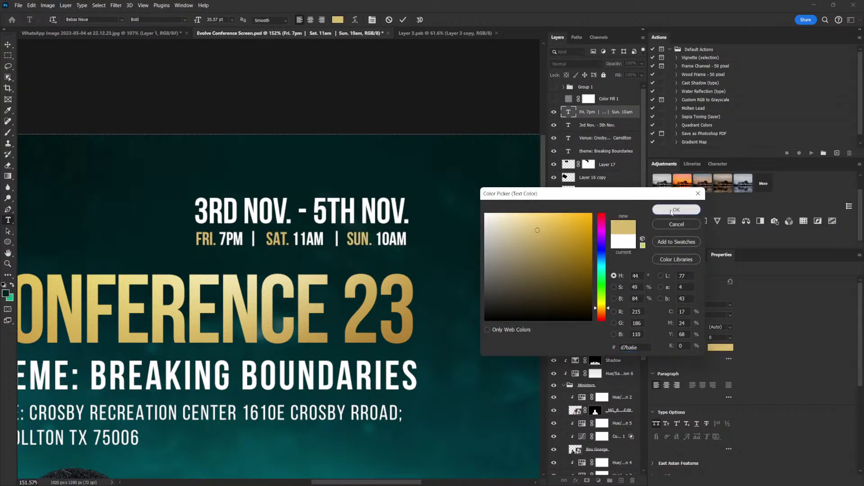
pyautogui.click(676, 210)
pyautogui.click(8, 45)
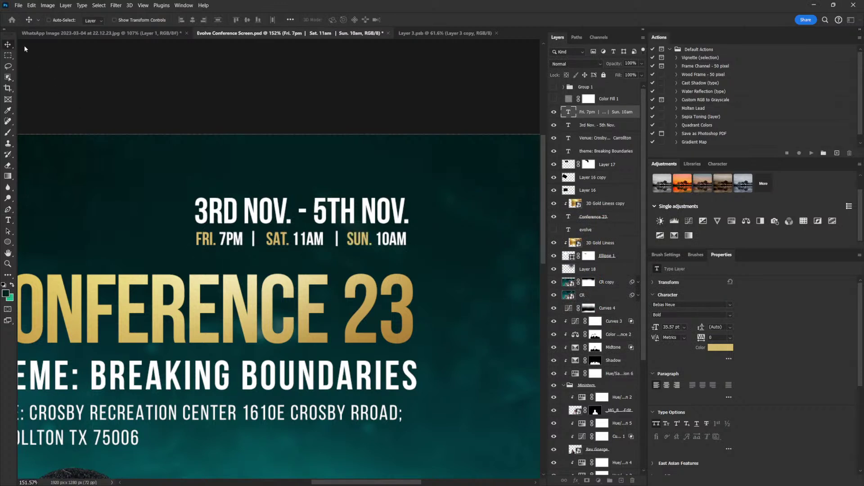
# Scale both date lines down to about 95% and nudge them slightly right and down
pyautogui.keyDown('shift'); pyautogui.click(568, 126); pyautogui.keyUp('shift')
pyautogui.hotkey('ctrl', 't')
pyautogui.moveTo(202, 199); pyautogui.dragTo(213, 202)
pyautogui.moveTo(375, 231); pyautogui.dragTo(389, 233)
pyautogui.scroll(-5, 389, 233)
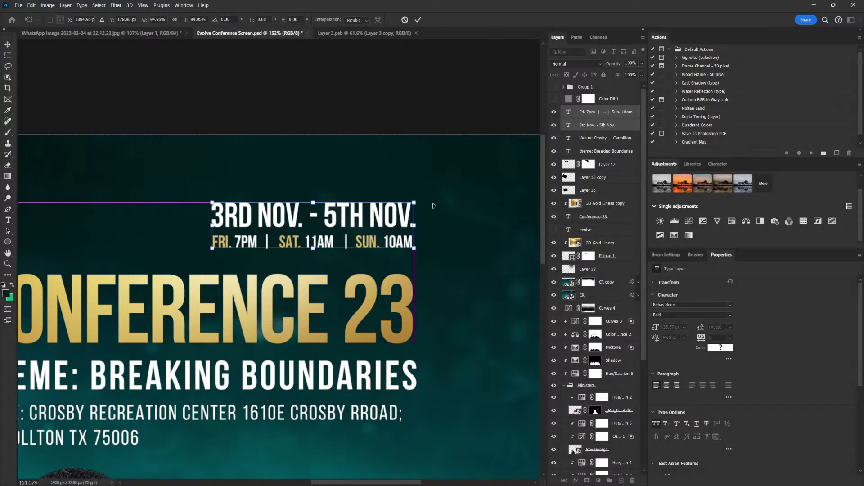
pyautogui.press('Return')
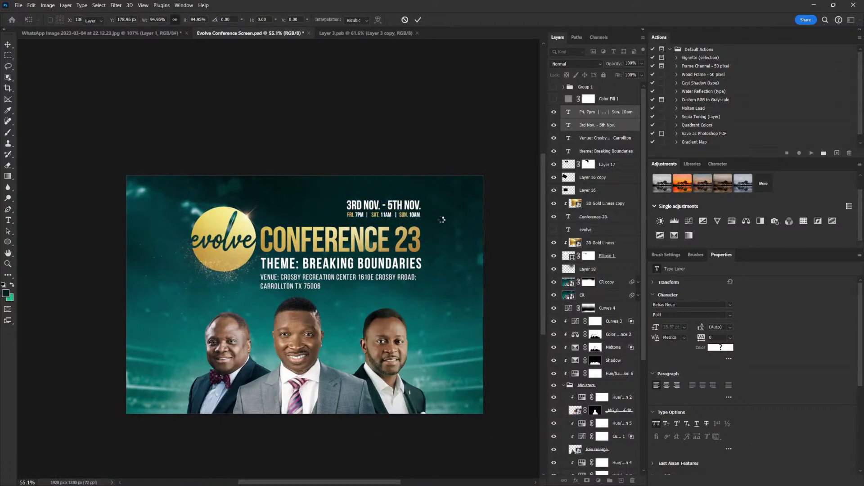
pyautogui.scroll(1, 448, 209)
# Reposition the Layer 18 artwork and move the 3rd Nov. - 5th Nov. date line up and left
pyautogui.keyDown('ctrl'); pyautogui.click(449, 209); pyautogui.keyUp('ctrl')
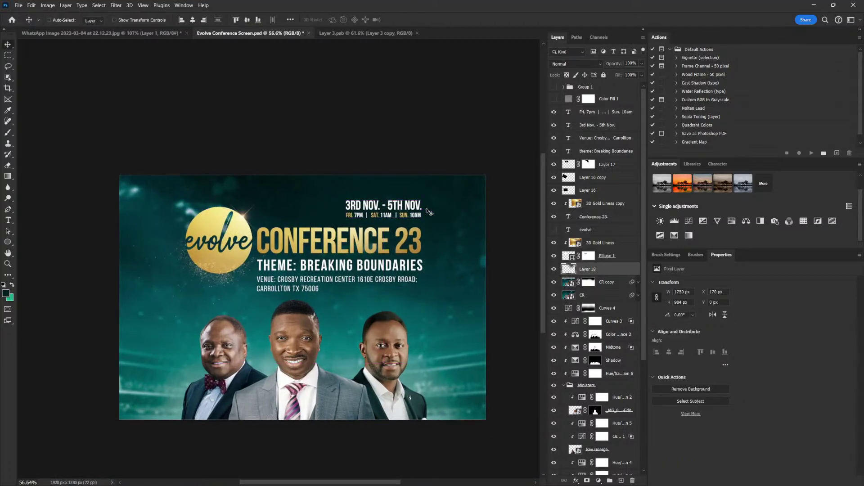
pyautogui.moveTo(403, 212); pyautogui.dragTo(524, 248)
pyautogui.click(599, 121)
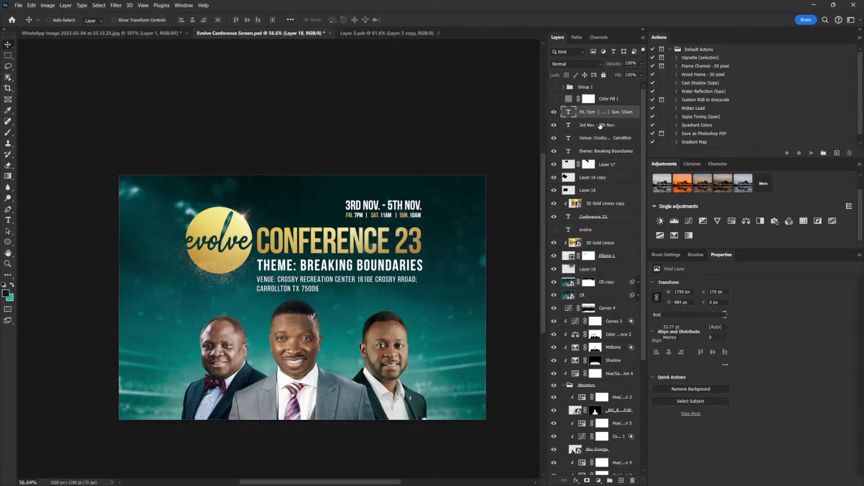
pyautogui.moveTo(416, 215); pyautogui.dragTo(384, 197)
pyautogui.keyDown('shift'); pyautogui.click(608, 112); pyautogui.keyUp('shift')
pyautogui.hotkey('ctrl', 't')
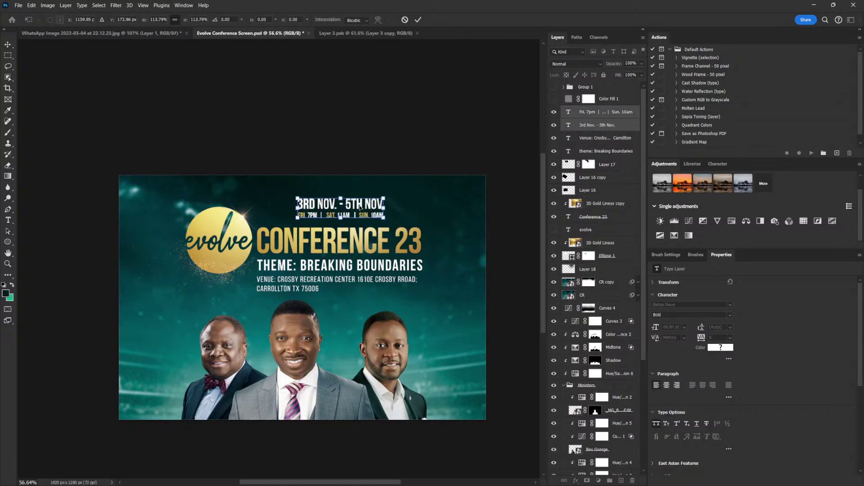
pyautogui.press('Return')
# Centre-align the venue text lines and place them centred under the theme line
pyautogui.rightClick(324, 285)
pyautogui.rightClick(304, 280)
pyautogui.click(351, 285)
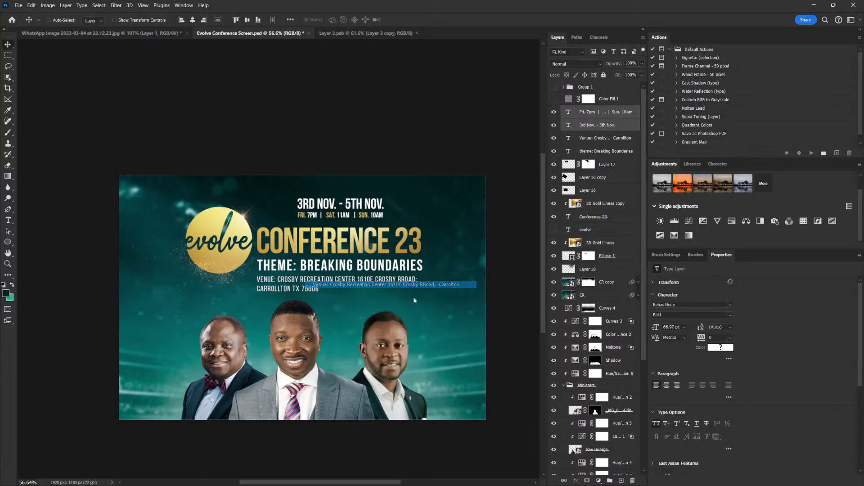
pyautogui.click(669, 385)
pyautogui.moveTo(264, 295); pyautogui.dragTo(346, 296)
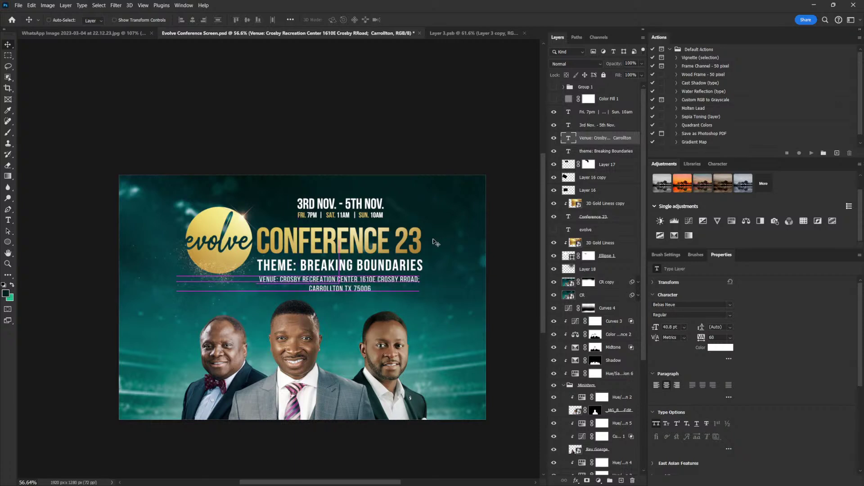
pyautogui.hscroll(-3, 335, 260)
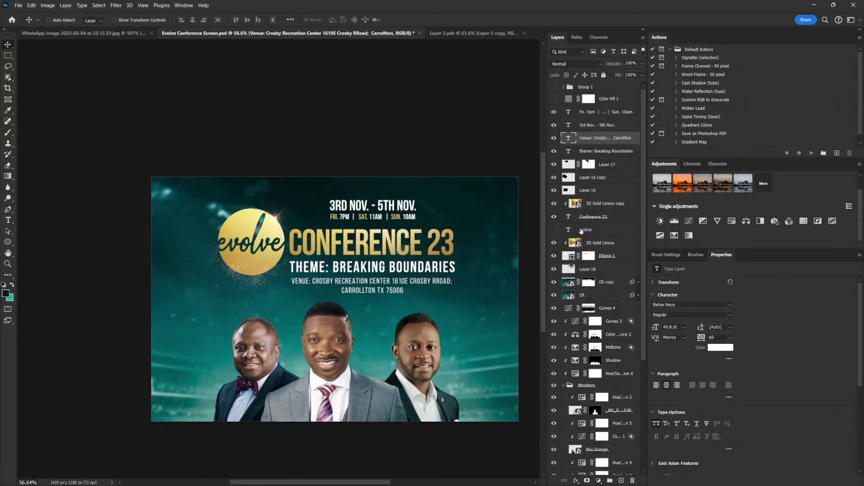
pyautogui.click(604, 283)
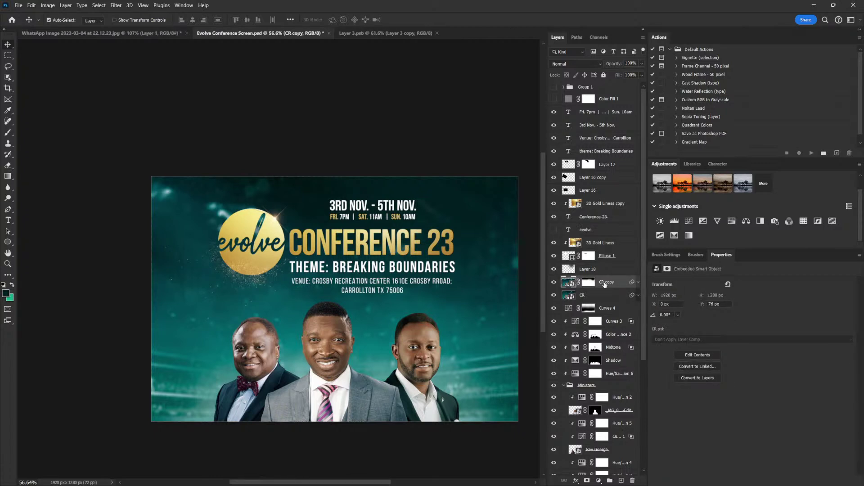
# Shrink the CR copy background to about 91% and move it 15 px down
pyautogui.hotkey('ctrl', 't')
pyautogui.click(464, 194)
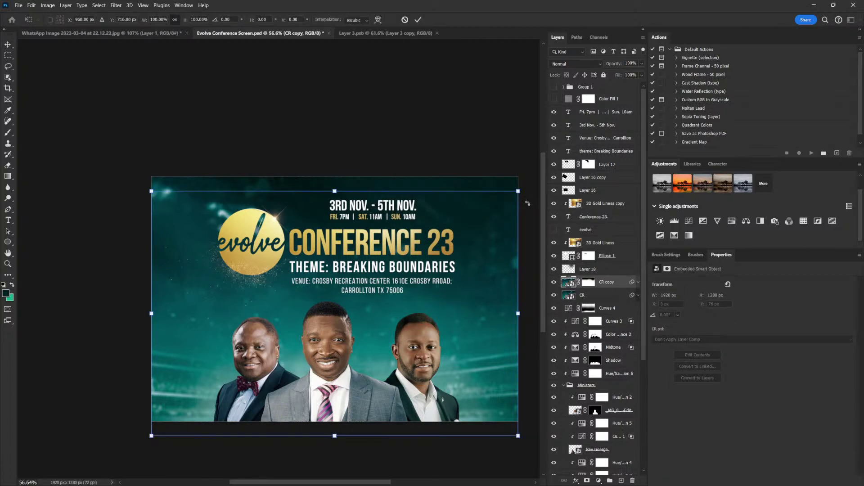
pyautogui.moveTo(519, 193); pyautogui.dragTo(501, 203)
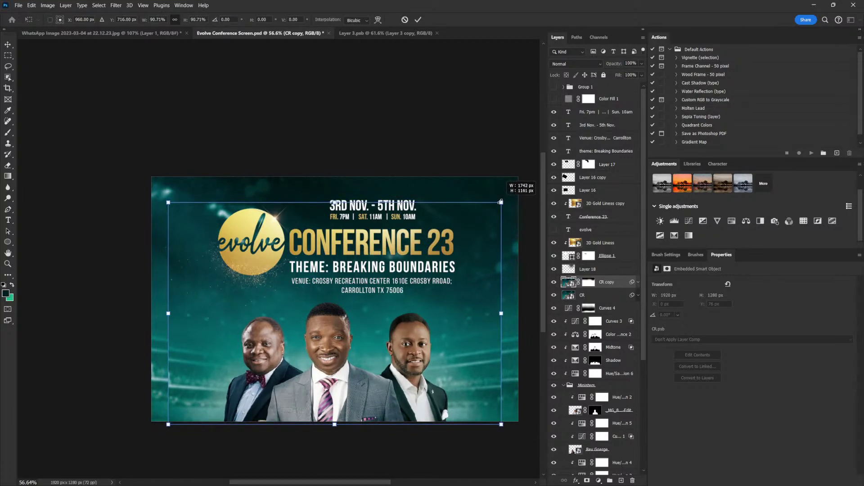
pyautogui.press('Return')
pyautogui.moveTo(437, 340); pyautogui.dragTo(438, 355)
# Target the CR copy layer mask with a soft brush reduced to size 300
pyautogui.click(589, 282)
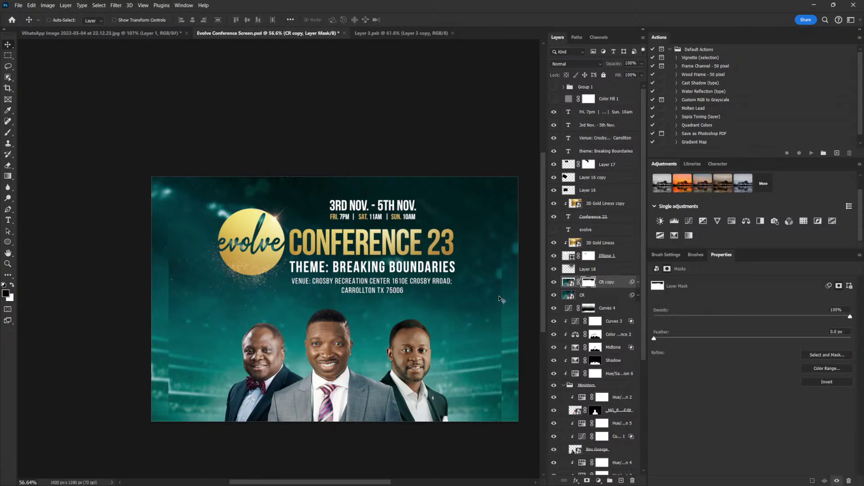
pyautogui.press('b')
pyautogui.press('[')
pyautogui.press('[')
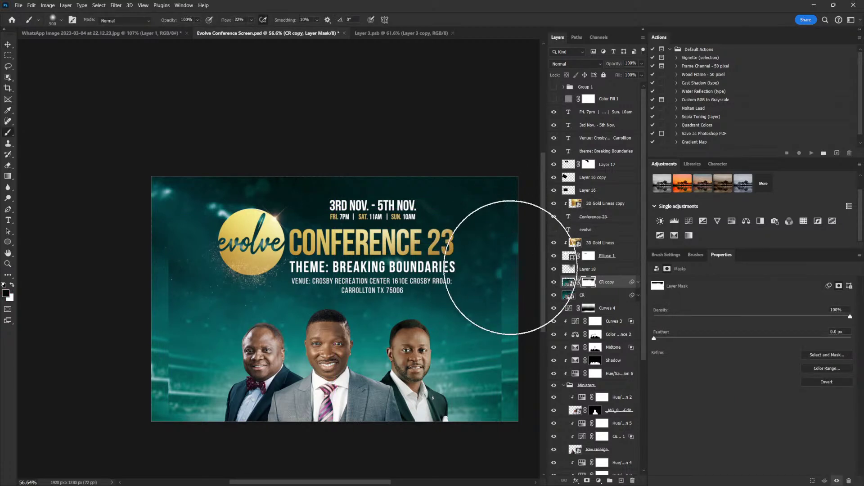
pyautogui.press('[')
pyautogui.press('[')
pyautogui.press('[')
pyautogui.press('[')
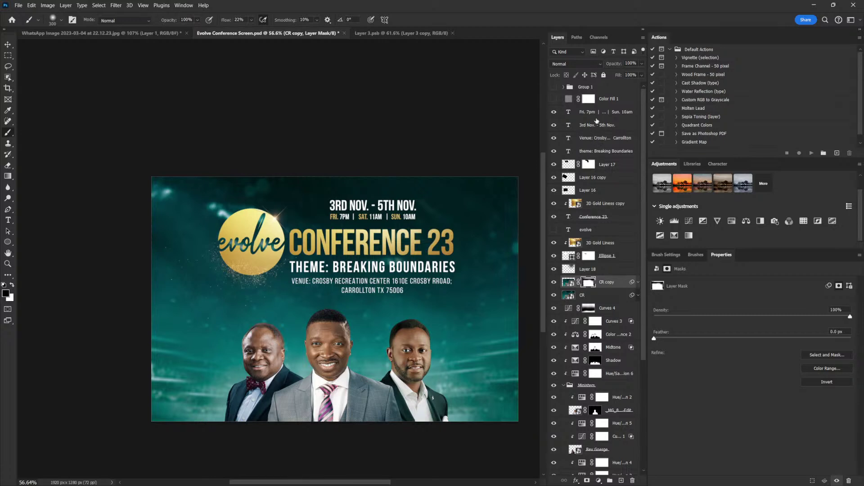
pyautogui.click(597, 116)
# Group the title, date and logo layers, then move the group about 15 px down and slightly left
pyautogui.keyDown('shift'); pyautogui.click(607, 256); pyautogui.keyUp('shift')
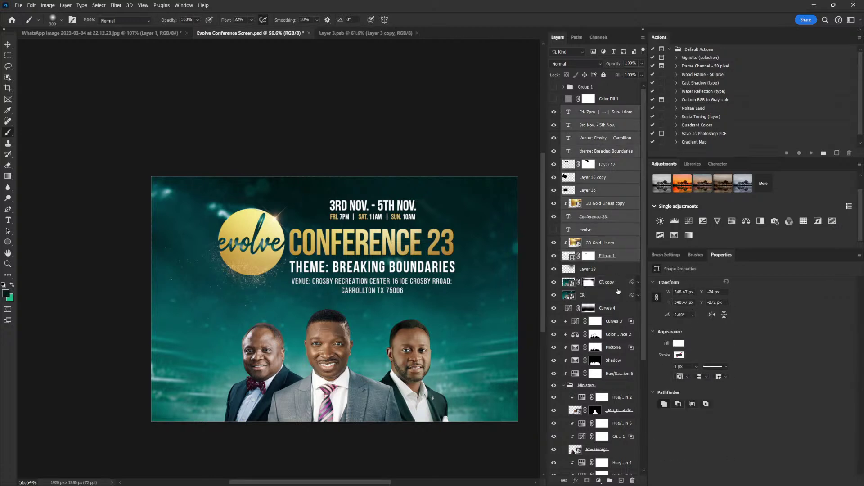
pyautogui.hotkey('ctrl', 'g')
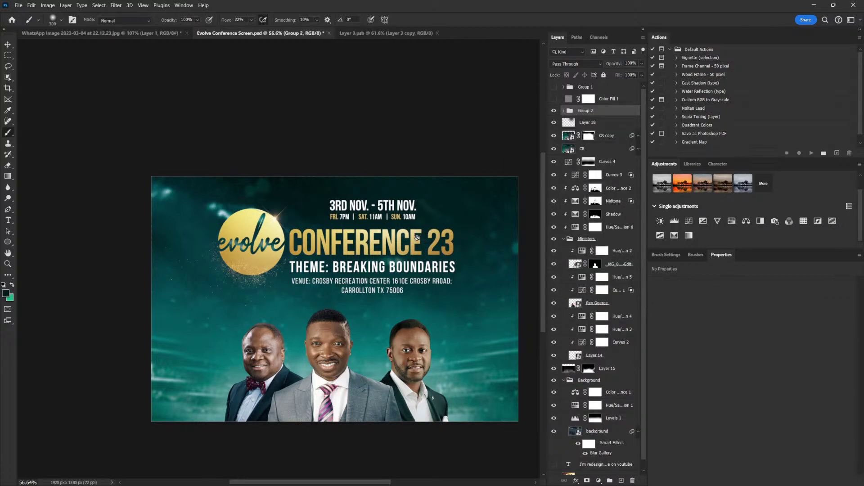
pyautogui.click(450, 269)
pyautogui.press('Return')
pyautogui.press('v')
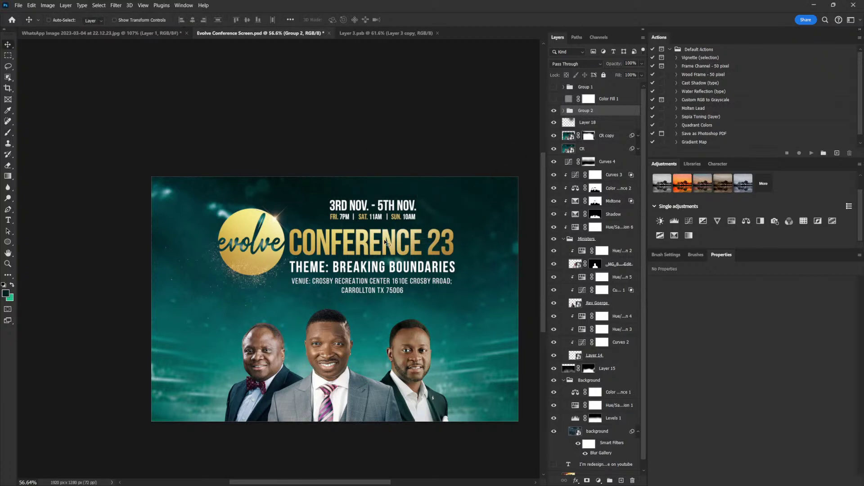
pyautogui.moveTo(423, 242); pyautogui.dragTo(423, 248)
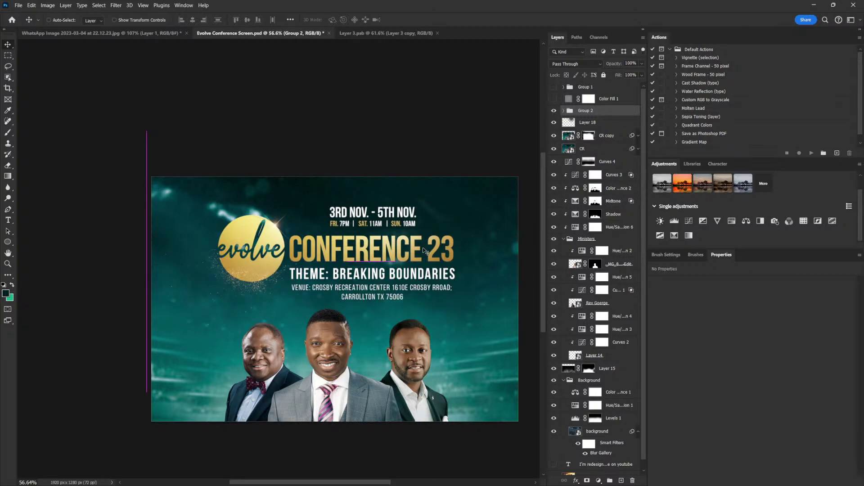
pyautogui.moveTo(448, 275); pyautogui.dragTo(445, 275)
# Enlarge the title group slightly to about 102% and shift it about 9 px left
pyautogui.hotkey('ctrl', 't')
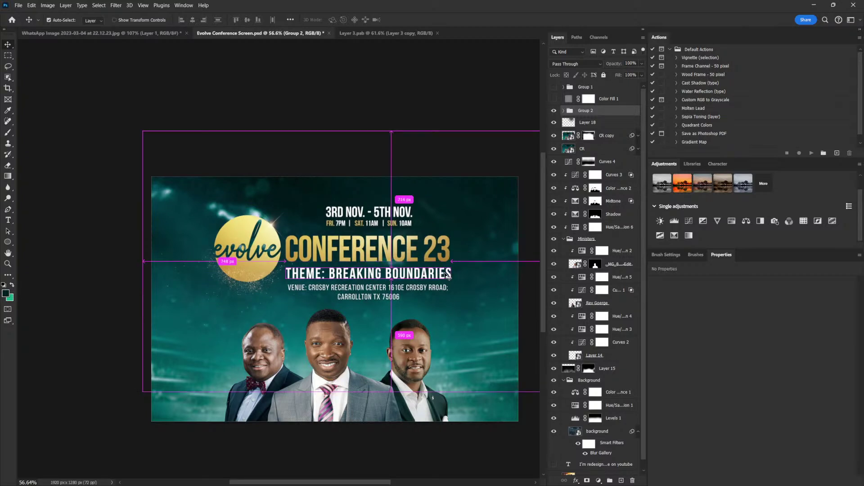
pyautogui.moveTo(143, 131); pyautogui.dragTo(137, 128)
pyautogui.press('Return')
pyautogui.moveTo(420, 268); pyautogui.dragTo(415, 268)
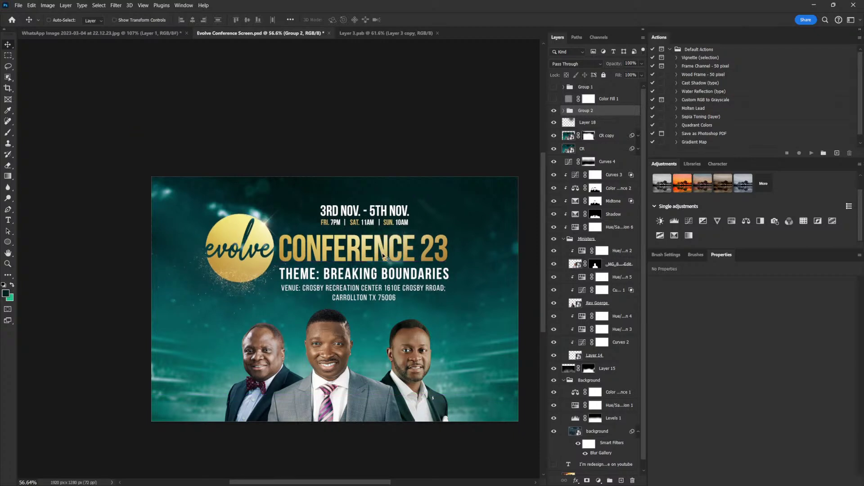
# Pick the venue text layer from the canvas layer list under the venue line
pyautogui.rightClick(374, 239)
pyautogui.rightClick(340, 265)
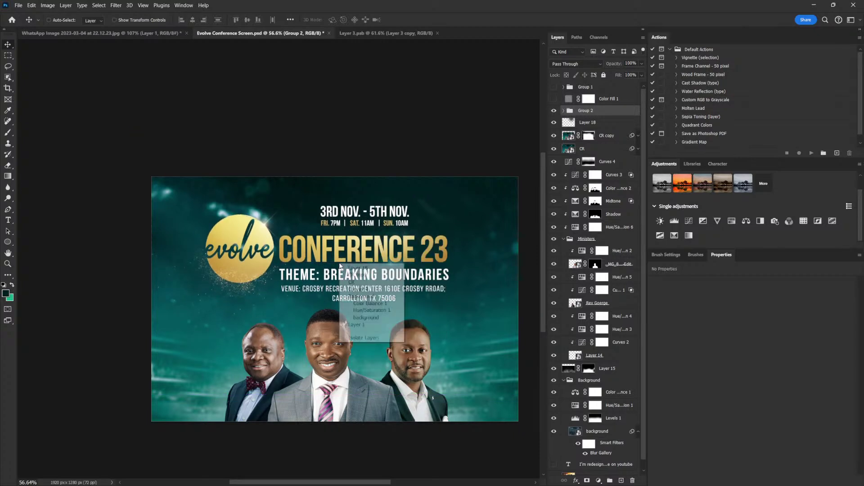
pyautogui.click(322, 275)
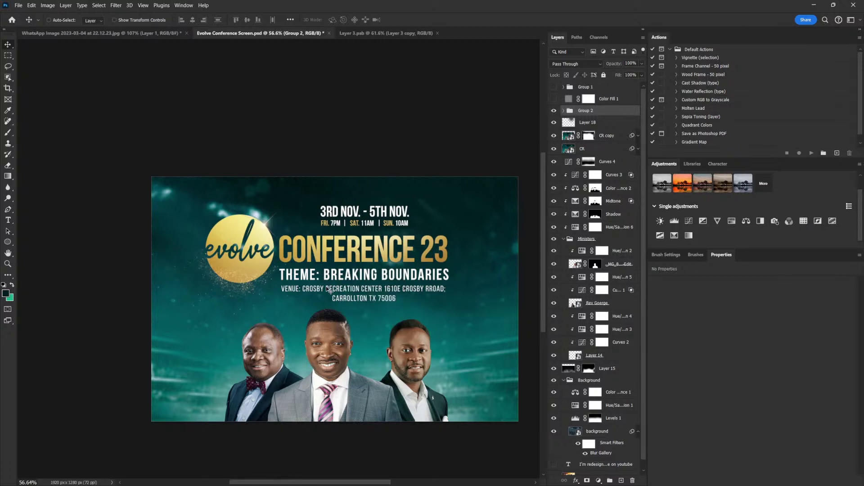
pyautogui.rightClick(327, 288)
pyautogui.click(363, 298)
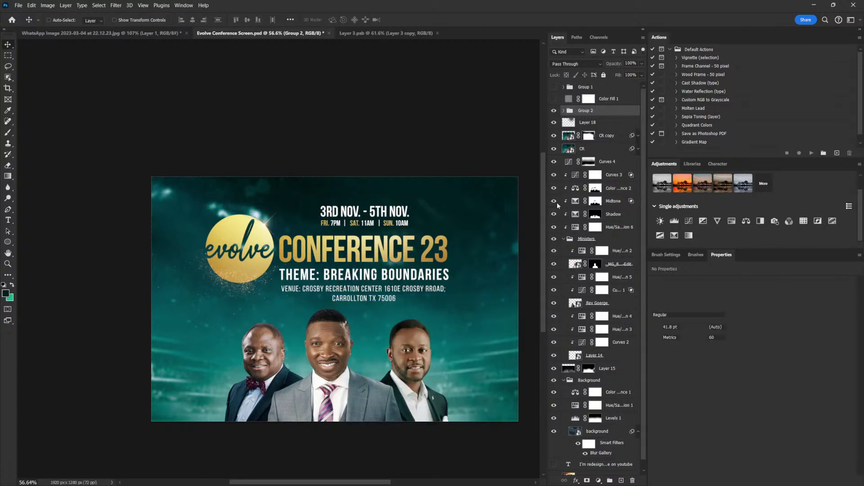
# Recolour the word VENUE in the venue line to light gold f1e0a3
pyautogui.doubleClick(576, 150)
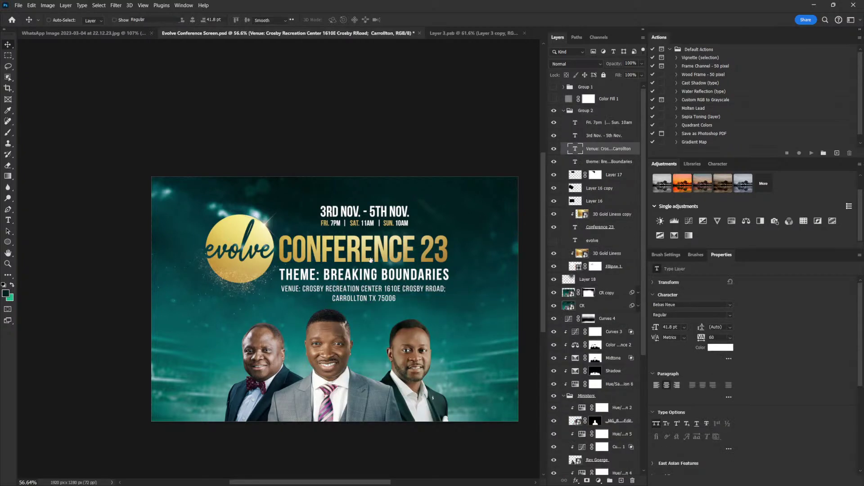
pyautogui.click(298, 288)
pyautogui.doubleClick(291, 288)
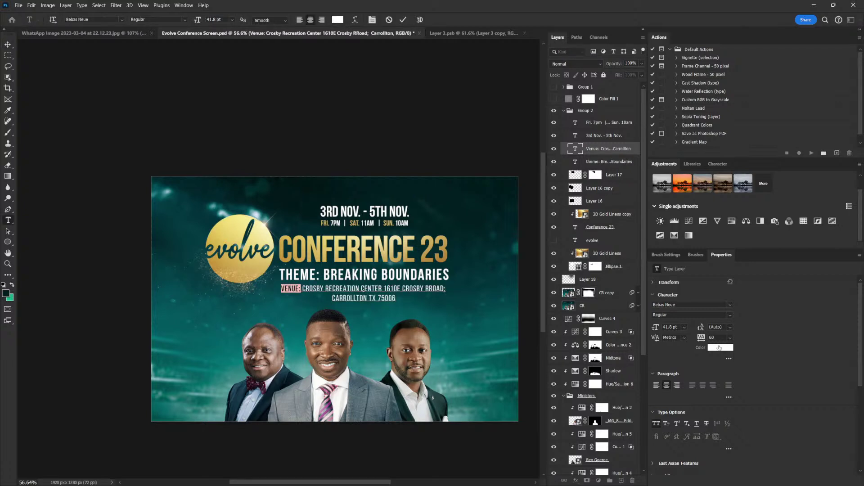
pyautogui.click(719, 347)
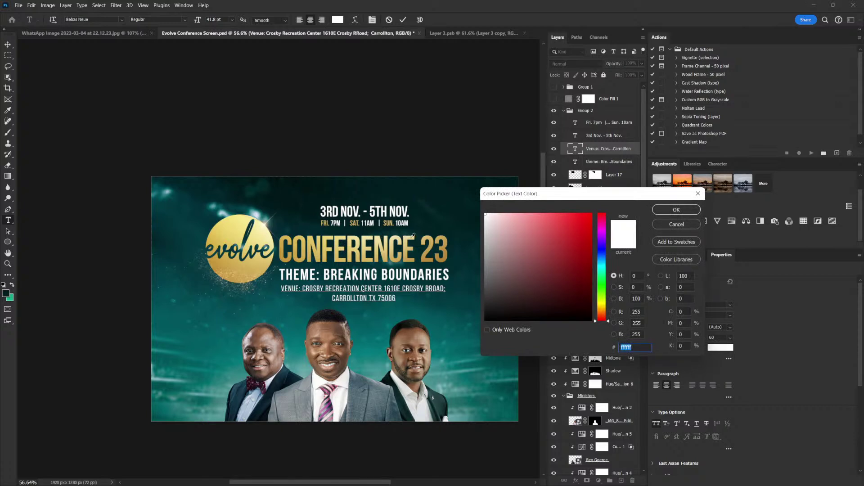
pyautogui.click(427, 236)
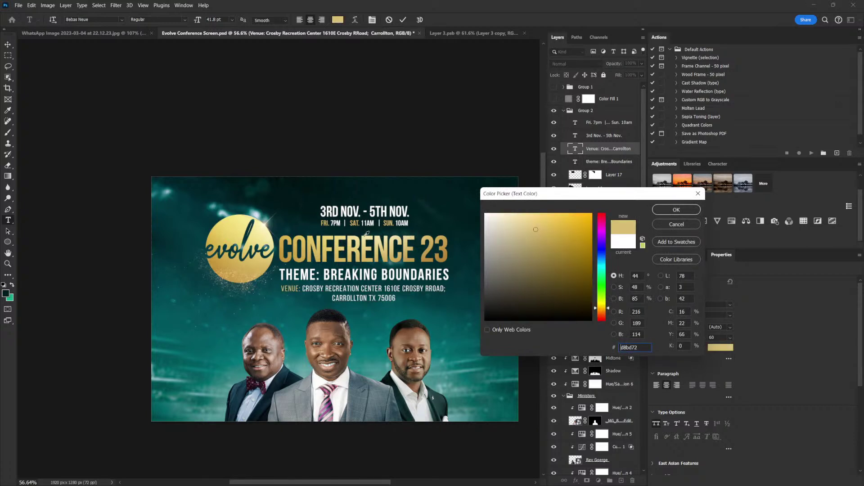
pyautogui.write('f1e0a3')
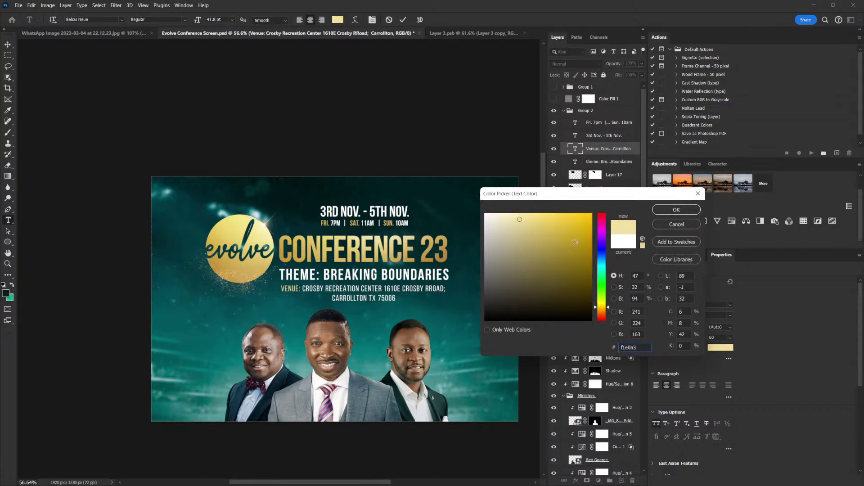
pyautogui.click(676, 209)
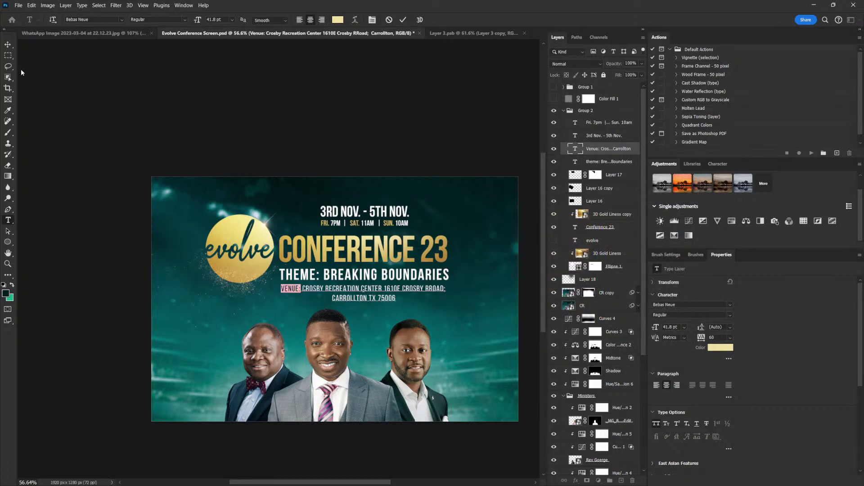
pyautogui.hotkey('ctrl', 'Return')
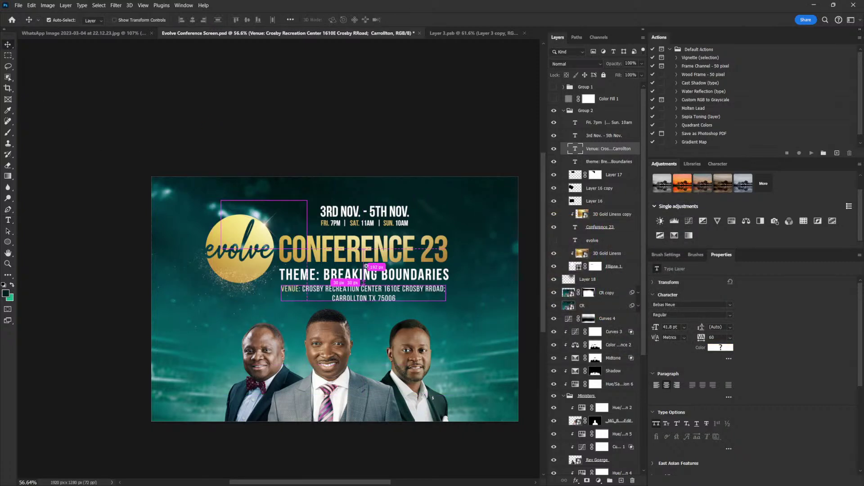
pyautogui.scroll(-2, 345, 252)
pyautogui.hscroll(-2, 344, 251)
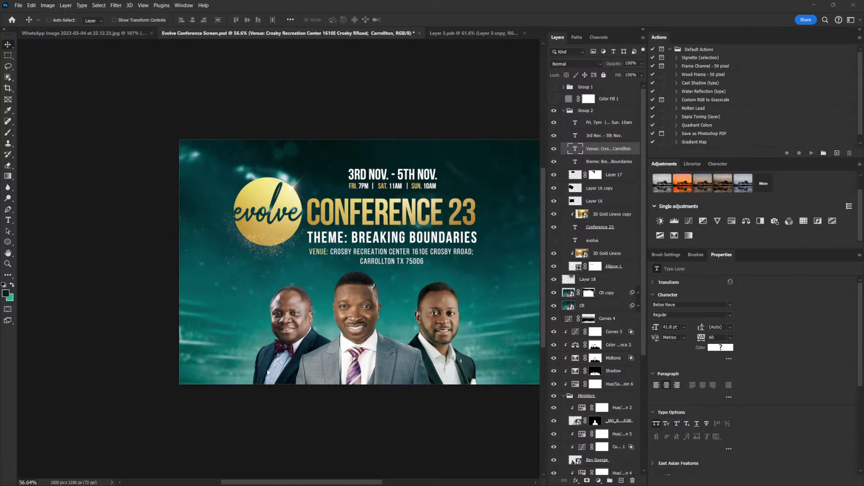
pyautogui.click(8, 221)
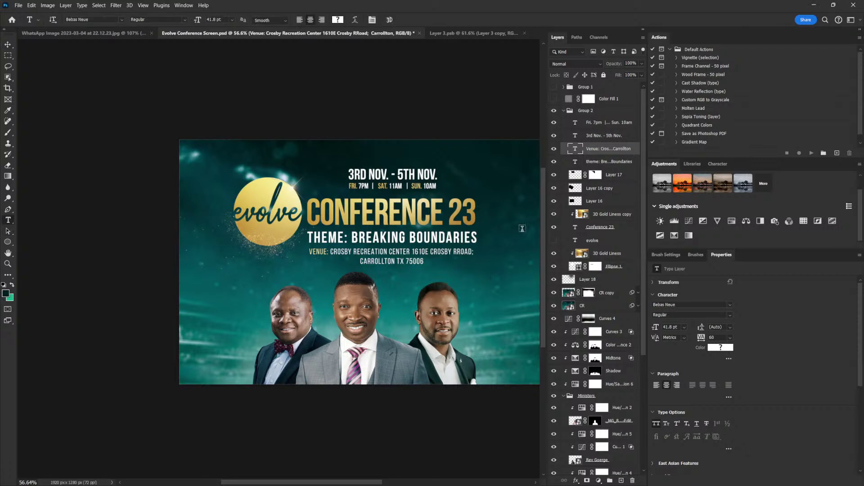
# Add a text block near the left minister with his surname in white ffffff
pyautogui.click(594, 119)
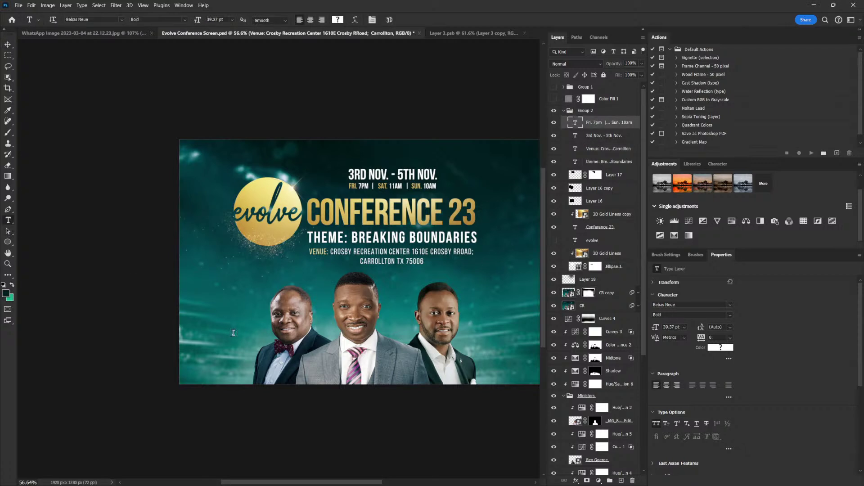
pyautogui.click(233, 334)
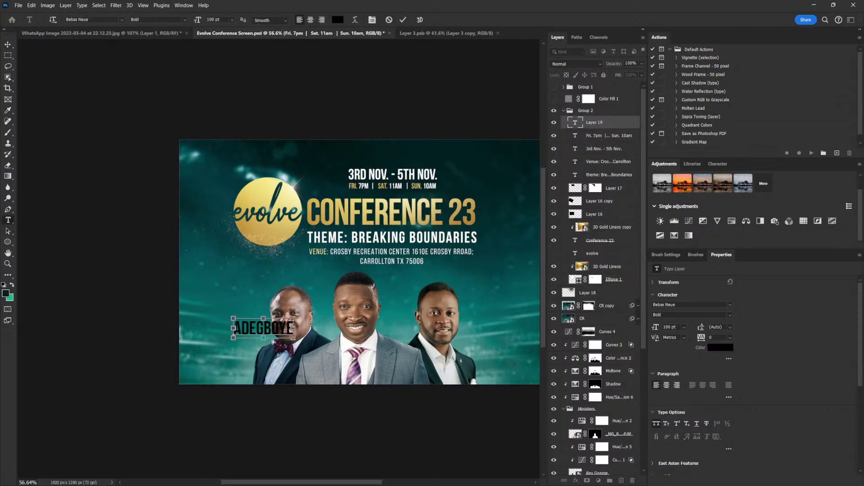
pyautogui.hotkey('ctrl', 'a')
pyautogui.click(726, 349)
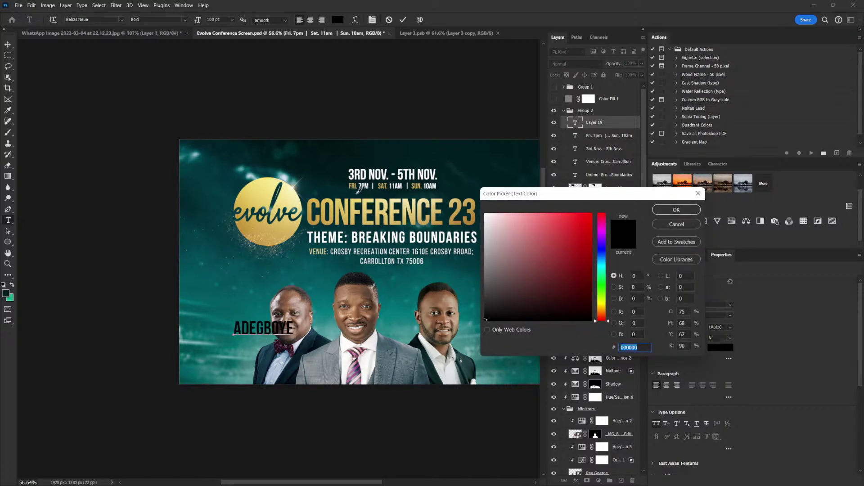
pyautogui.write('ffffff')
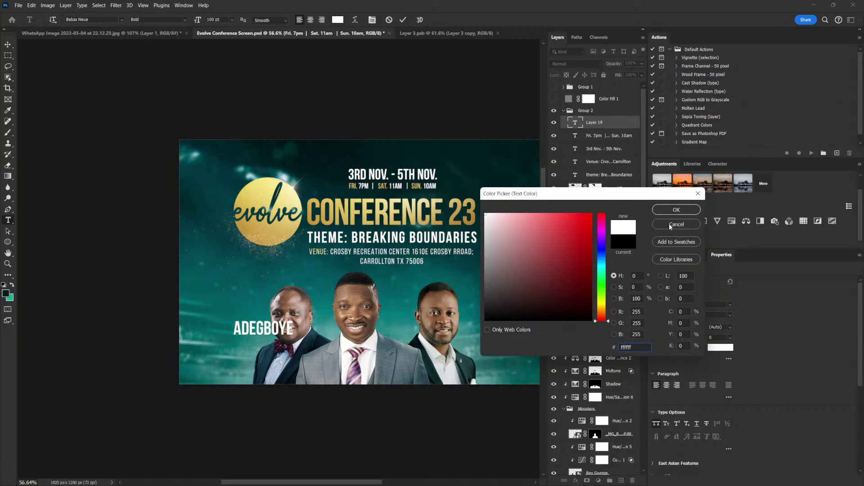
pyautogui.click(675, 210)
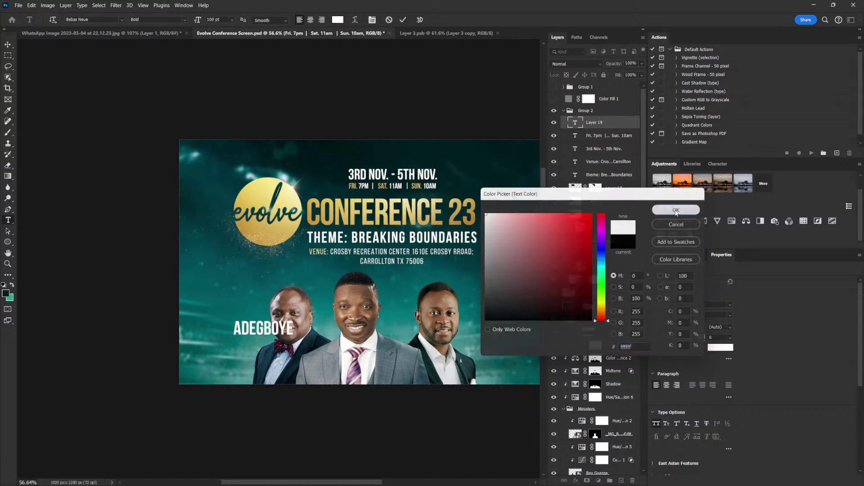
pyautogui.click(8, 47)
# Scale the surname down and move it to the flyer's lower left
pyautogui.hotkey('ctrl', 't')
pyautogui.moveTo(291, 318); pyautogui.dragTo(230, 355)
pyautogui.press('Return')
pyautogui.hotkey('ctrl', 't')
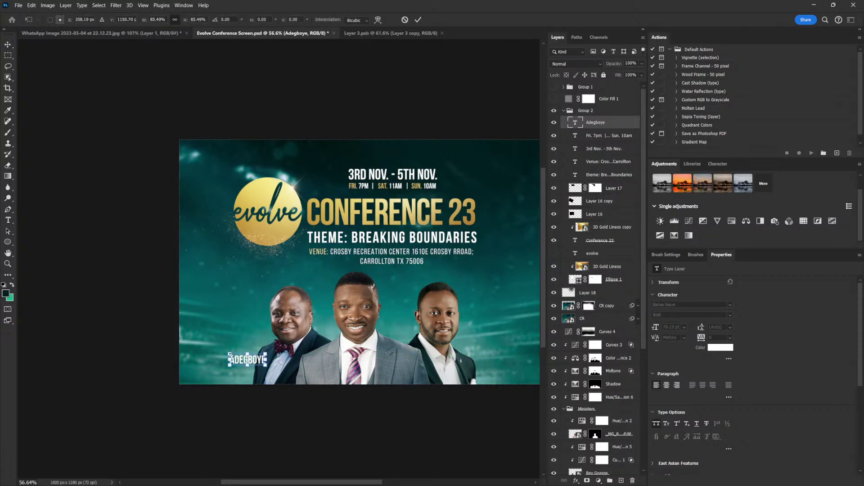
pyautogui.press('Return')
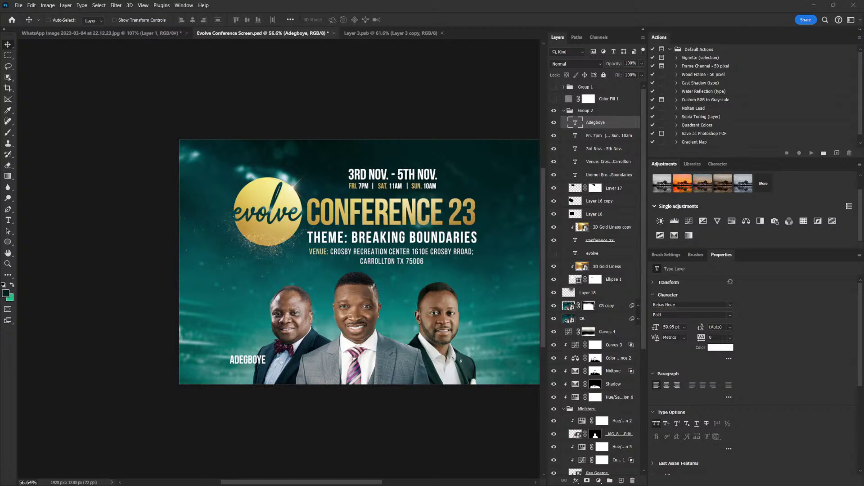
pyautogui.press('ctrl')
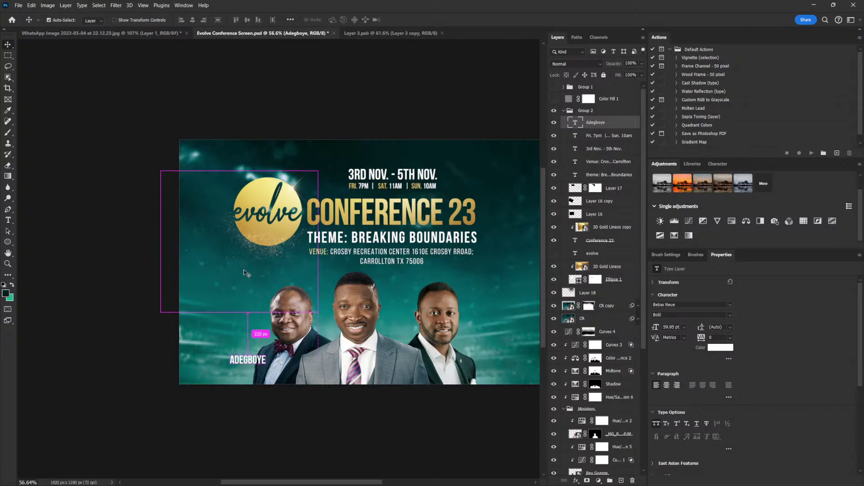
# Add the minister's title and first name above the surname, scaled to about a third
pyautogui.click(8, 221)
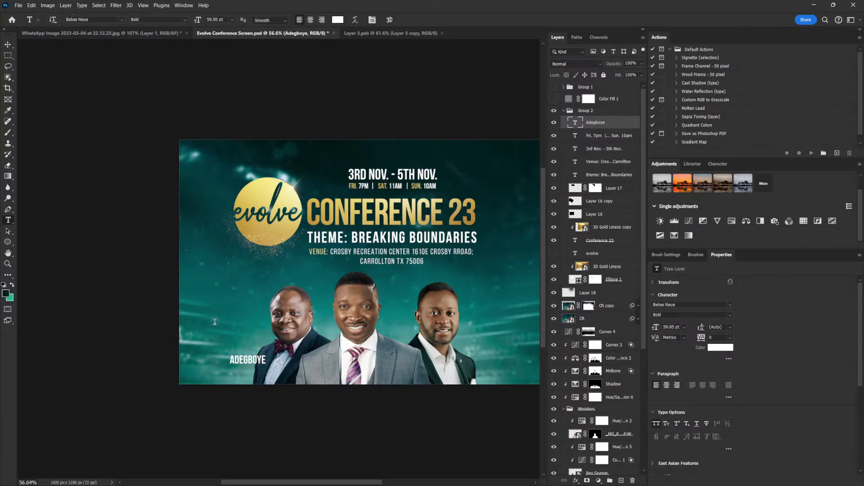
pyautogui.click(214, 321)
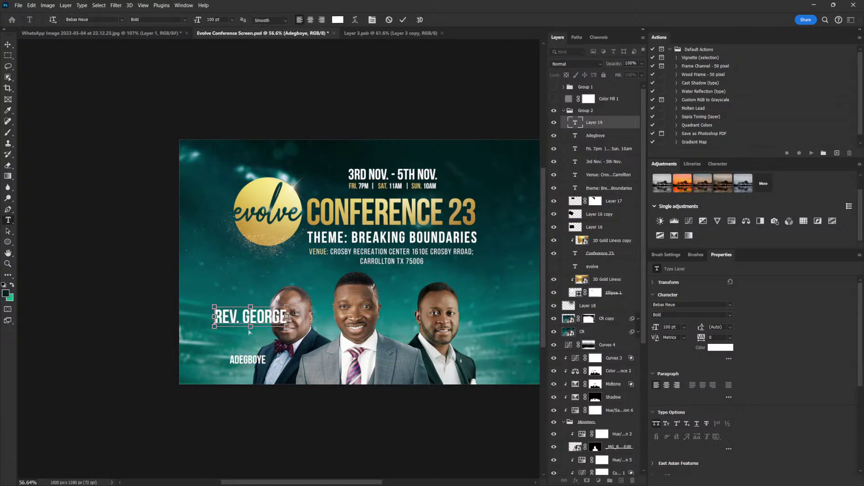
pyautogui.hotkey('ctrl', 'Return')
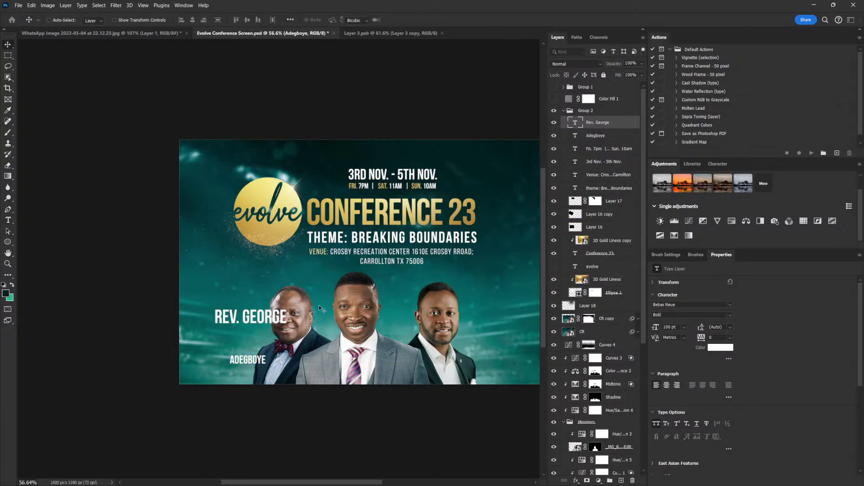
pyautogui.moveTo(288, 306); pyautogui.dragTo(243, 353)
pyautogui.press('Return')
pyautogui.press('Up')
pyautogui.press('Up')
pyautogui.press('Up')
pyautogui.press('Right')
pyautogui.press('Right')
pyautogui.press('Right')
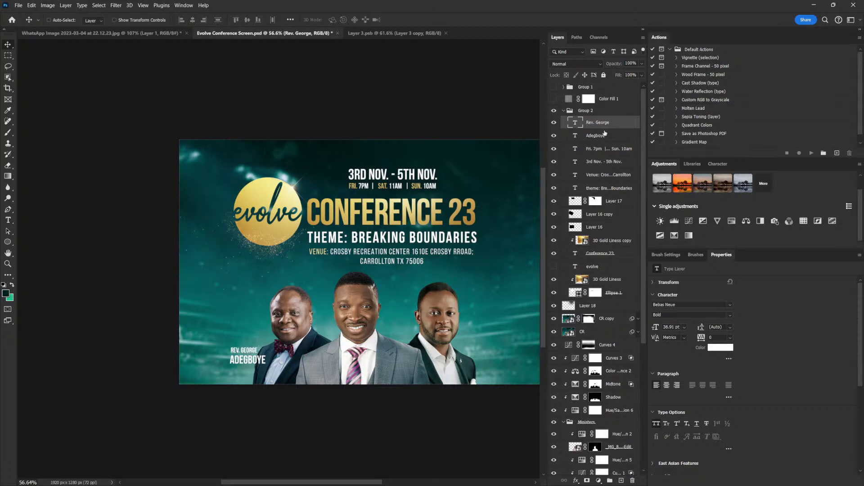
# Left-align the two name lines and duplicate them to the right, then lower both sets
pyautogui.click(604, 135)
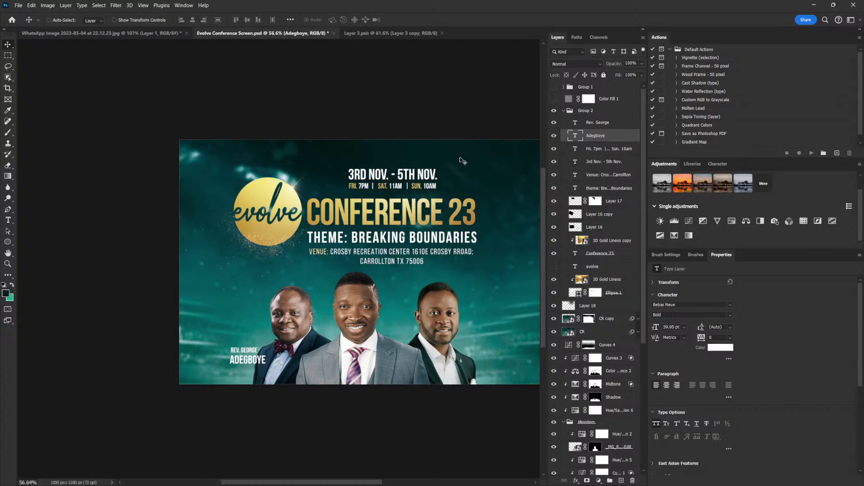
pyautogui.keyDown('shift'); pyautogui.click(606, 122); pyautogui.keyUp('shift')
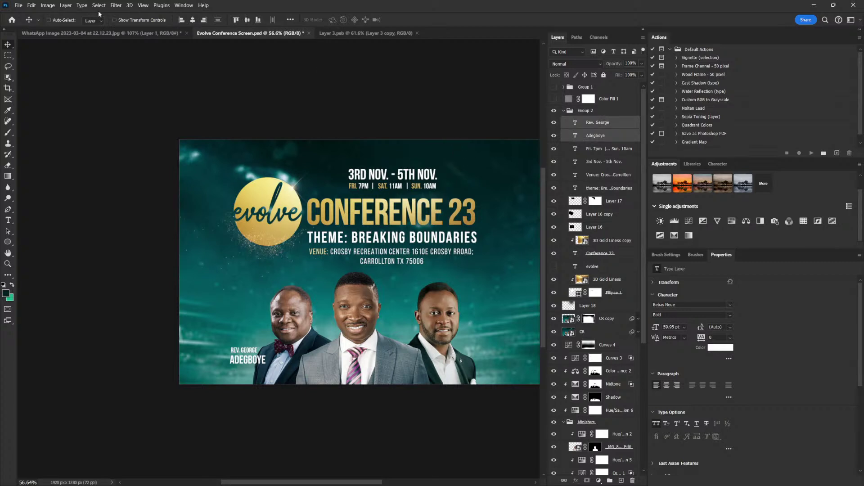
pyautogui.click(182, 20)
pyautogui.moveTo(270, 366); pyautogui.dragTo(415, 365)
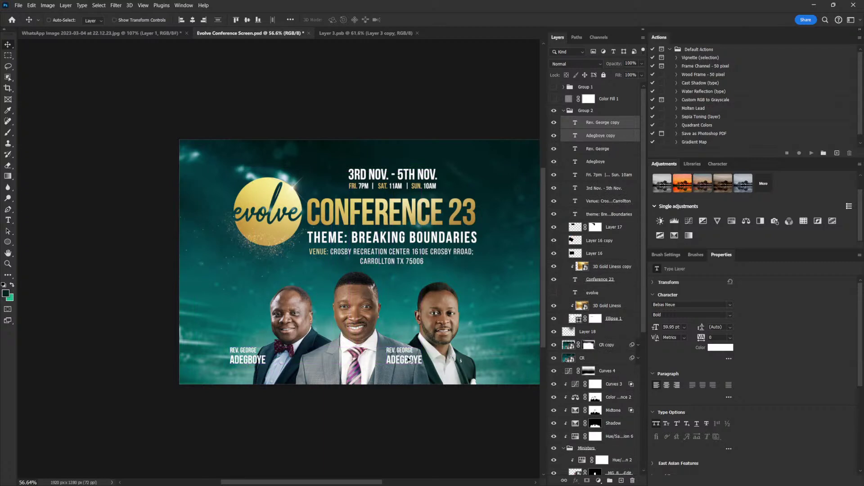
pyautogui.hotkey('alt', 'shift', '[')
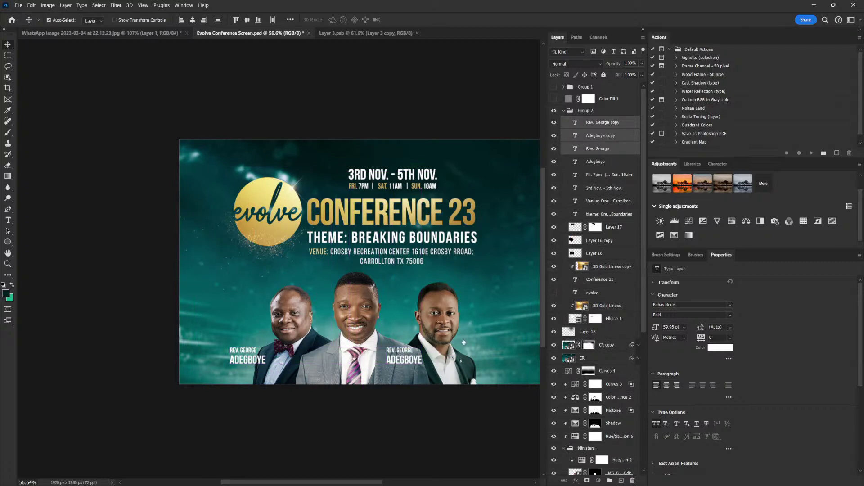
pyautogui.hotkey('alt', 'shift', '[')
pyautogui.moveTo(419, 364); pyautogui.dragTo(419, 367)
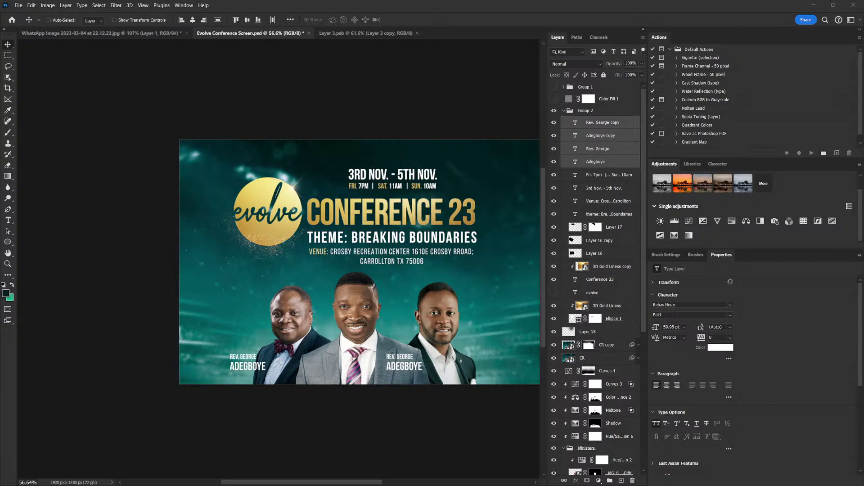
# Retype the copied surname line with the second minister's surname
pyautogui.click(605, 125)
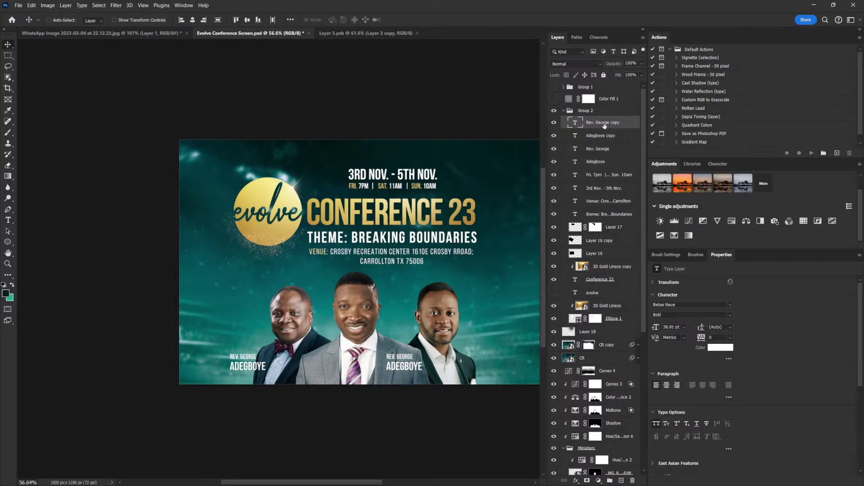
pyautogui.click(574, 135)
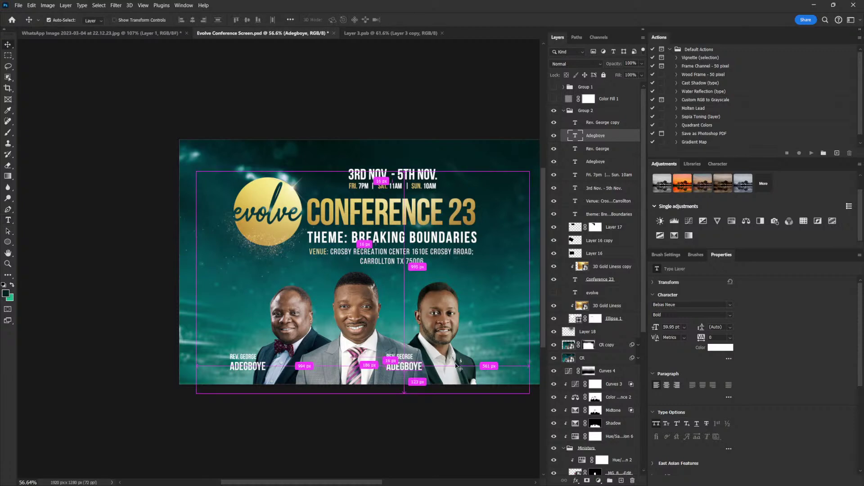
pyautogui.doubleClick(575, 136)
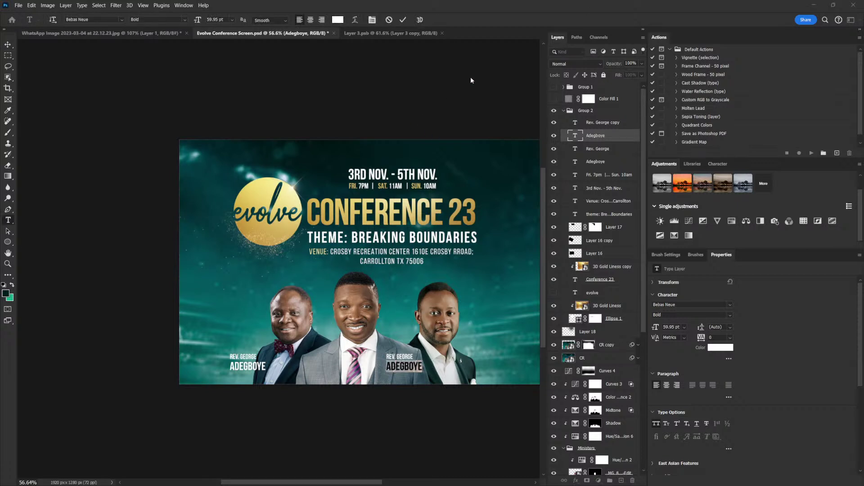
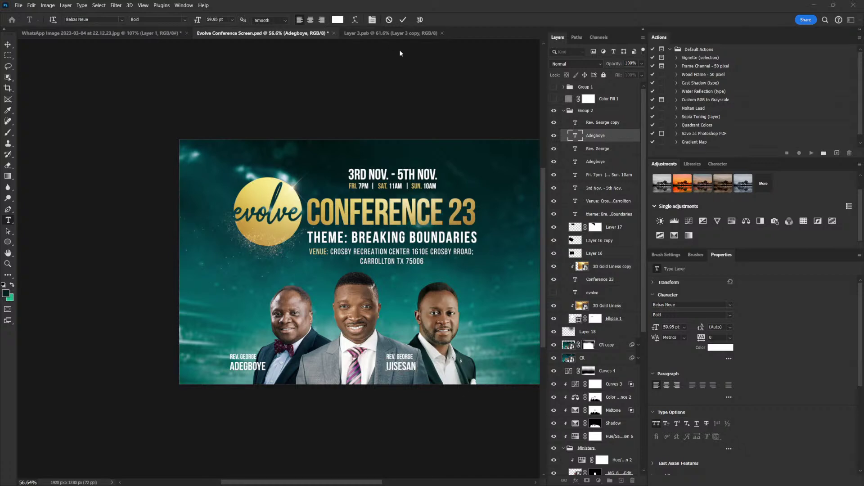
pyautogui.click(577, 124)
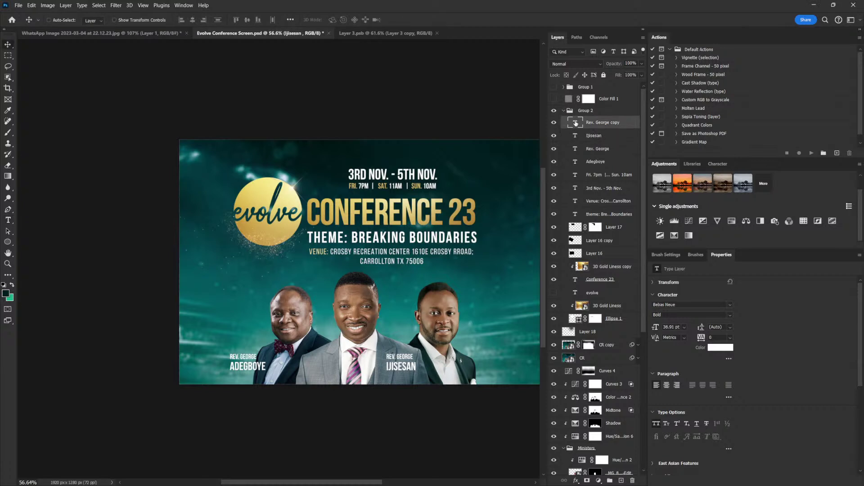
# Change the copied title line to the second minister's title and name, then reposition the labels
pyautogui.click(413, 357)
pyautogui.hotkey('ctrl', 'a')
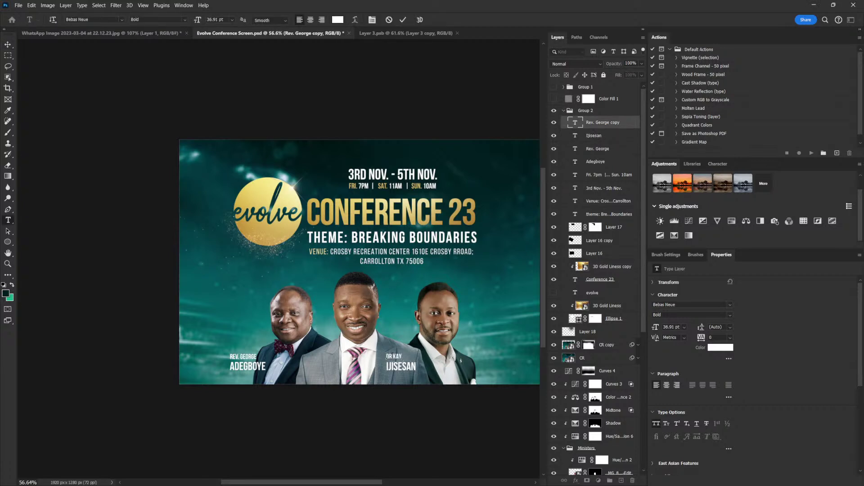
pyautogui.click(9, 44)
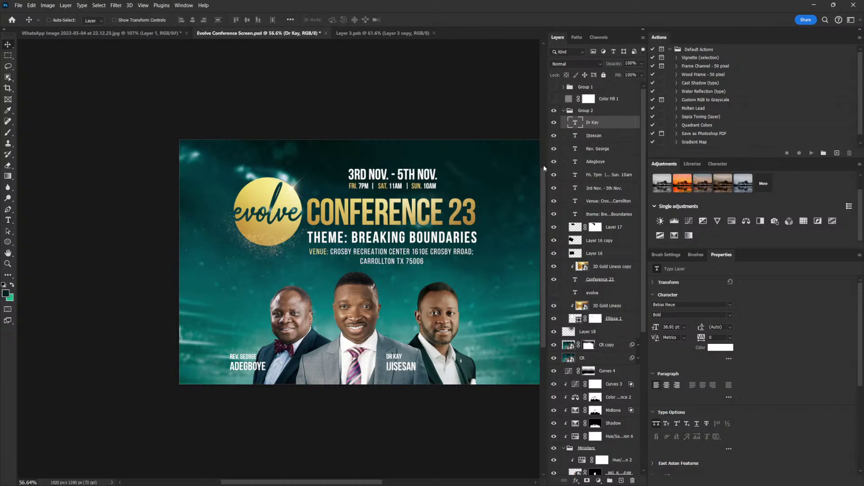
pyautogui.keyDown('ctrl'); pyautogui.click(606, 151); pyautogui.keyUp('ctrl')
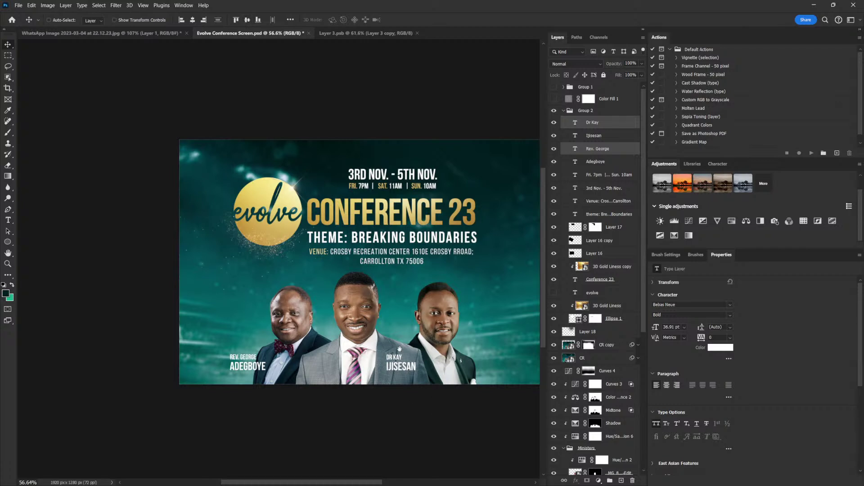
pyautogui.moveTo(399, 349); pyautogui.dragTo(365, 319)
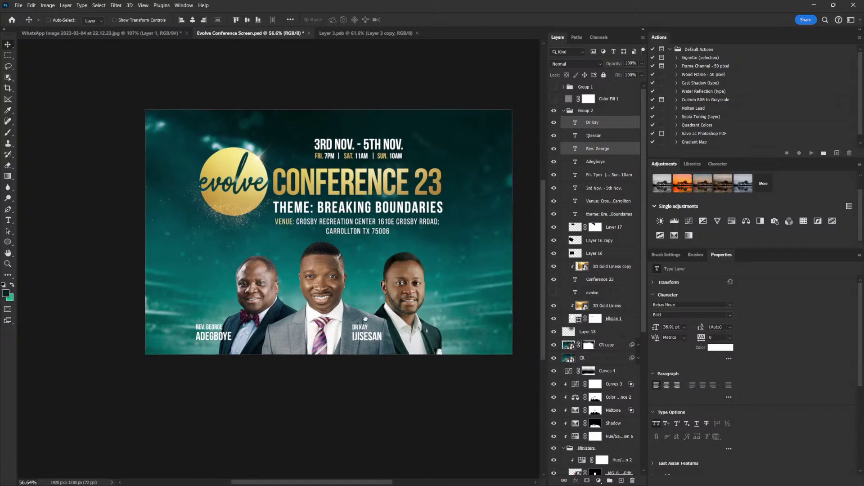
# Duplicate the second minister's label onto the right minister and retype its surname
pyautogui.click(594, 136)
pyautogui.keyDown('ctrl'); pyautogui.click(594, 123); pyautogui.keyUp('ctrl')
pyautogui.moveTo(368, 340); pyautogui.dragTo(452, 341)
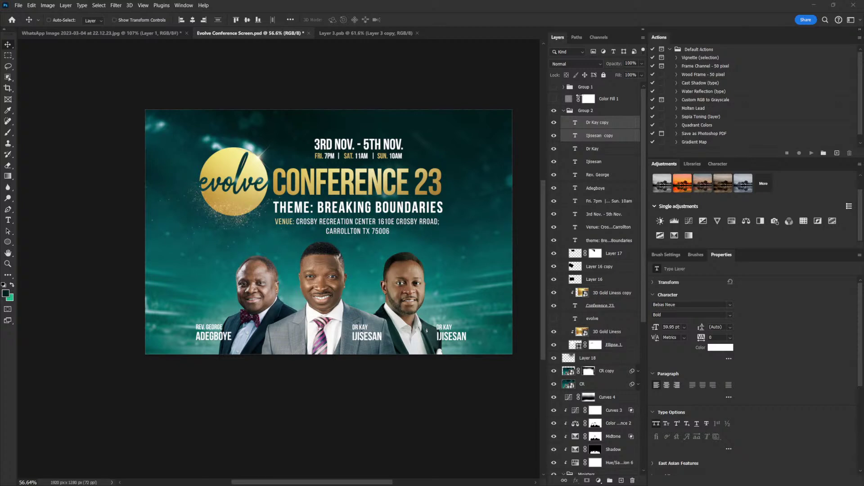
pyautogui.click(588, 136)
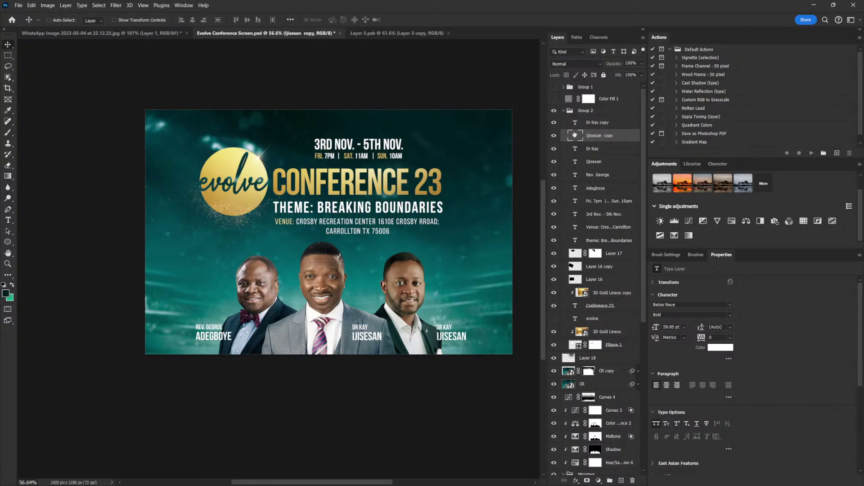
pyautogui.doubleClick(575, 134)
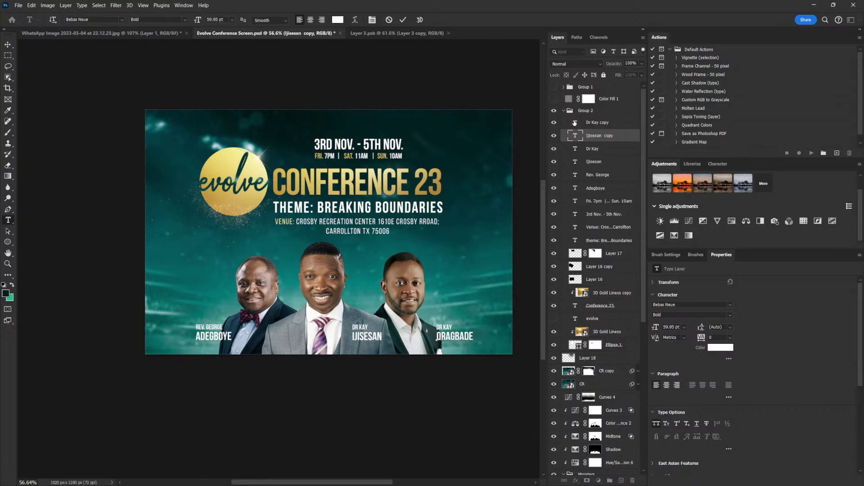
pyautogui.hotkey('ctrl', 'Return')
pyautogui.press('v')
# Change the copied title line to the third minister's title and first name
pyautogui.press('Return')
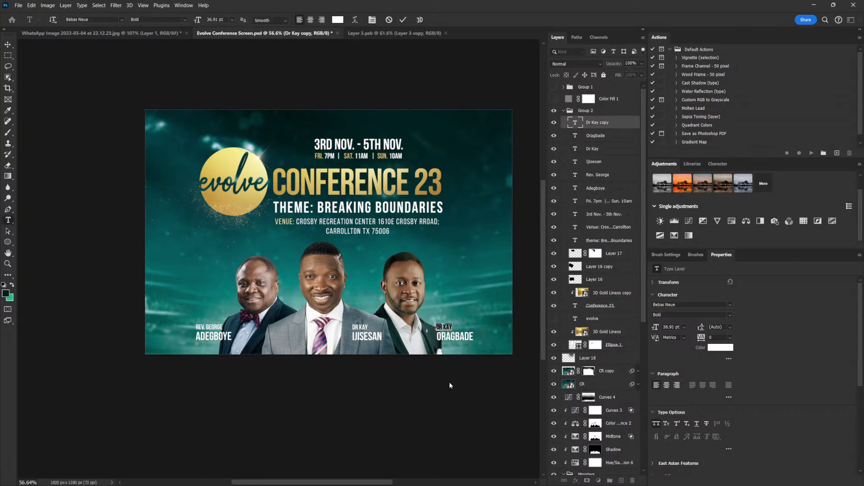
pyautogui.hotkey('ctrl', 'Return')
pyautogui.press('v')
pyautogui.hotkey('alt', 'shift', '[')
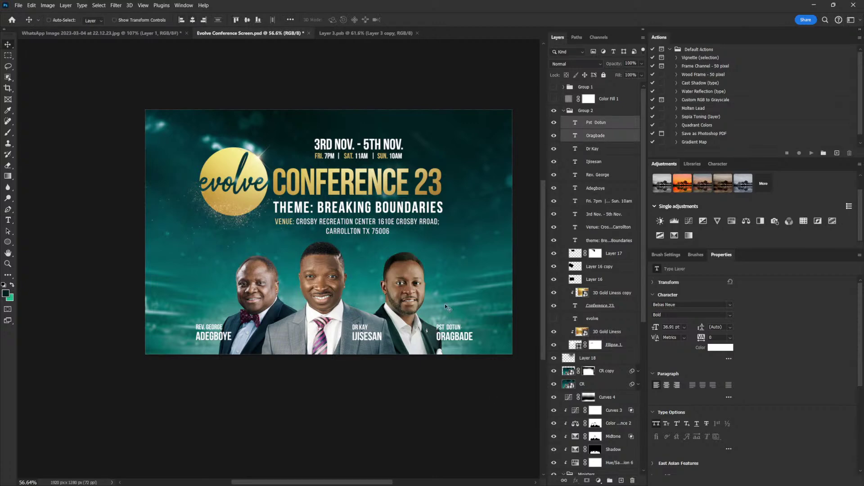
pyautogui.press('ctrl')
pyautogui.scroll(2, 334, 248)
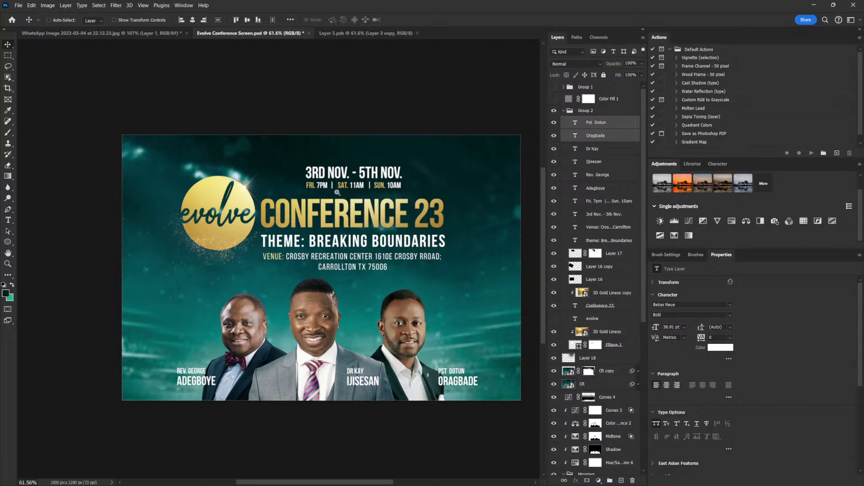
pyautogui.scroll(-1, 375, 149)
pyautogui.scroll(2, 375, 150)
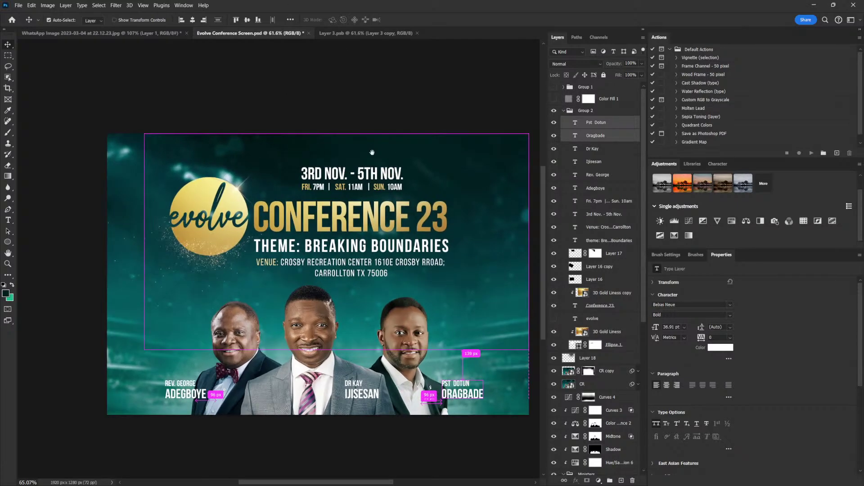
pyautogui.scroll(1, 311, 186)
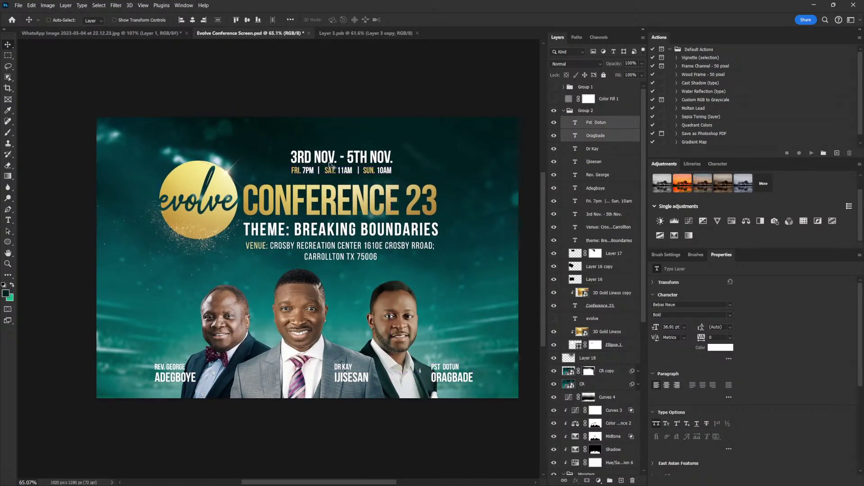
pyautogui.scroll(-1, 343, 197)
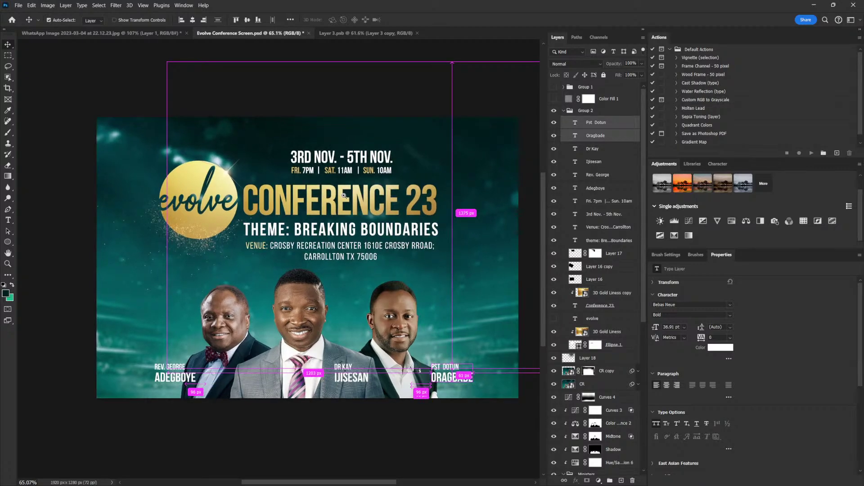
pyautogui.scroll(1, 333, 208)
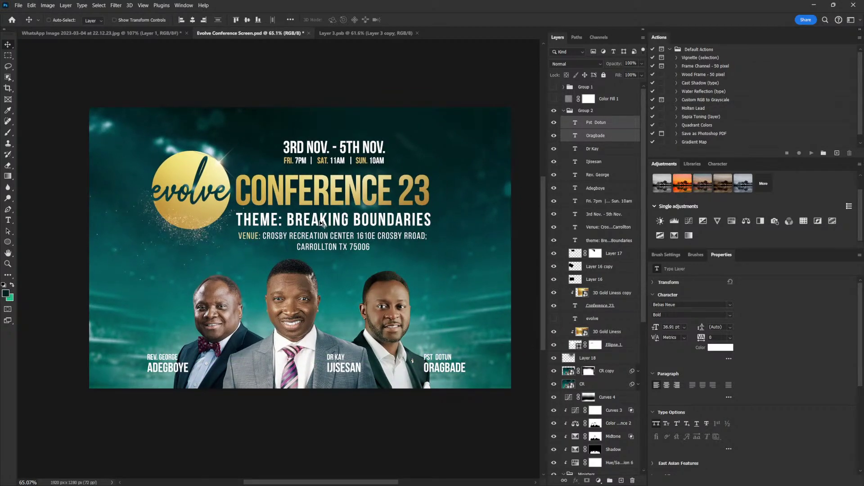
pyautogui.scroll(-1, 312, 270)
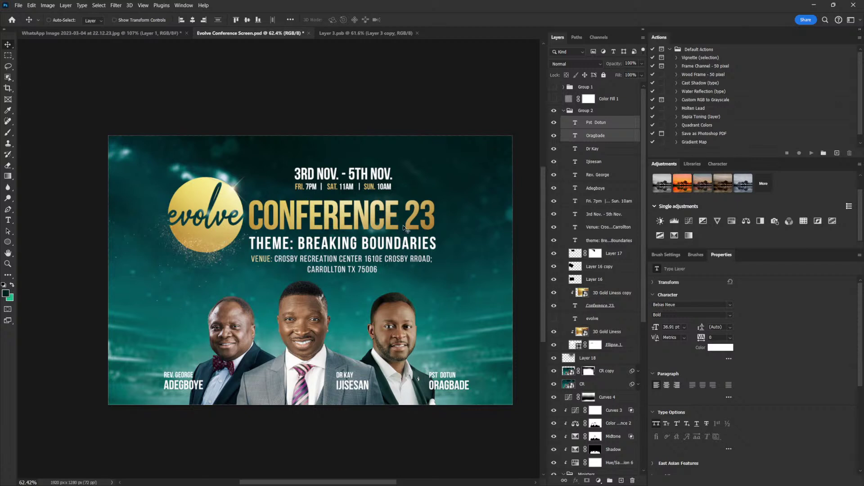
pyautogui.scroll(1, 377, 232)
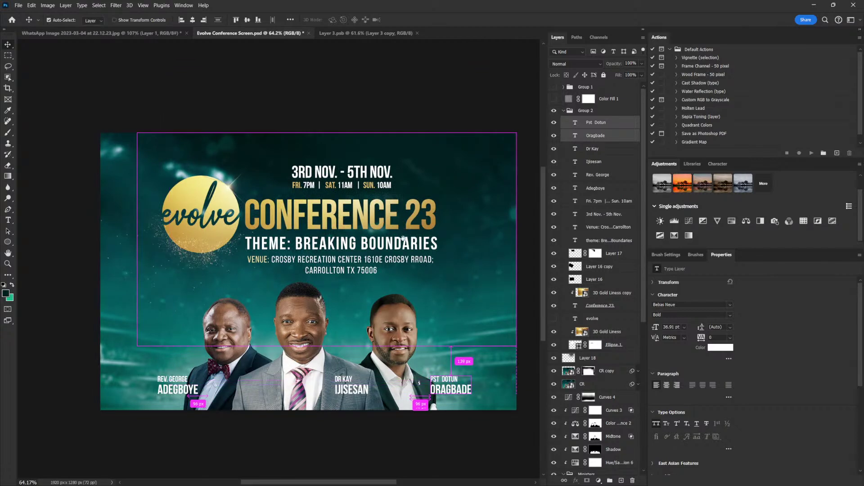
pyautogui.hscroll(1, 404, 237)
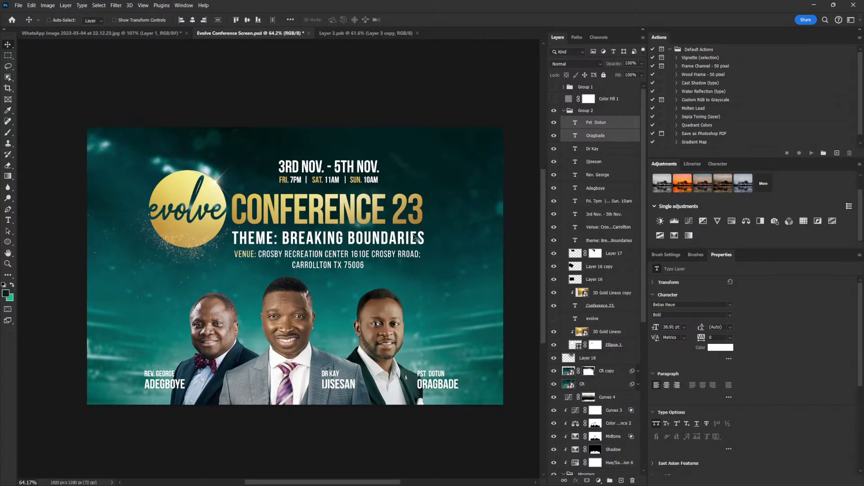
# Collapse Group 2 and add a Hue/Saturation layer on top with Saturation +10
pyautogui.click(564, 112)
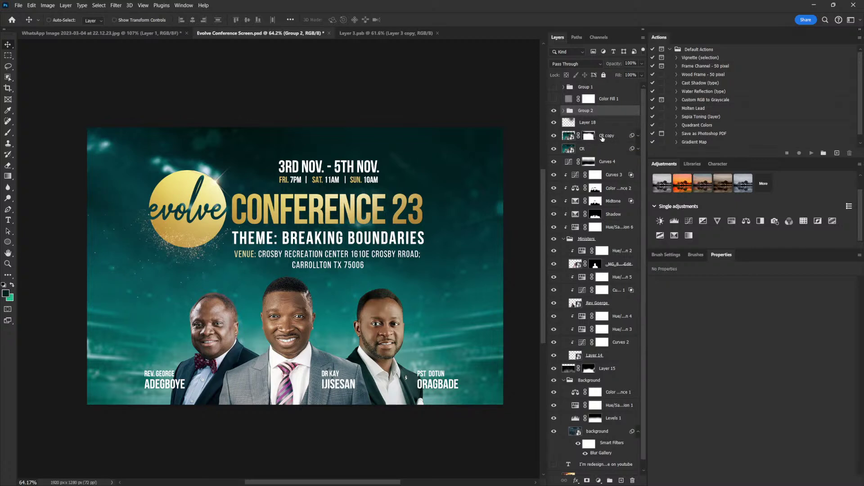
pyautogui.click(731, 221)
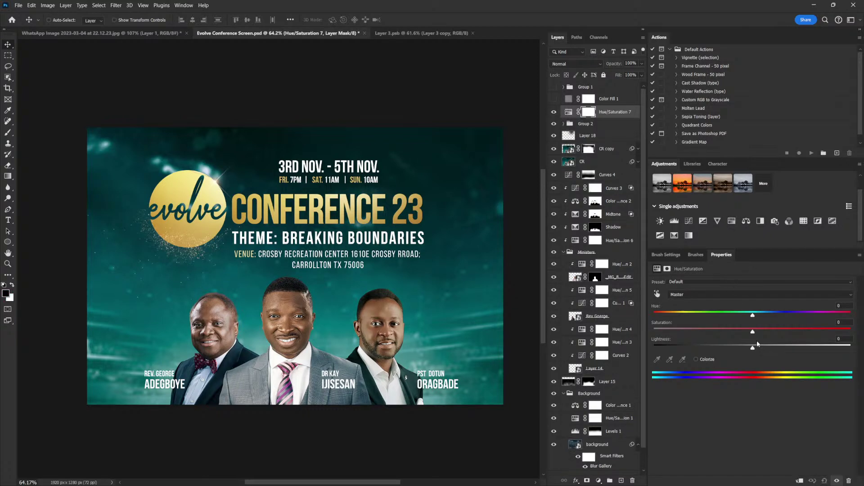
pyautogui.moveTo(754, 336); pyautogui.dragTo(762, 335)
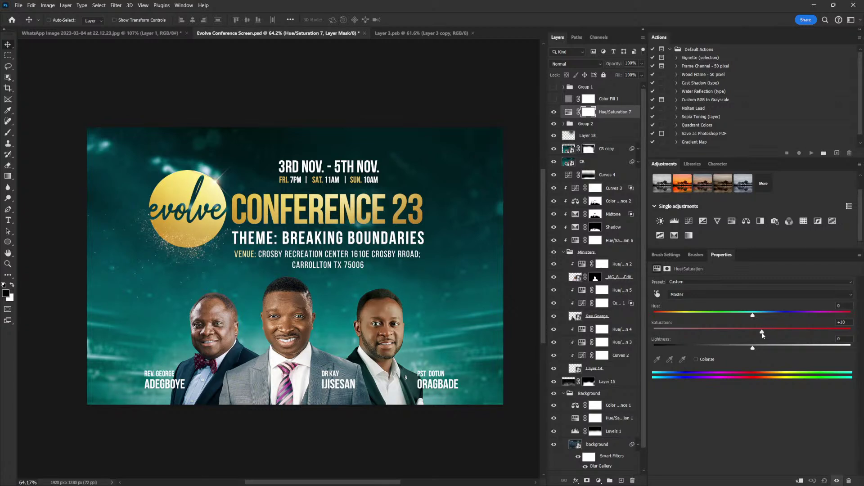